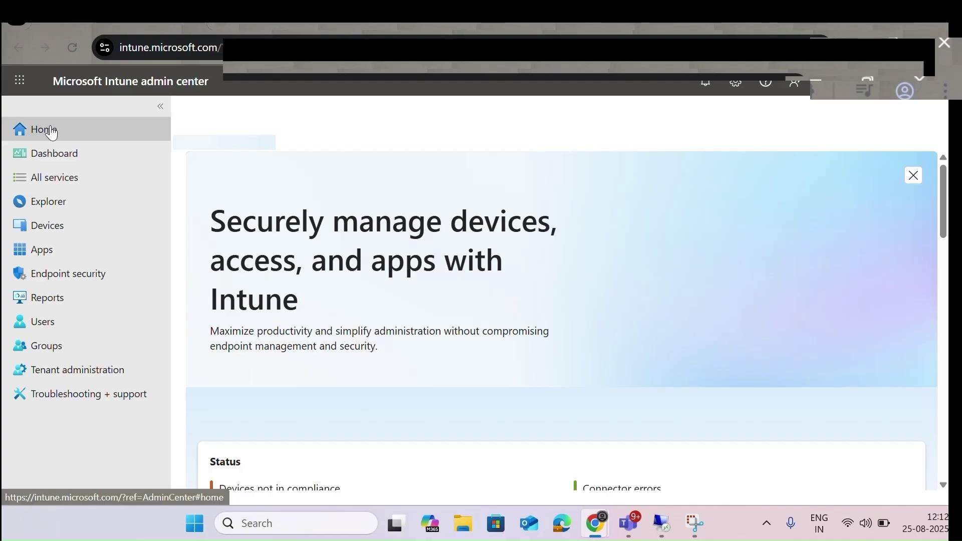
scroll(464, 252, down, 5)
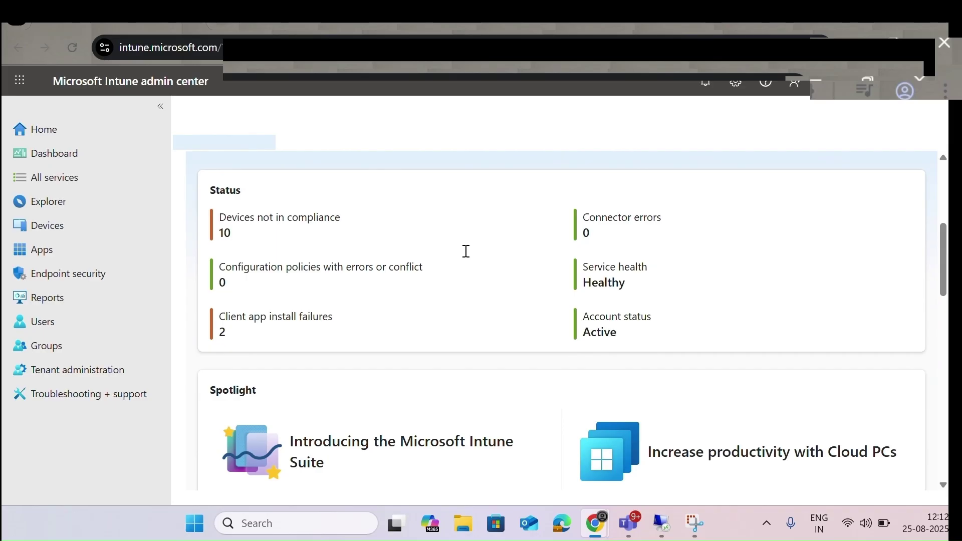
scroll(576, 351, down, 3)
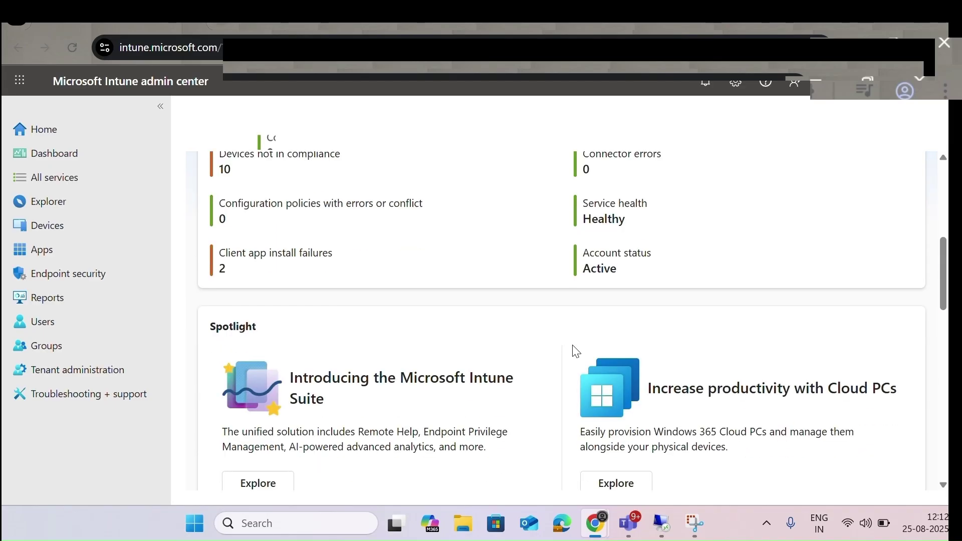
scroll(576, 351, down, 5)
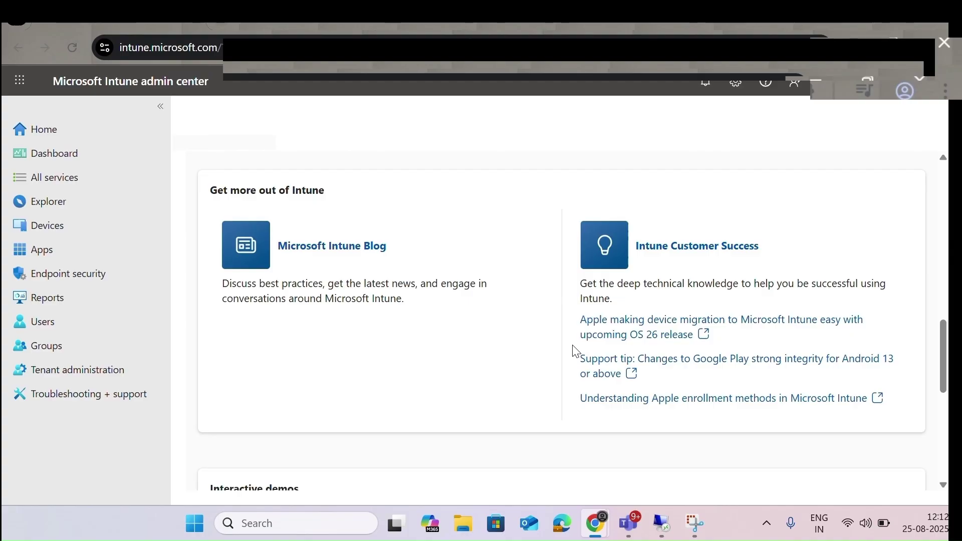
scroll(576, 350, down, 5)
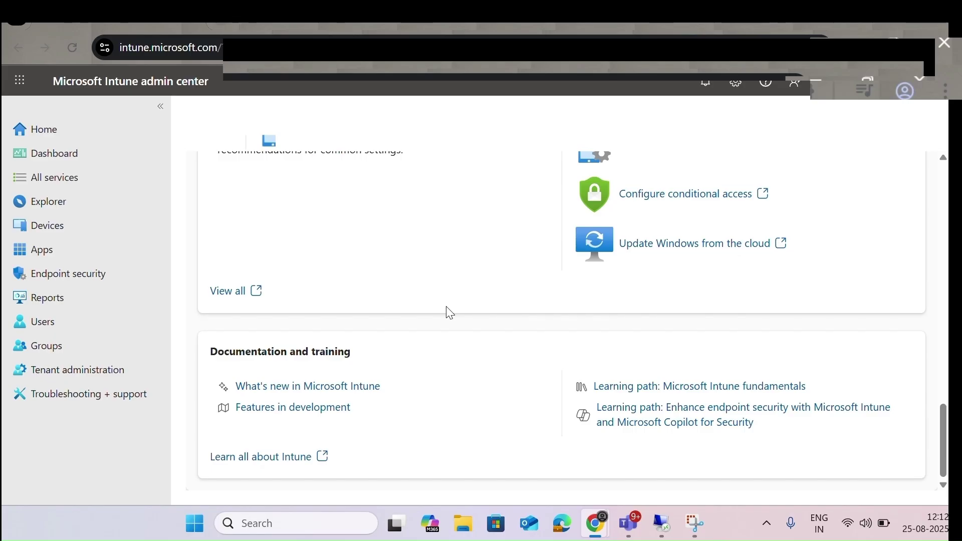
scroll(450, 313, up, 10)
click(71, 156)
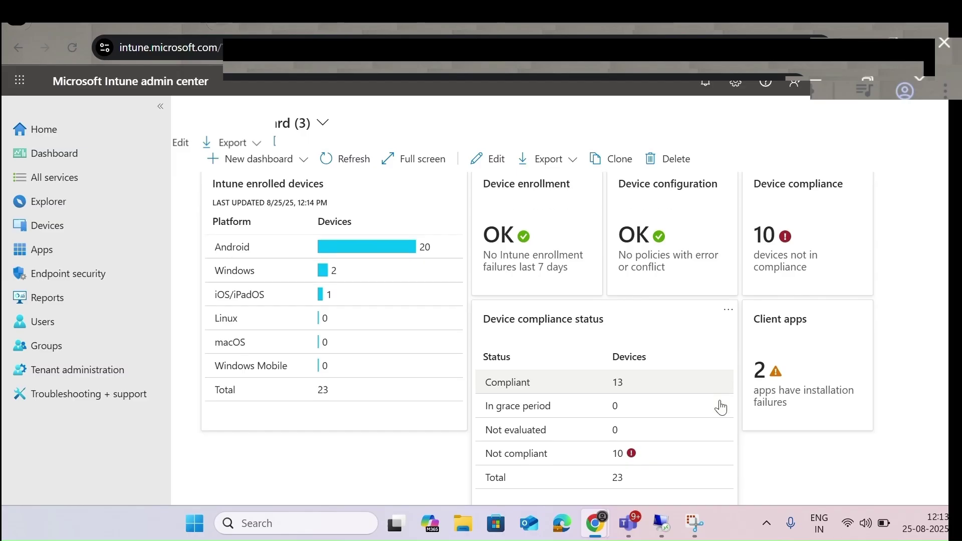
Scroll through the dashboard's enrolled-device and compliance tiles, then bring up All services
scroll(721, 407, down, 1)
scroll(721, 407, up, 1)
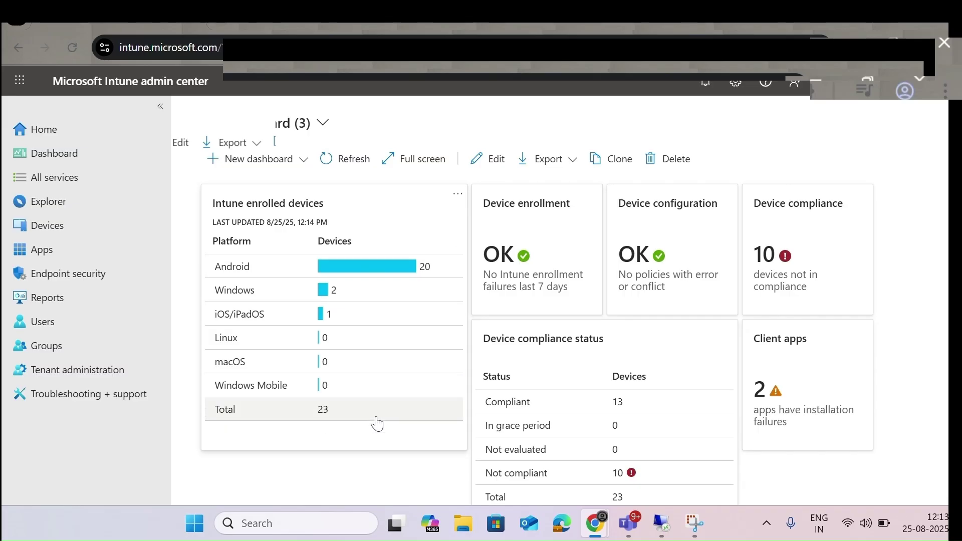
scroll(630, 447, down, 2)
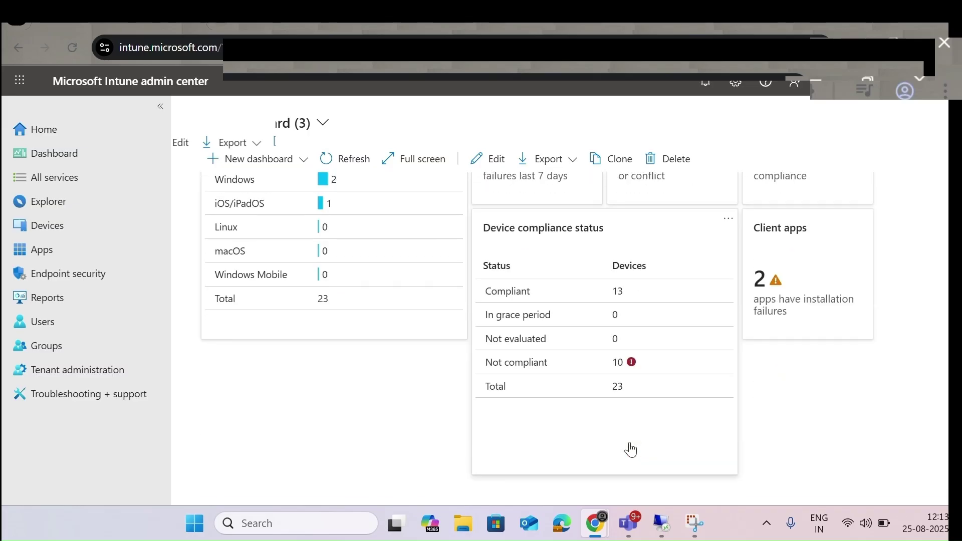
scroll(629, 448, up, 2)
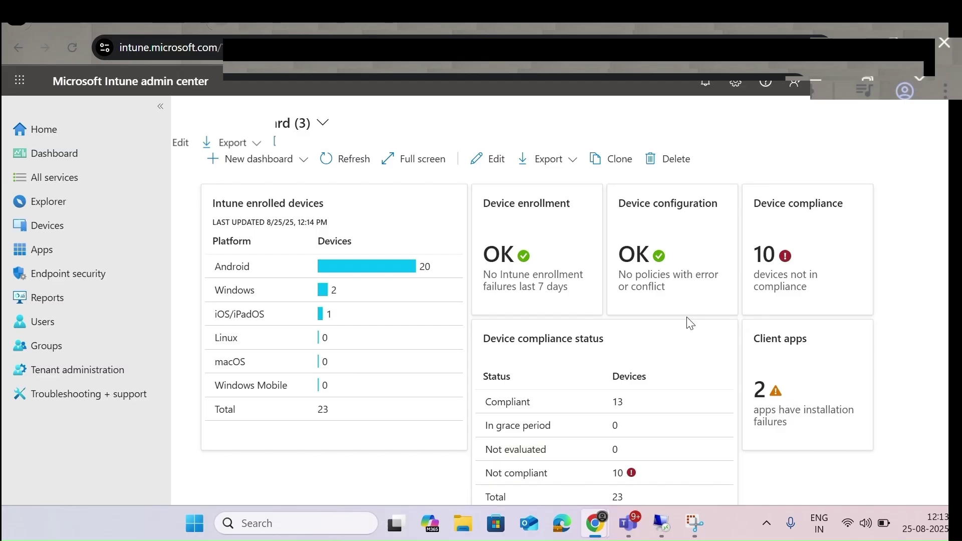
scroll(705, 376, down, 1)
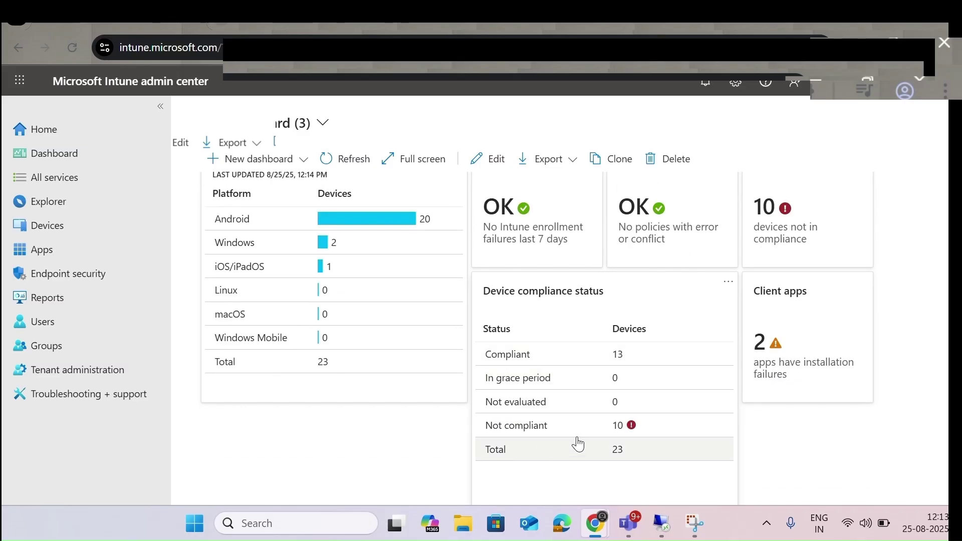
scroll(622, 430, down, 1)
scroll(621, 430, up, 2)
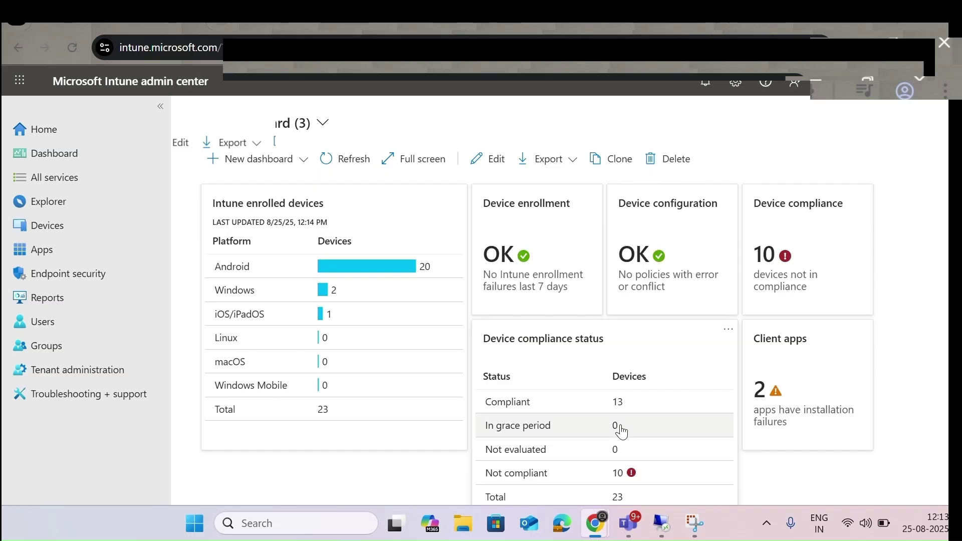
scroll(592, 424, down, 1)
scroll(527, 406, up, 2)
click(53, 179)
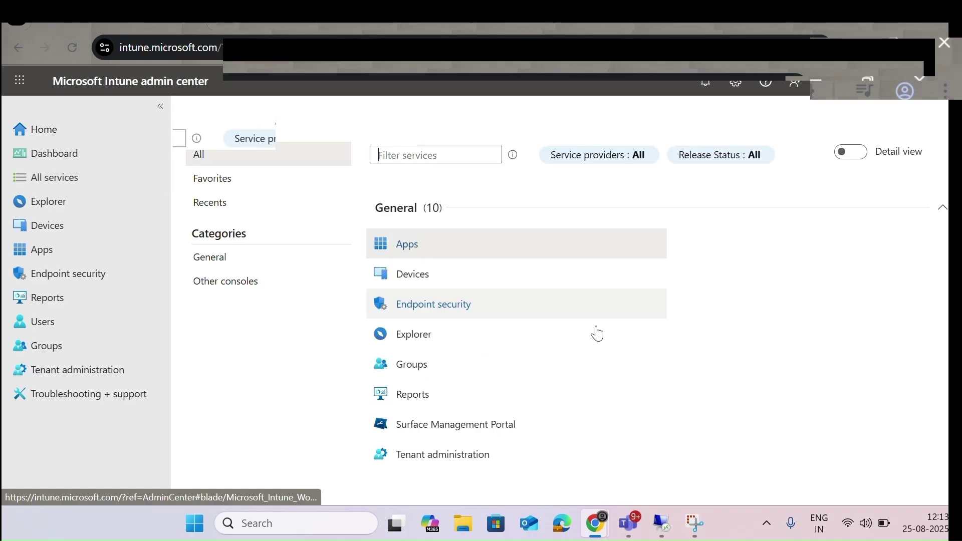
Scroll the All services list and open the Apps area
scroll(602, 301, down, 4)
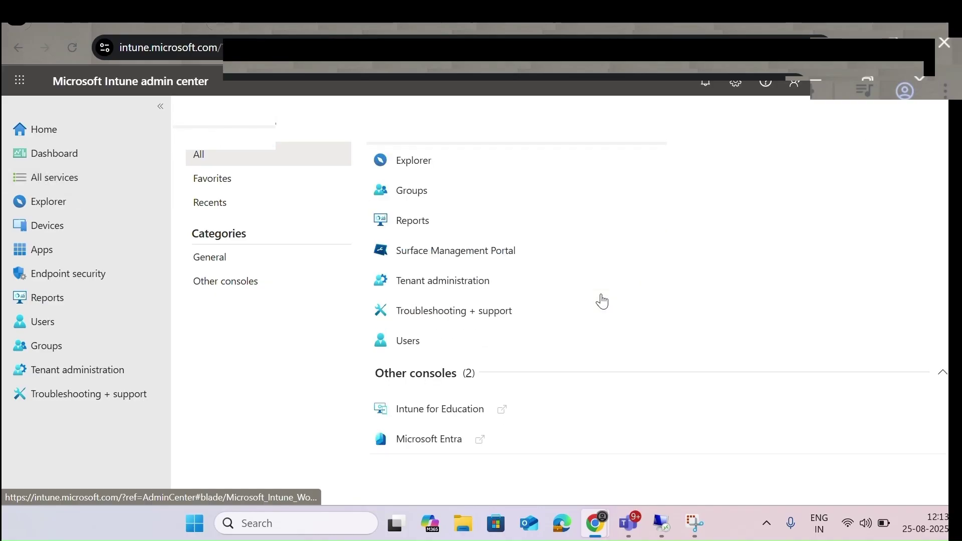
scroll(602, 301, up, 4)
scroll(499, 294, down, 1)
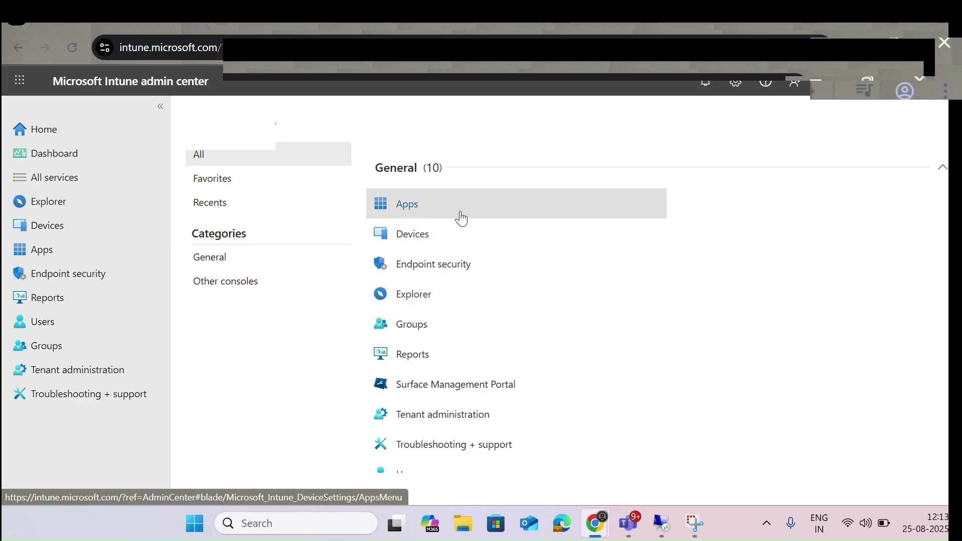
click(461, 219)
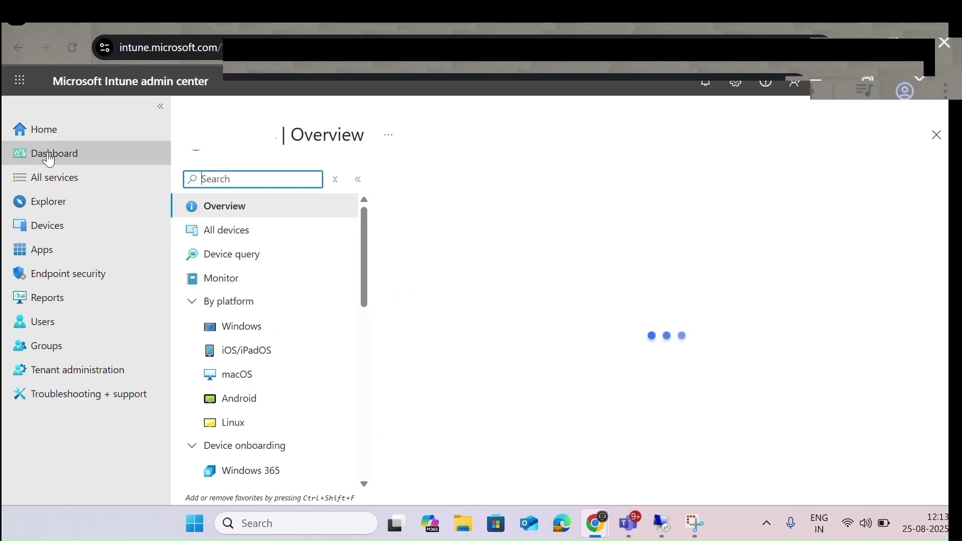
Return to All services and scroll through the General services and Other consoles
click(35, 178)
scroll(466, 290, down, 1)
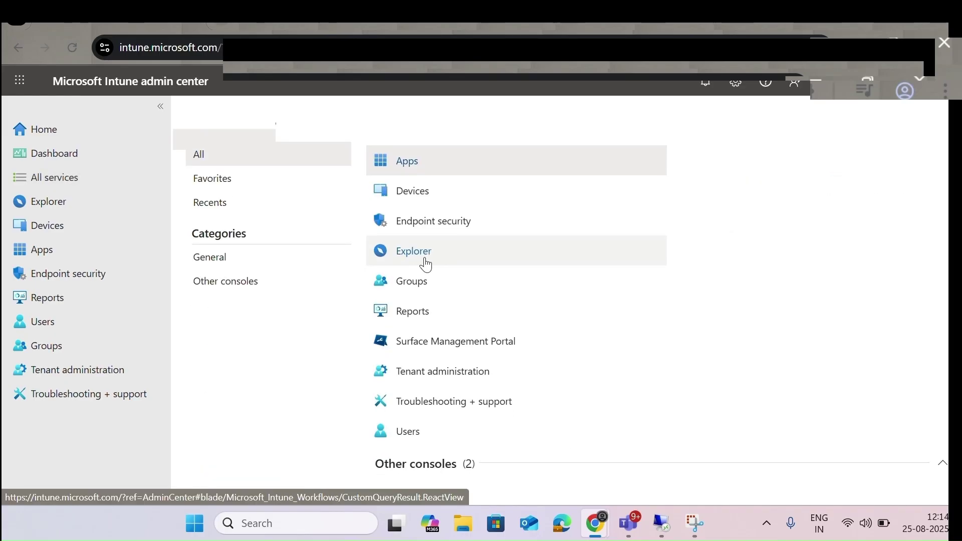
scroll(420, 325, down, 1)
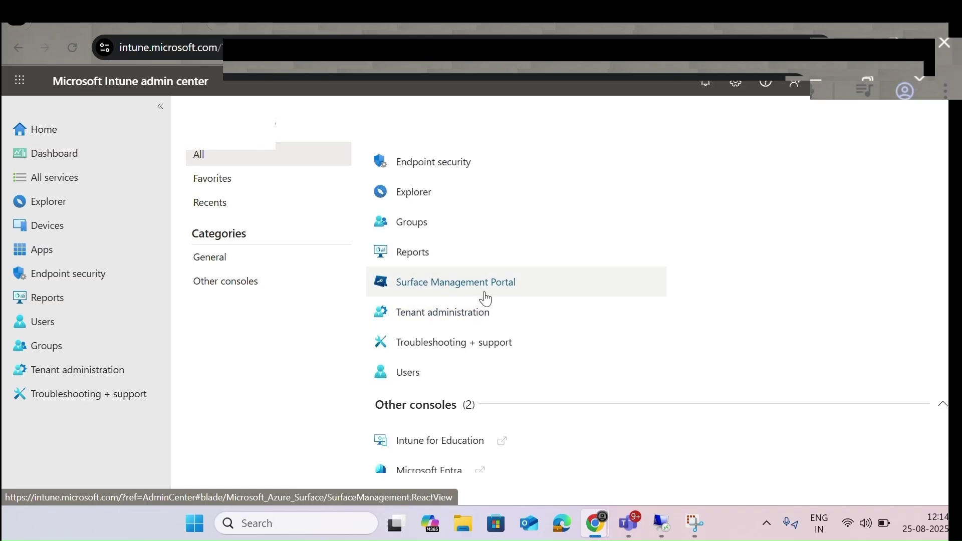
scroll(485, 298, down, 1)
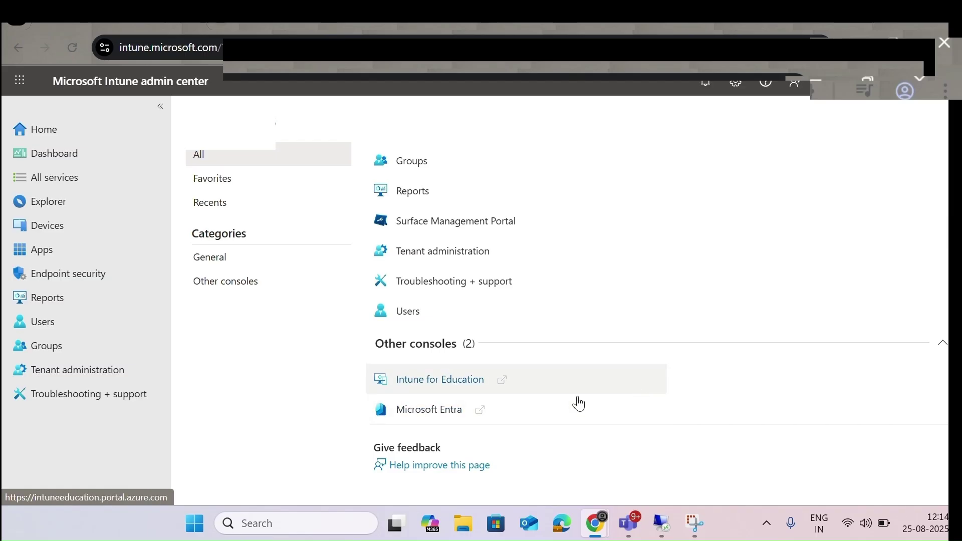
scroll(611, 371, up, 4)
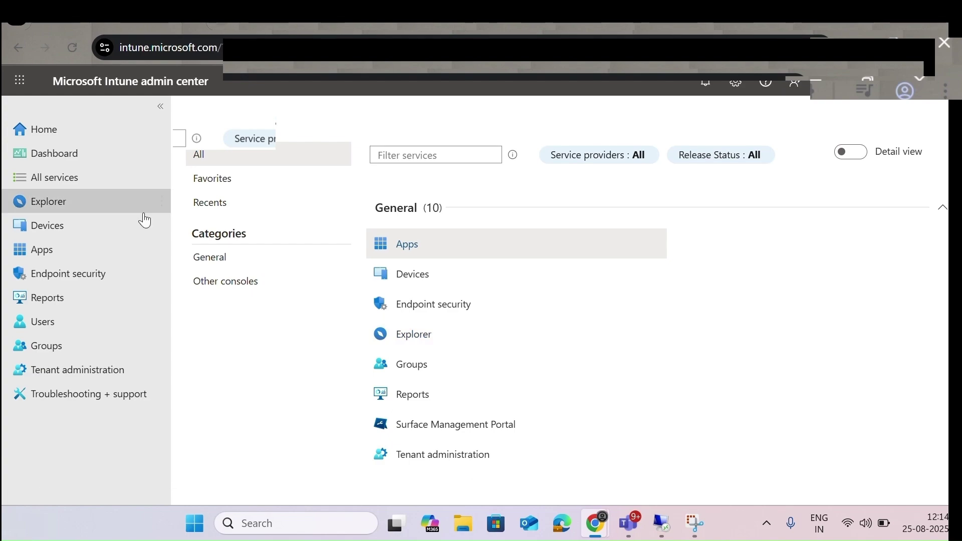
Read Explorer's no-Copilot-access message, then open the Devices overview with per-platform counts
click(80, 205)
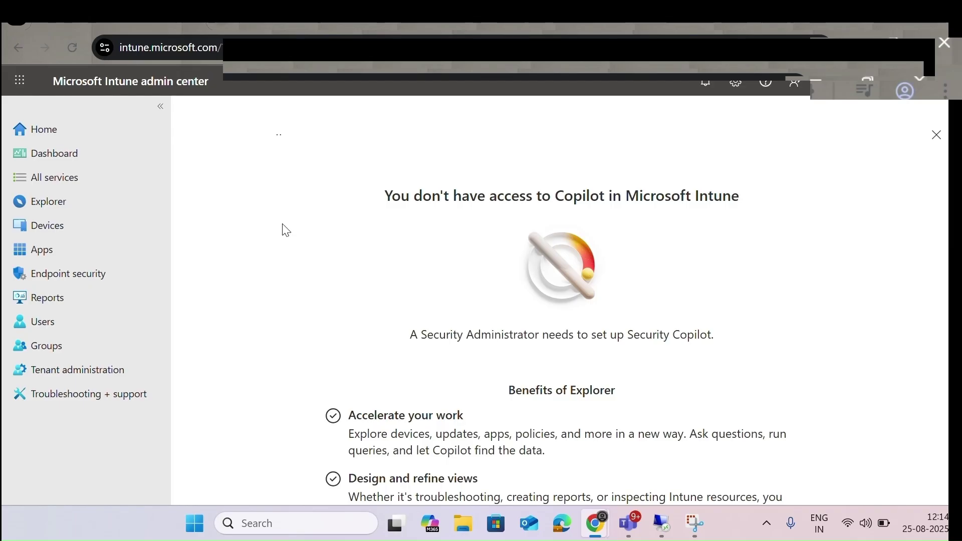
scroll(342, 266, down, 2)
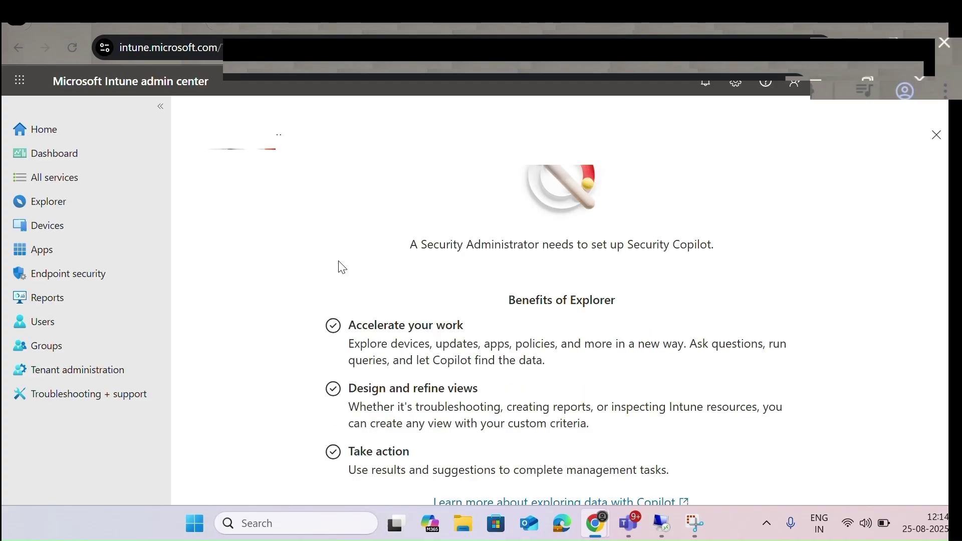
scroll(341, 267, down, 1)
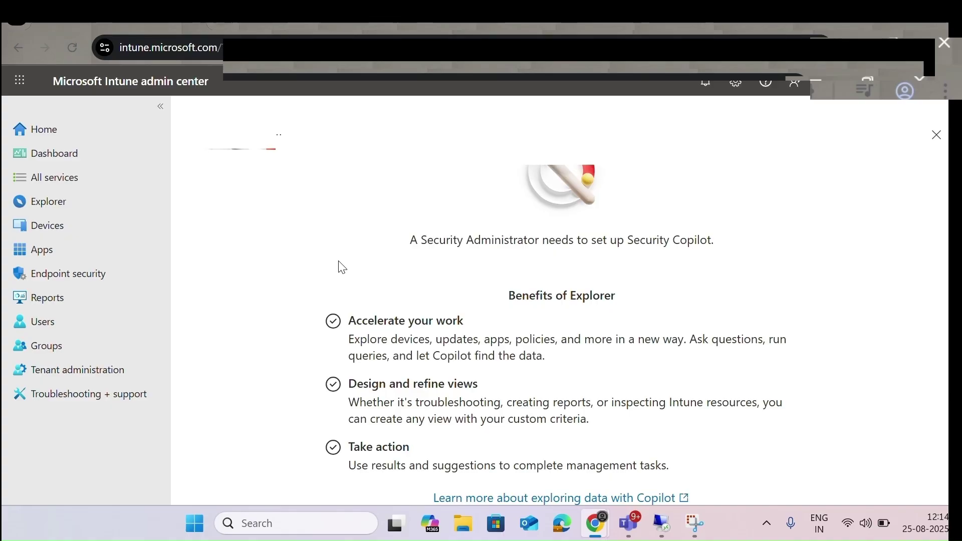
scroll(341, 267, up, 2)
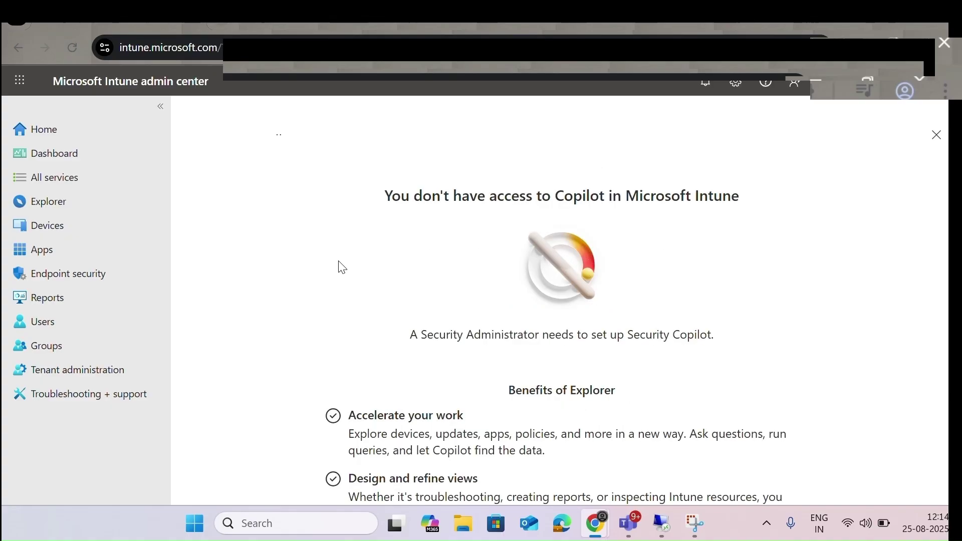
click(64, 231)
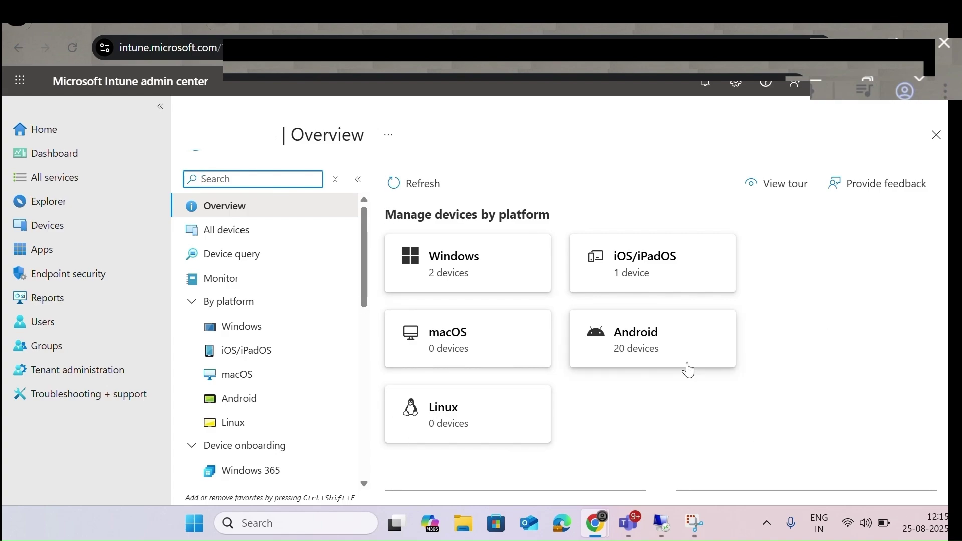
Open All devices and scroll through the 23-device list
click(224, 231)
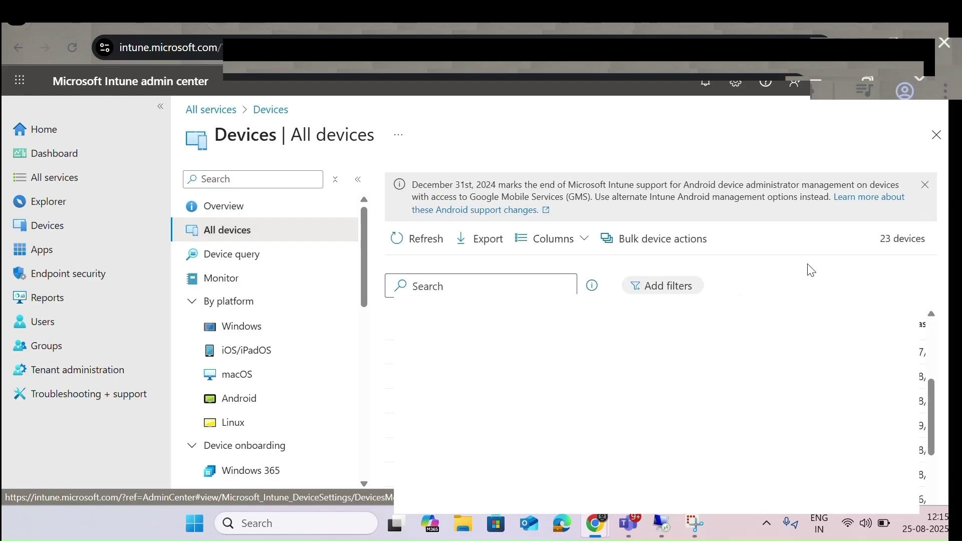
scroll(809, 267, down, 1)
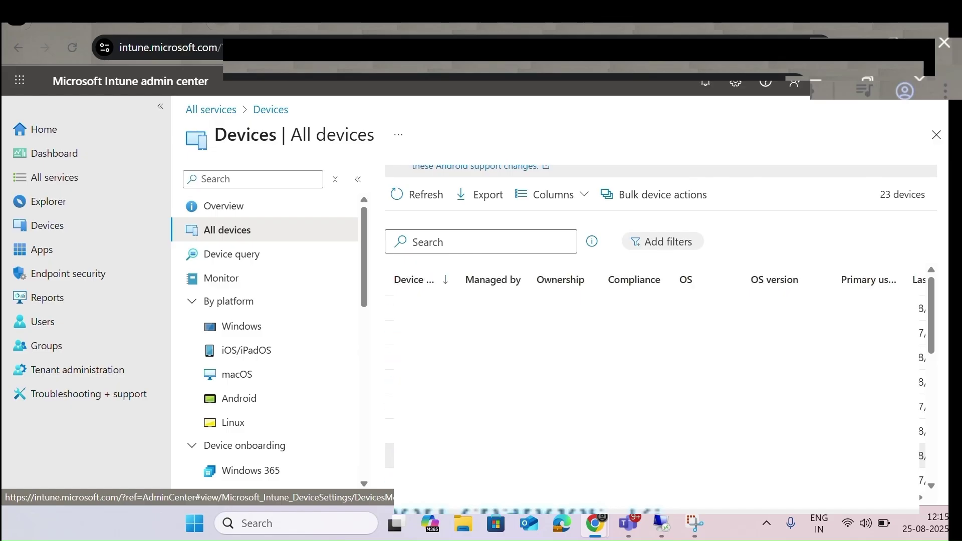
scroll(657, 391, down, 5)
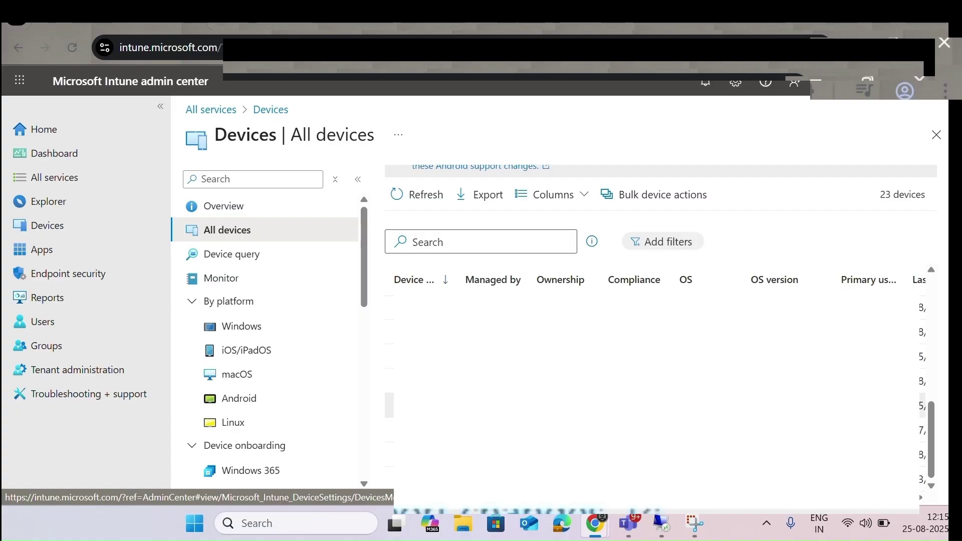
scroll(660, 338, up, 5)
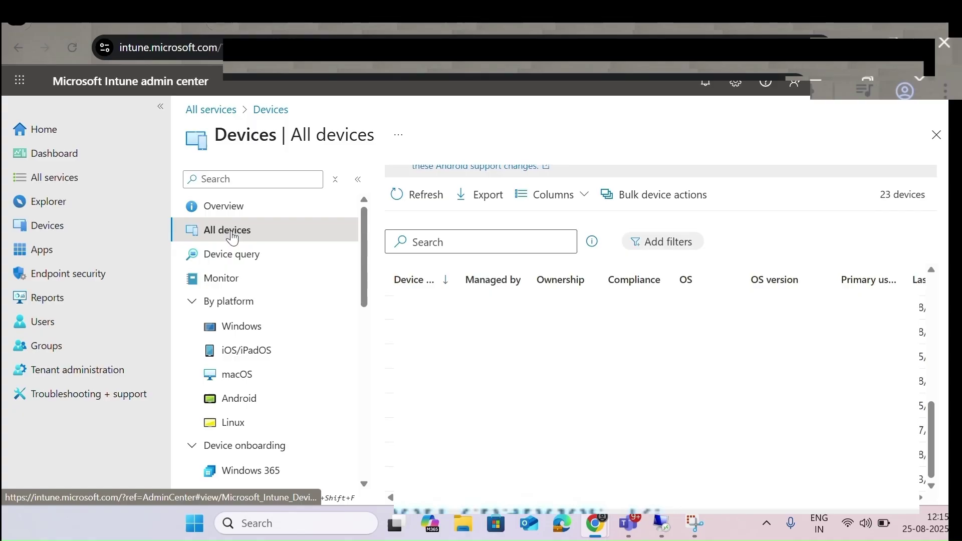
Scroll through the device query page, then open Monitor's list of 19 reports
click(233, 263)
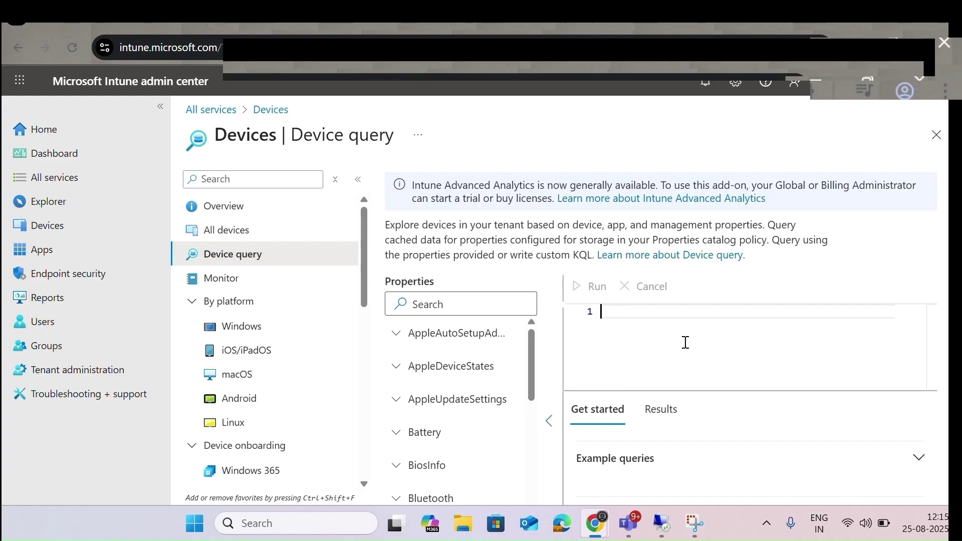
scroll(492, 366, down, 3)
scroll(491, 366, up, 3)
scroll(466, 453, down, 3)
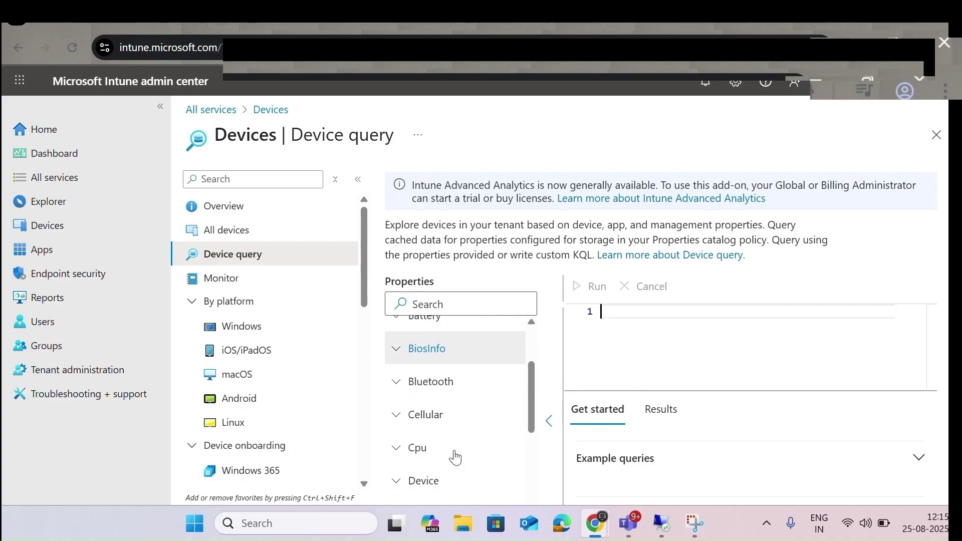
scroll(431, 391, down, 2)
scroll(444, 407, down, 1)
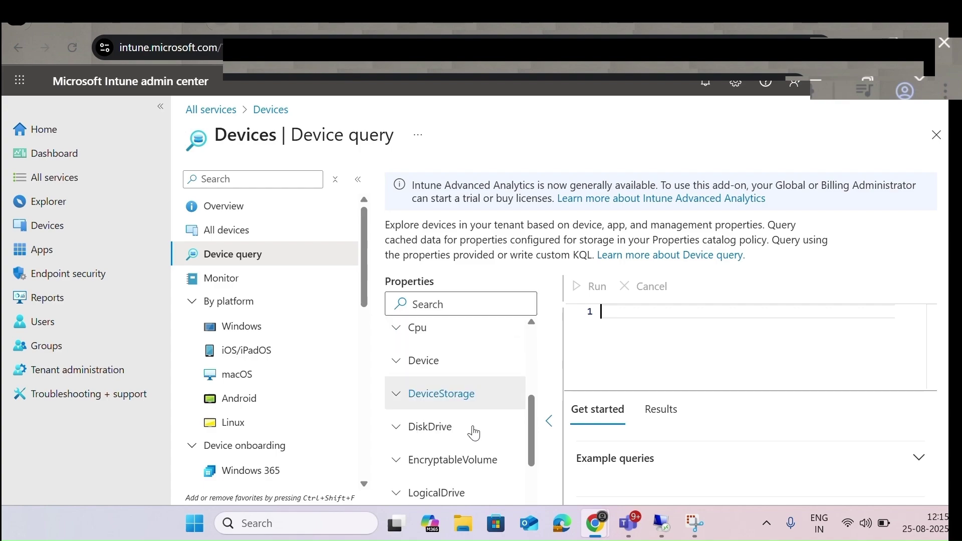
scroll(677, 416, down, 1)
scroll(678, 416, down, 1)
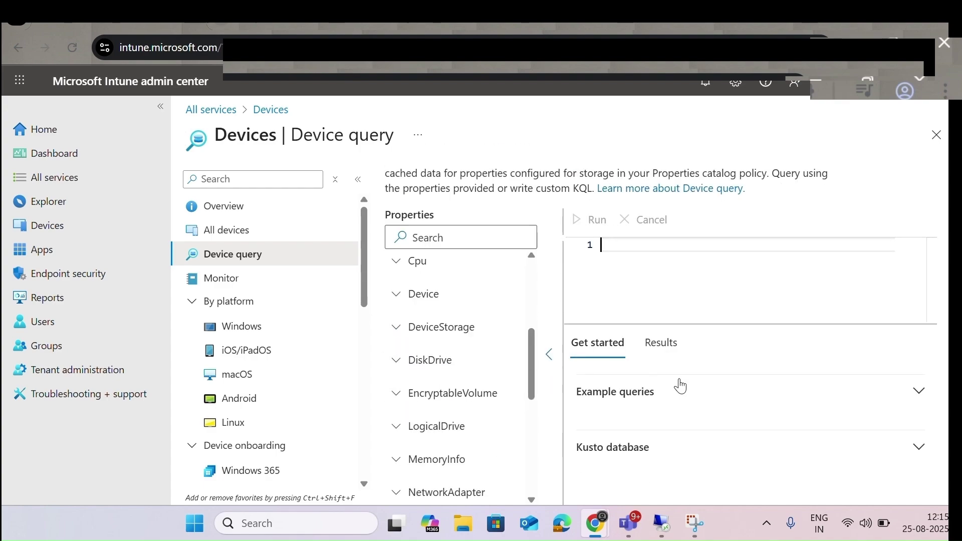
click(234, 281)
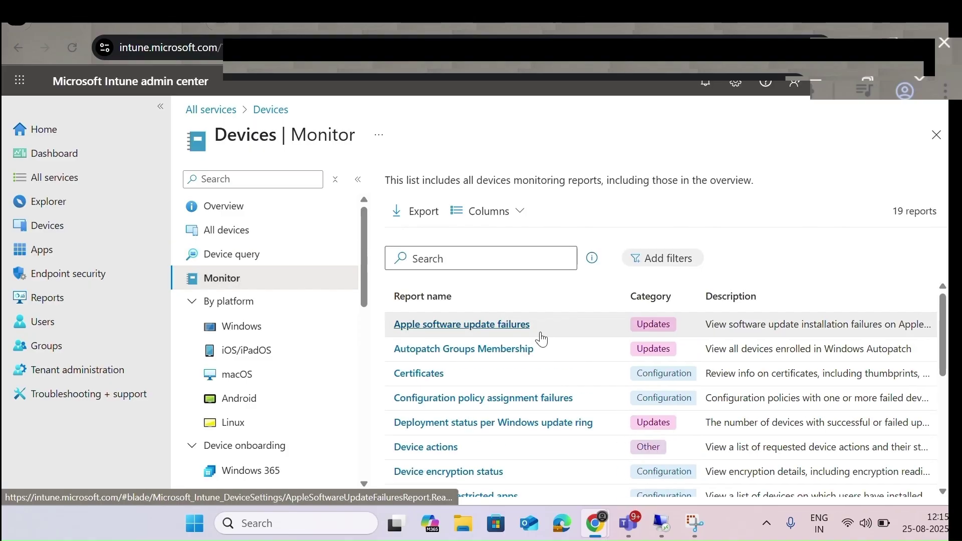
scroll(565, 353, down, 2)
scroll(565, 353, up, 2)
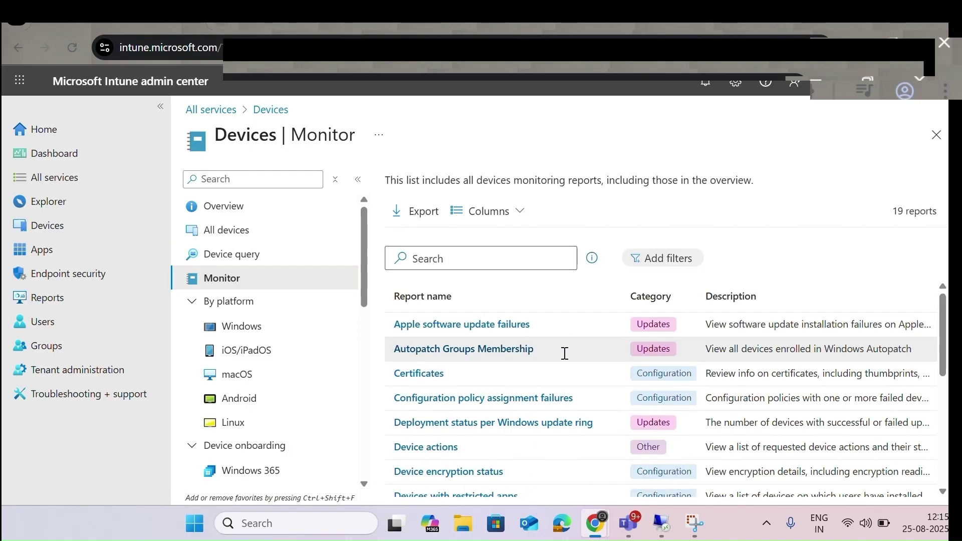
scroll(565, 353, down, 3)
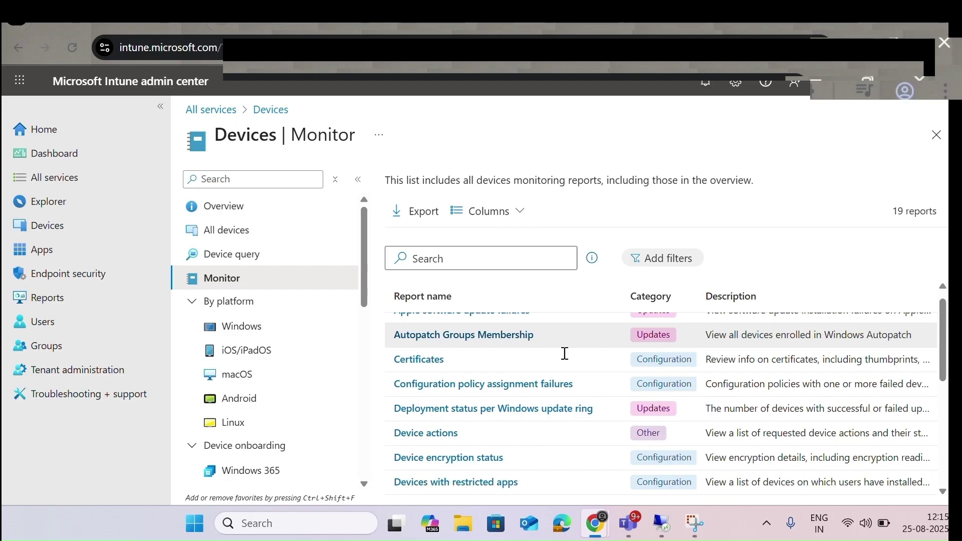
scroll(565, 354, down, 2)
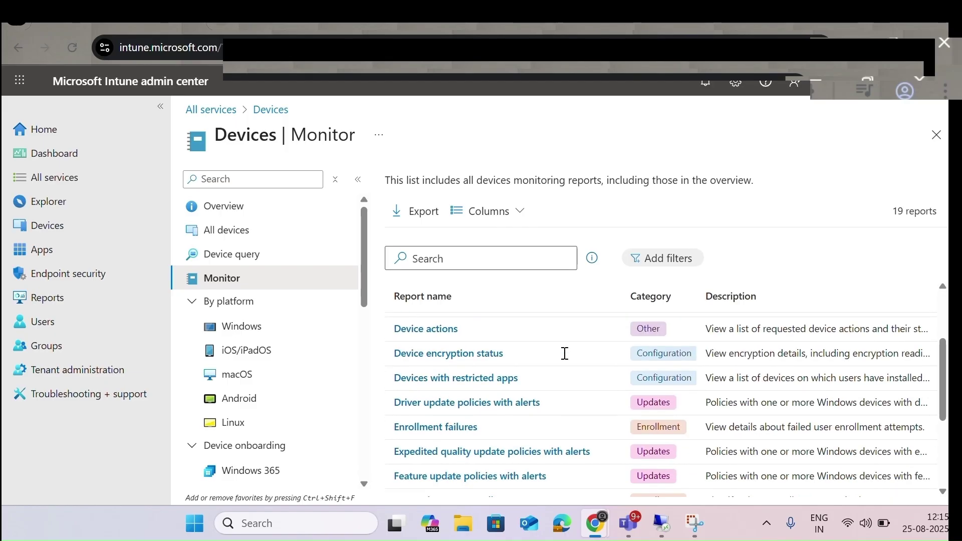
scroll(565, 354, down, 2)
scroll(511, 359, up, 5)
scroll(507, 391, down, 1)
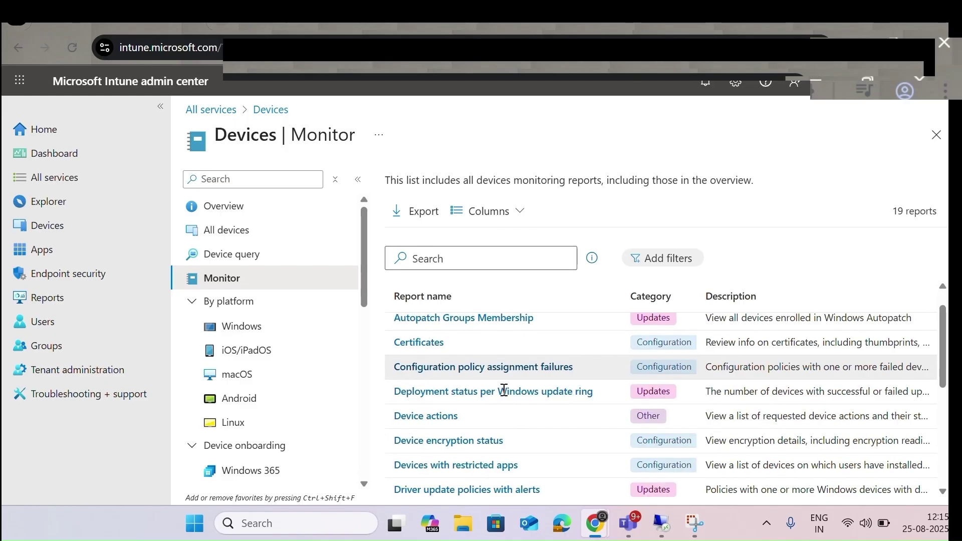
scroll(504, 391, down, 3)
click(448, 351)
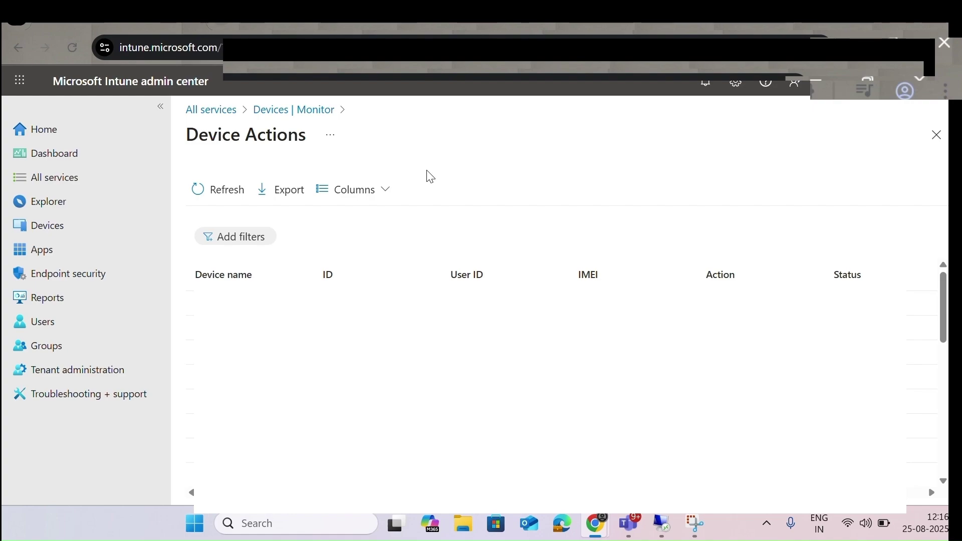
click(270, 112)
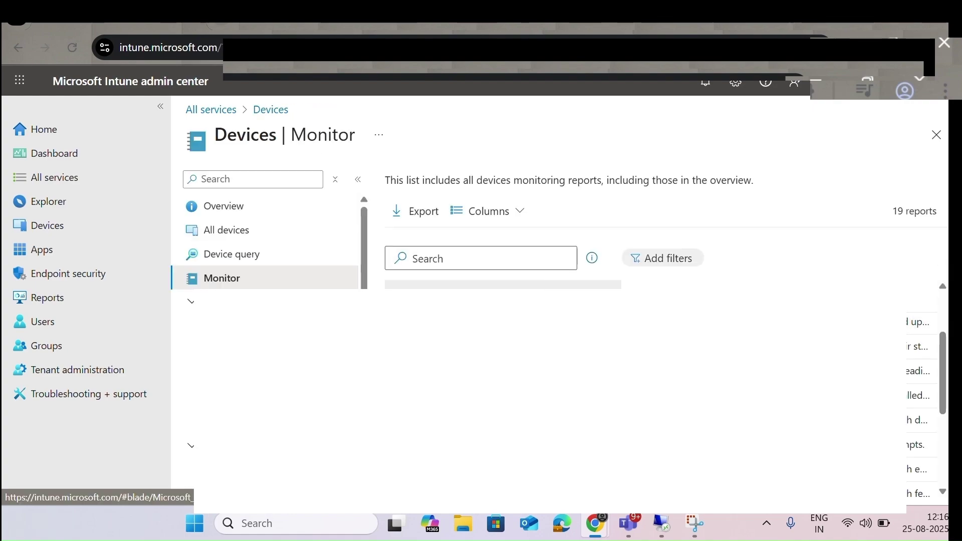
scroll(620, 417, up, 2)
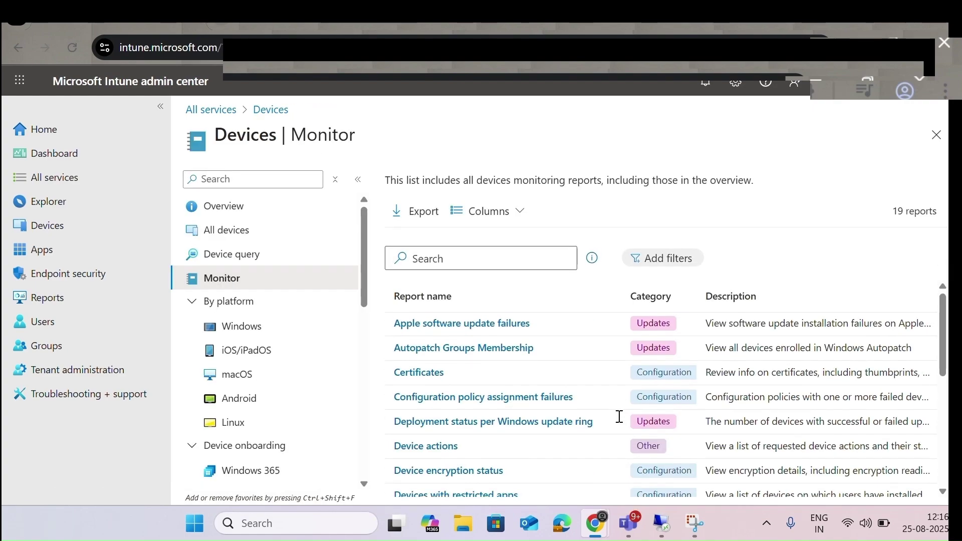
scroll(620, 417, down, 5)
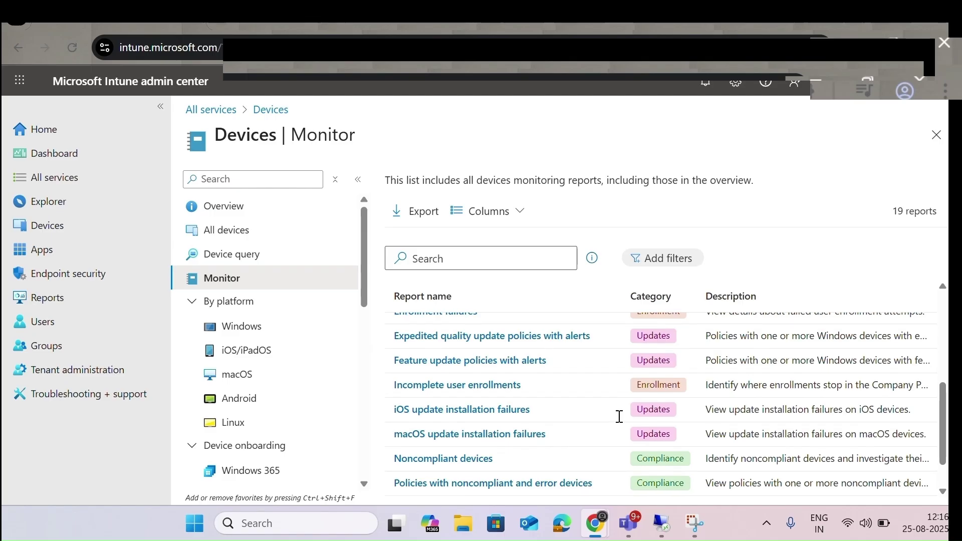
scroll(619, 417, up, 5)
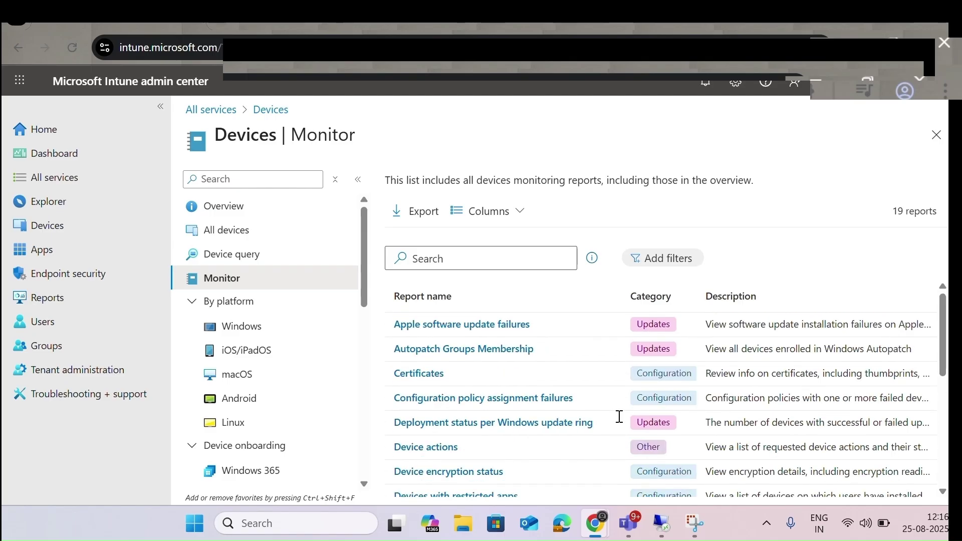
scroll(305, 294, down, 1)
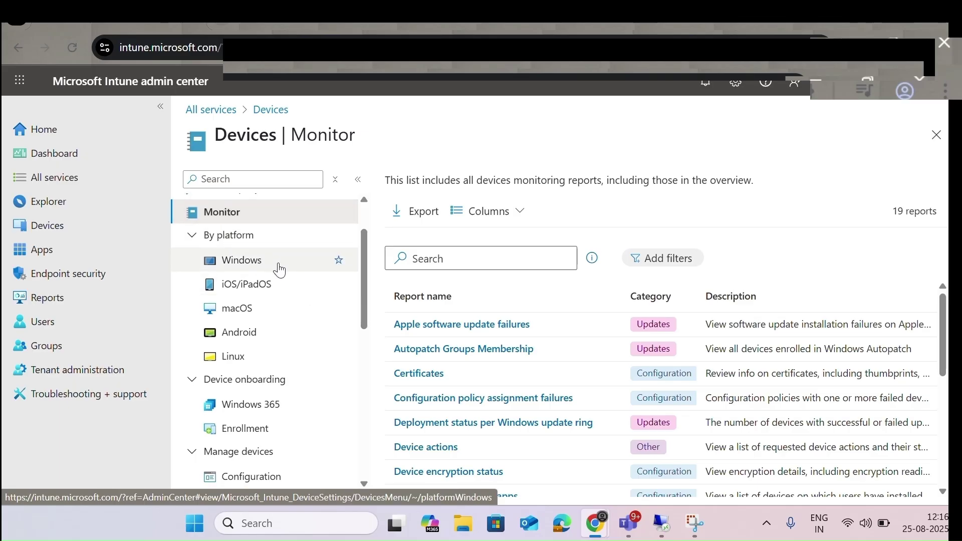
View the Windows 365 onboarding page, then move to the Enrollment options page
scroll(279, 270, down, 1)
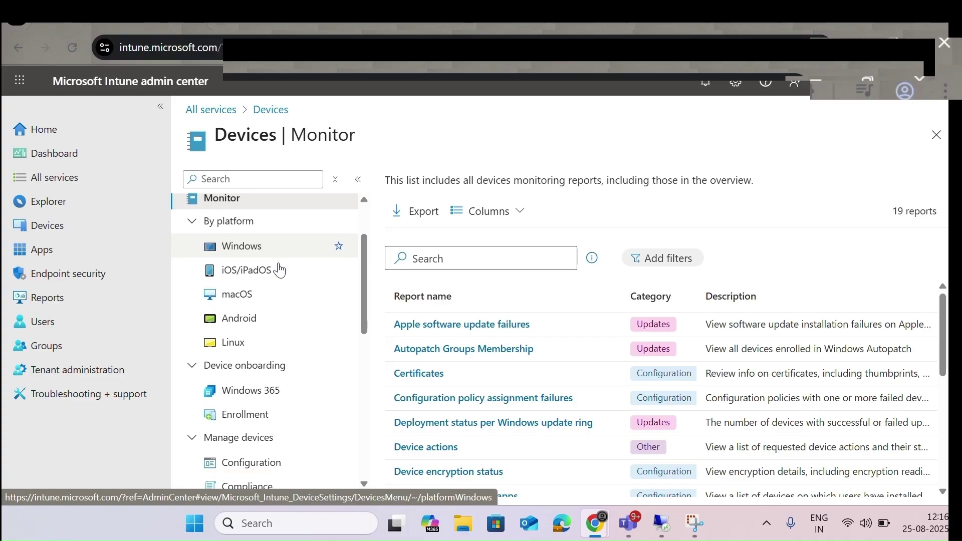
scroll(261, 300, up, 1)
scroll(224, 344, down, 2)
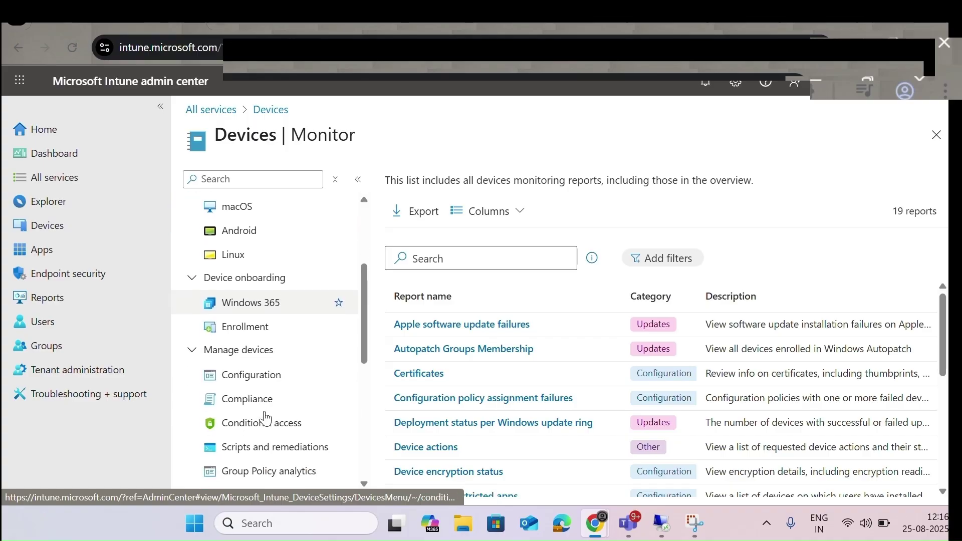
click(256, 304)
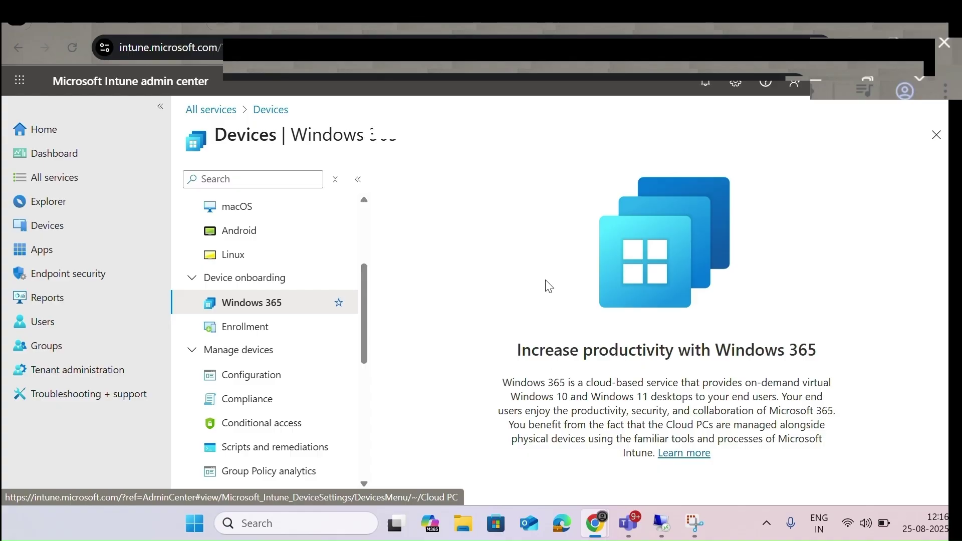
click(245, 330)
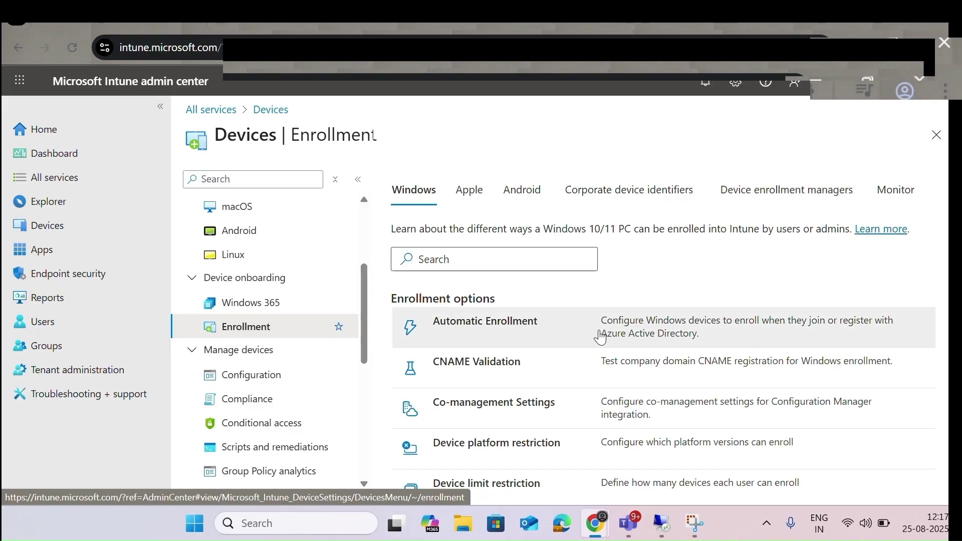
Review the Automatic Enrollment settings and return to the enrollment options
scroll(550, 366, down, 9)
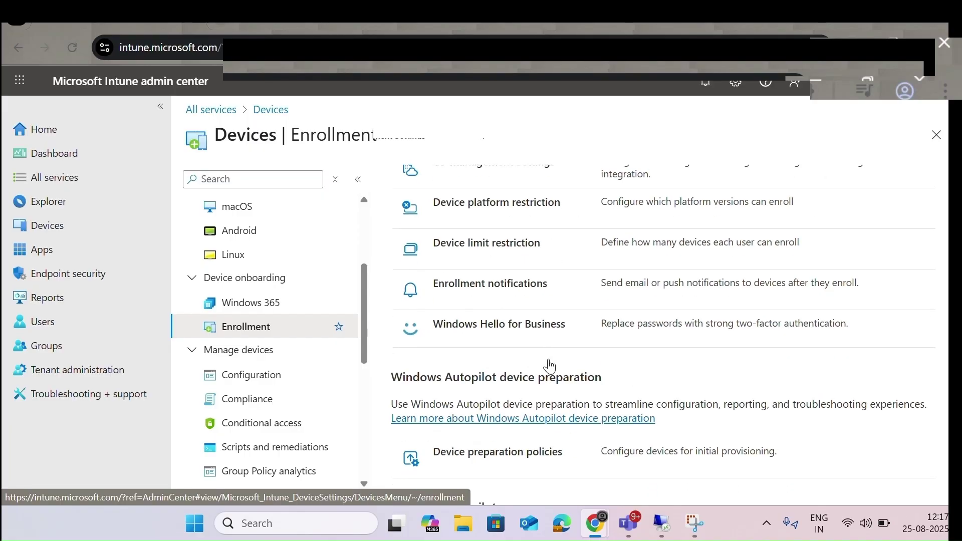
scroll(547, 351, up, 10)
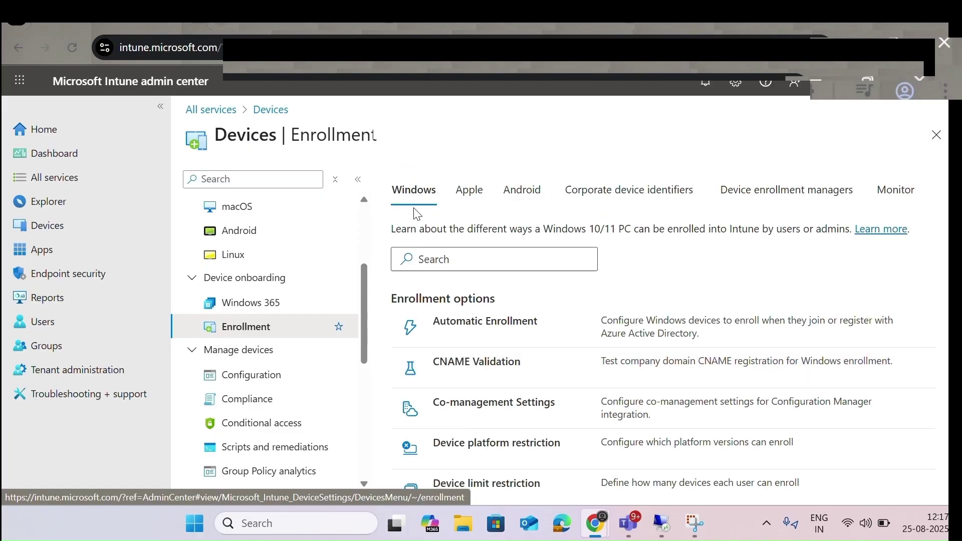
scroll(617, 375, down, 1)
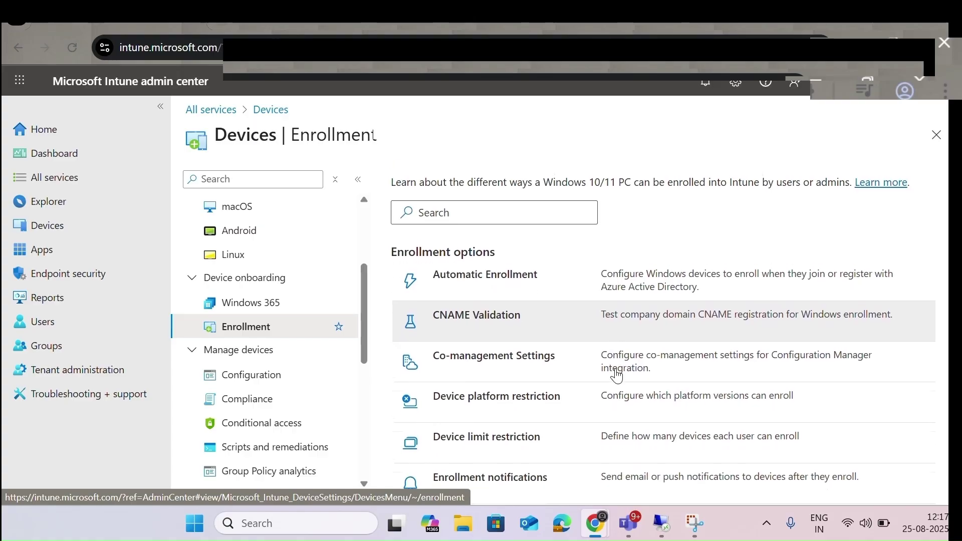
click(488, 275)
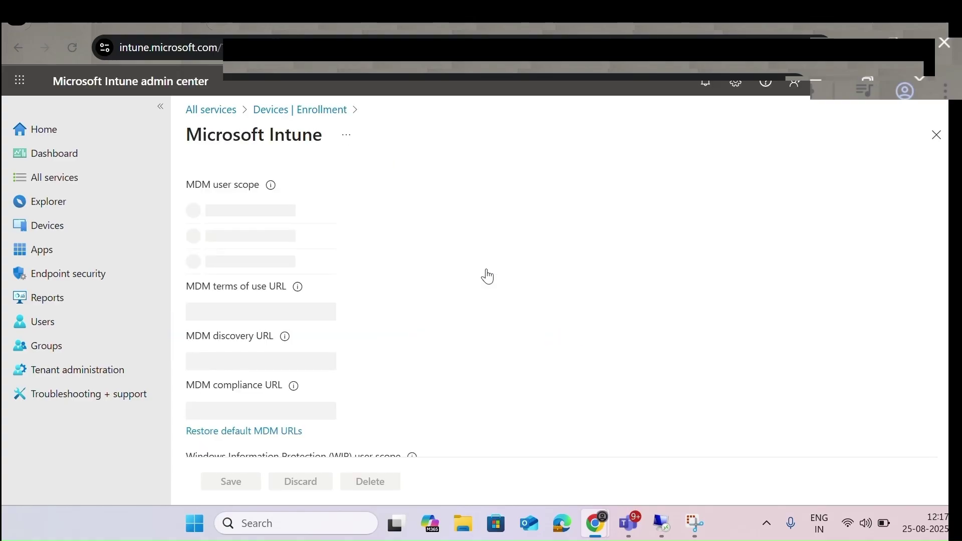
scroll(576, 372, down, 3)
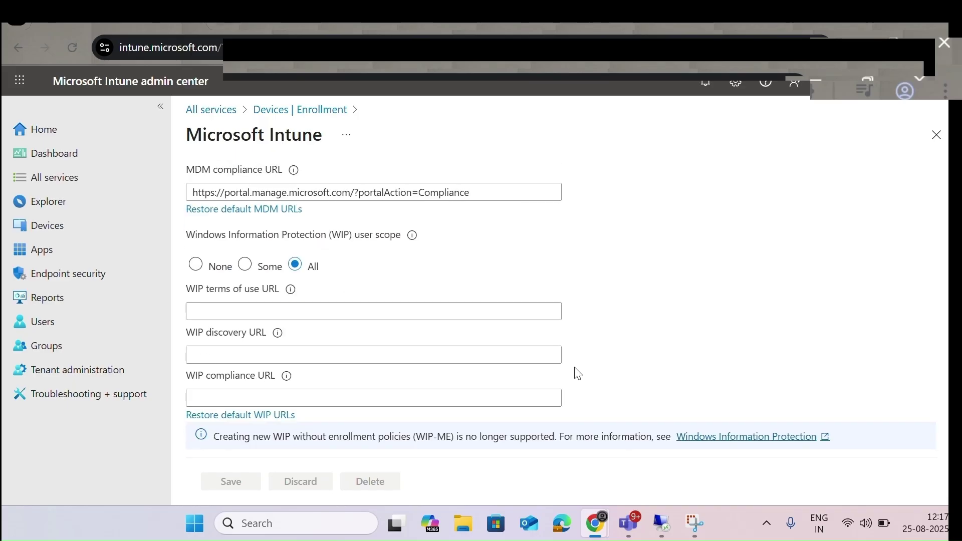
scroll(585, 361, up, 3)
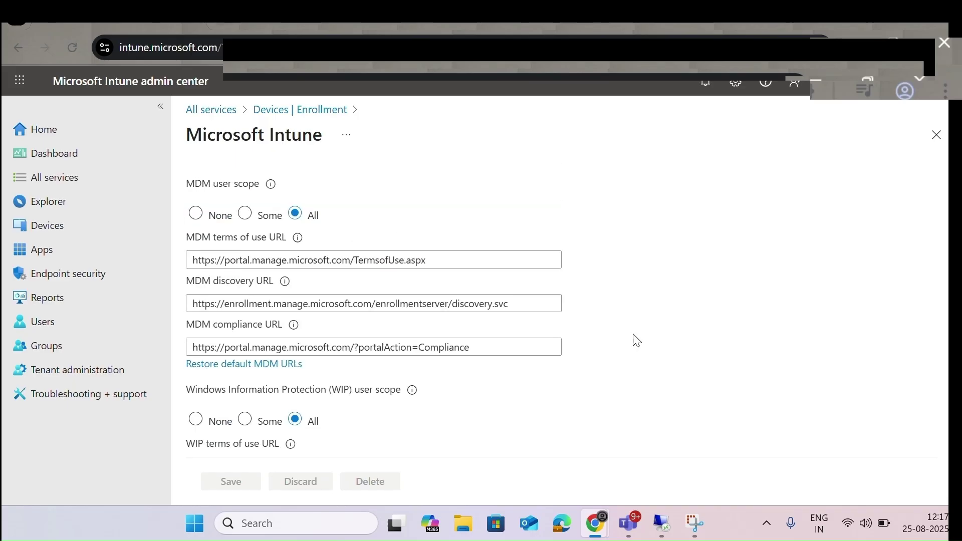
scroll(637, 340, down, 1)
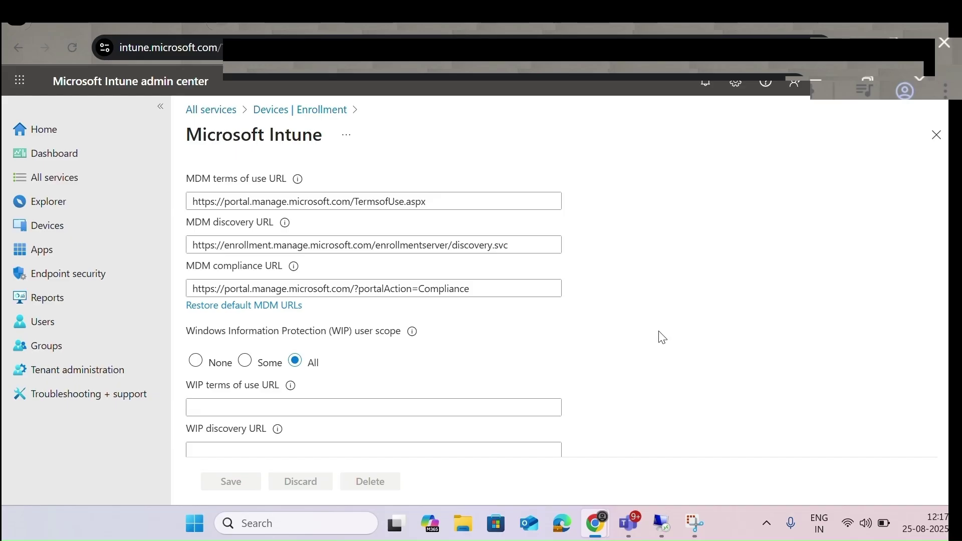
scroll(662, 337, up, 1)
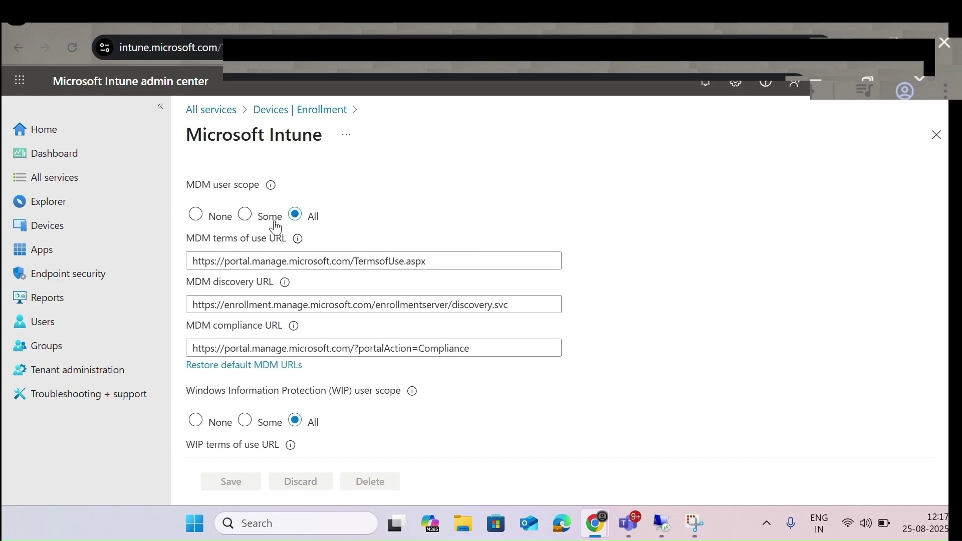
click(284, 118)
Open and close CNAME Validation, then open Co-management Settings
scroll(573, 340, down, 1)
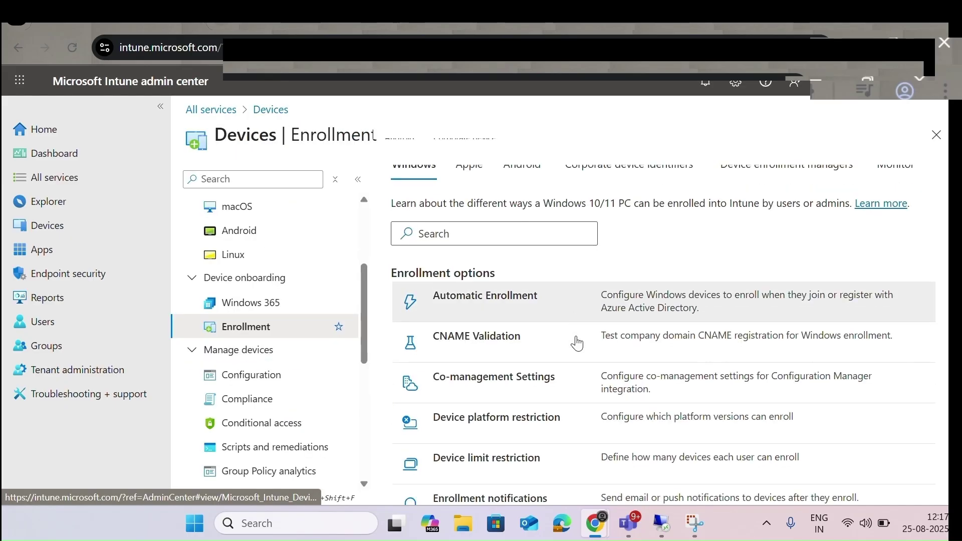
click(484, 341)
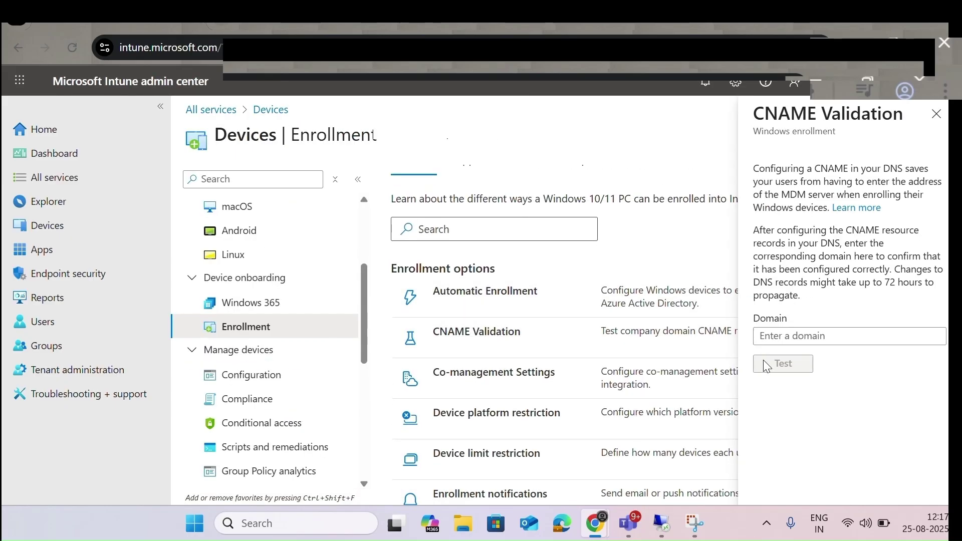
click(936, 115)
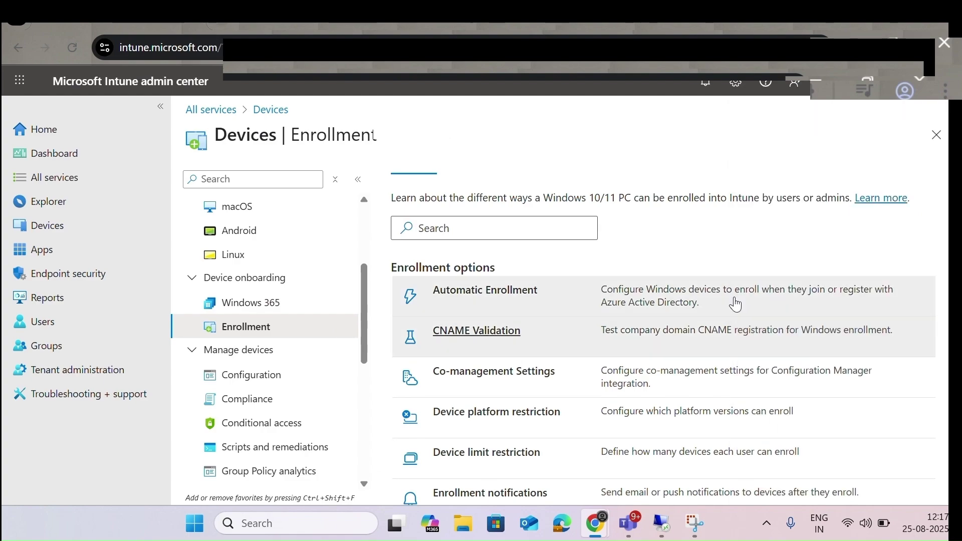
scroll(657, 308, down, 2)
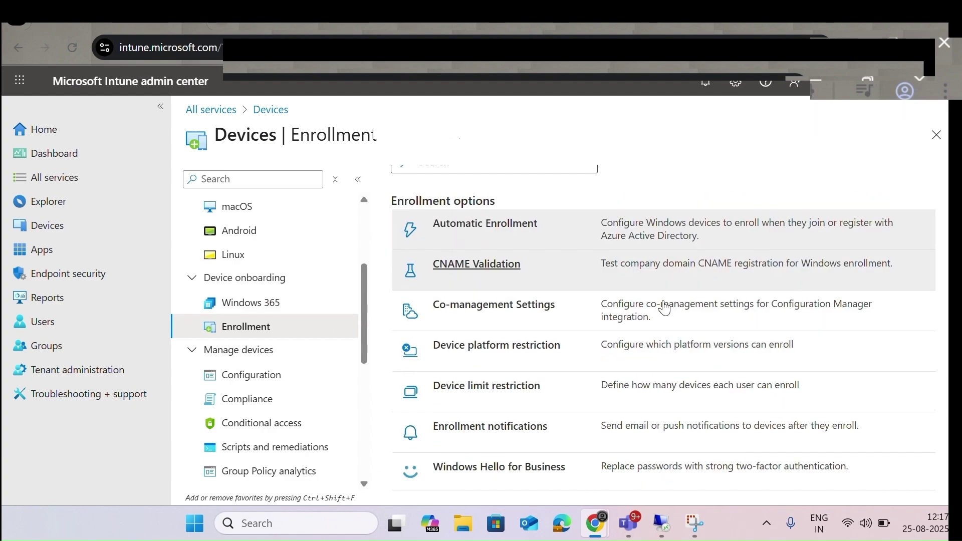
click(514, 314)
Start a new co-management profile and move past its name and description fields
click(220, 179)
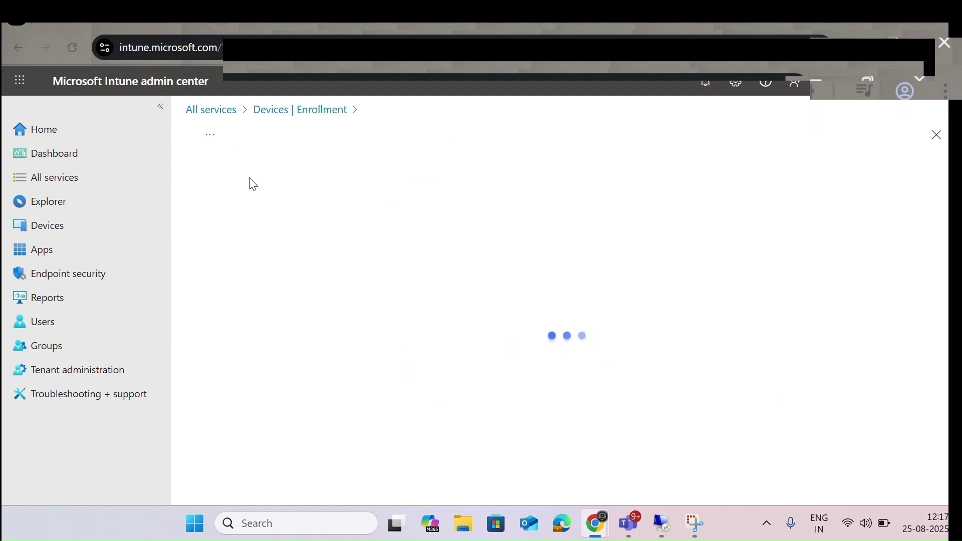
click(447, 222)
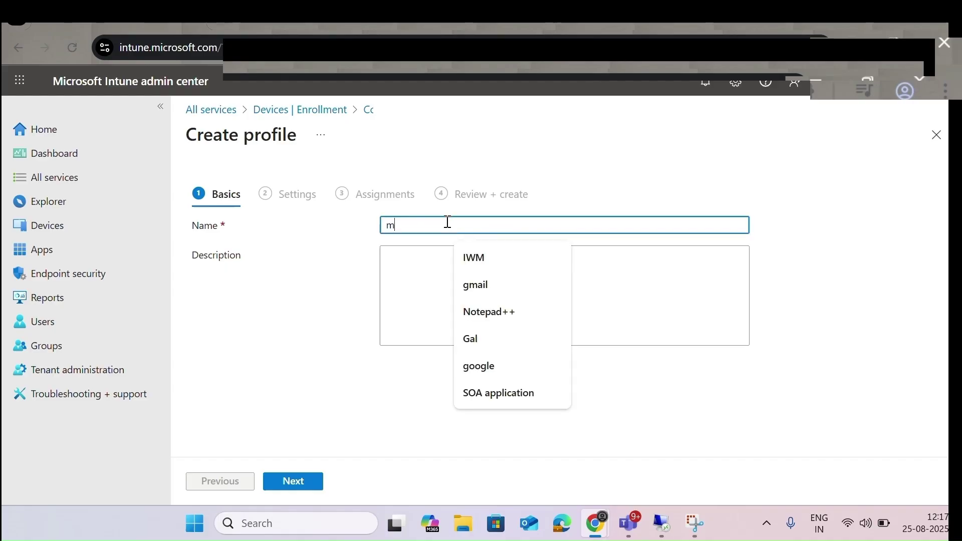
click(433, 271)
click(293, 487)
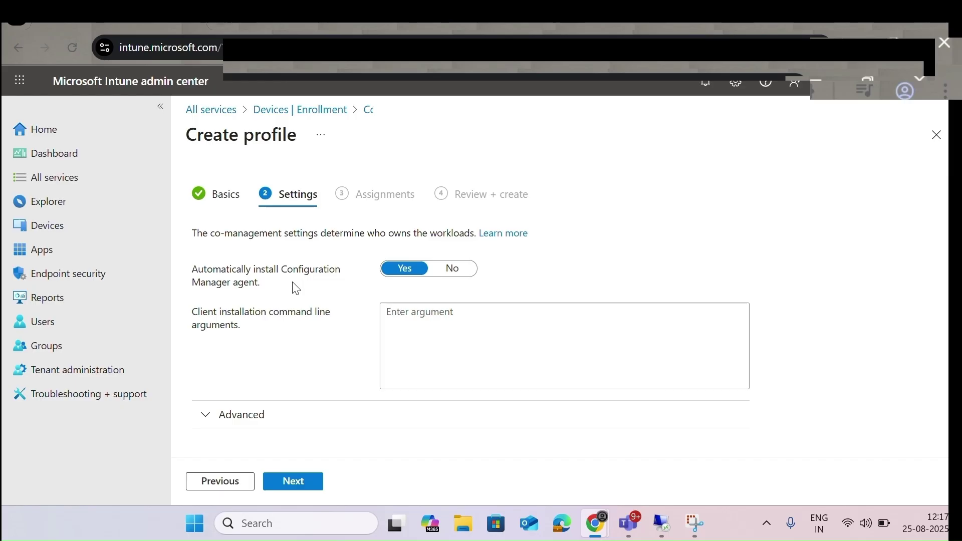
Expand the advanced co-management options and advance to the Assignments step
click(316, 416)
scroll(316, 416, down, 1)
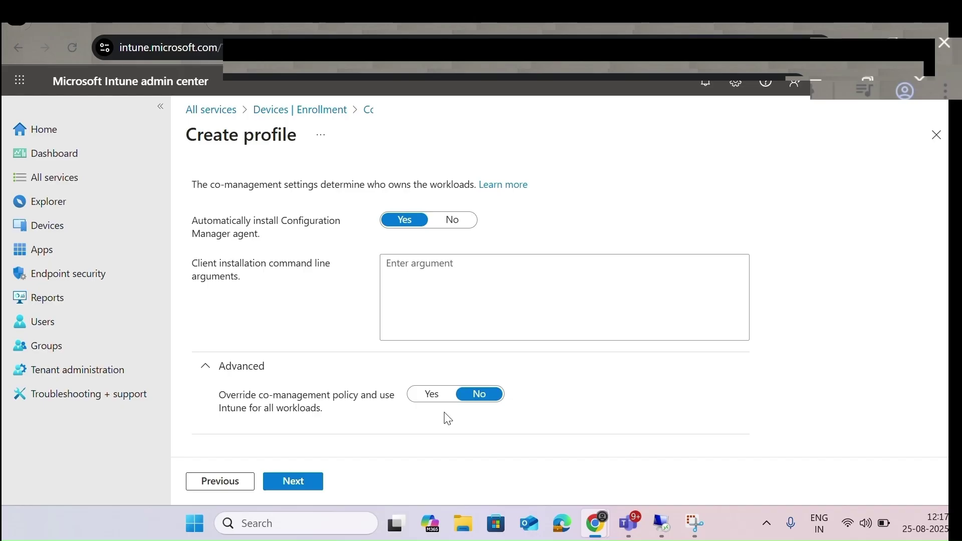
scroll(445, 284, up, 1)
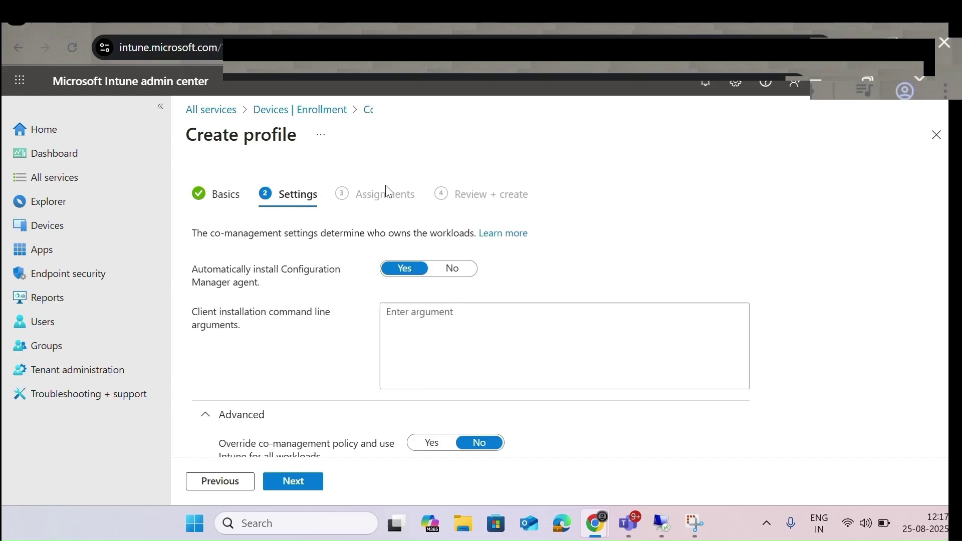
click(291, 484)
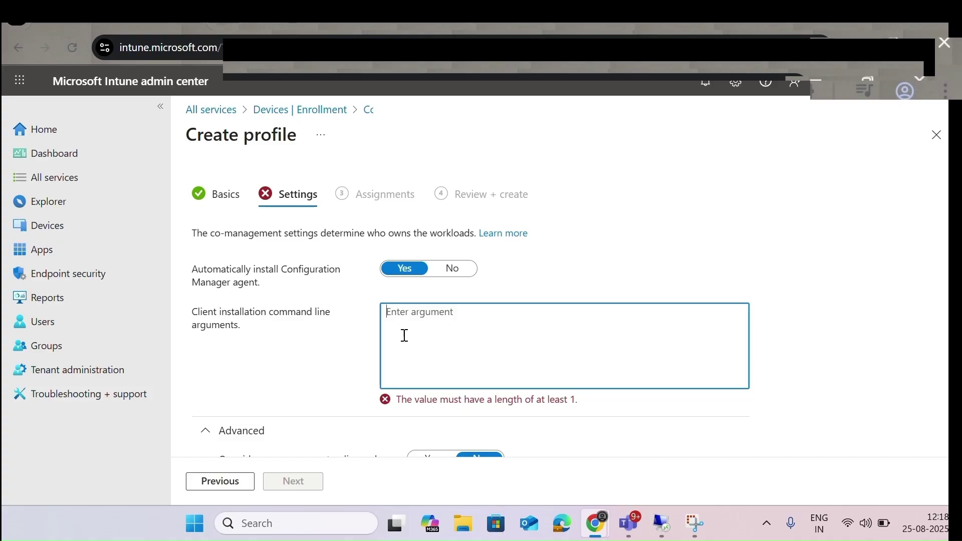
text(p)
click(311, 481)
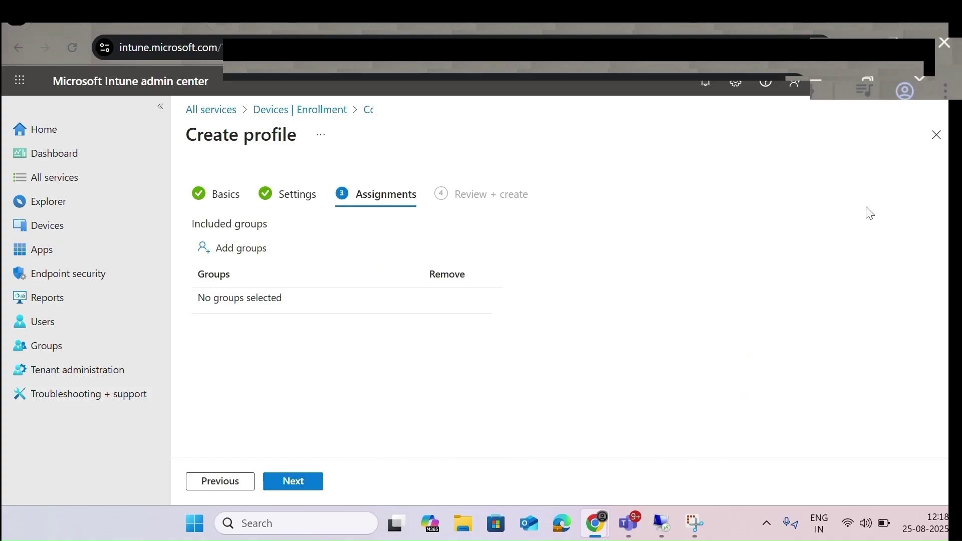
Discard the co-management profile and return to Devices | Enrollment
click(936, 136)
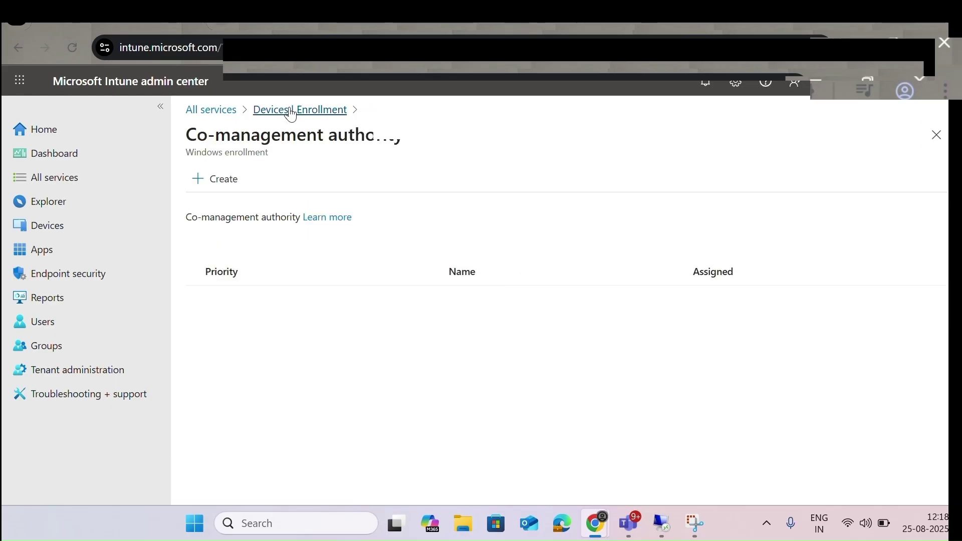
click(271, 110)
scroll(541, 327, down, 2)
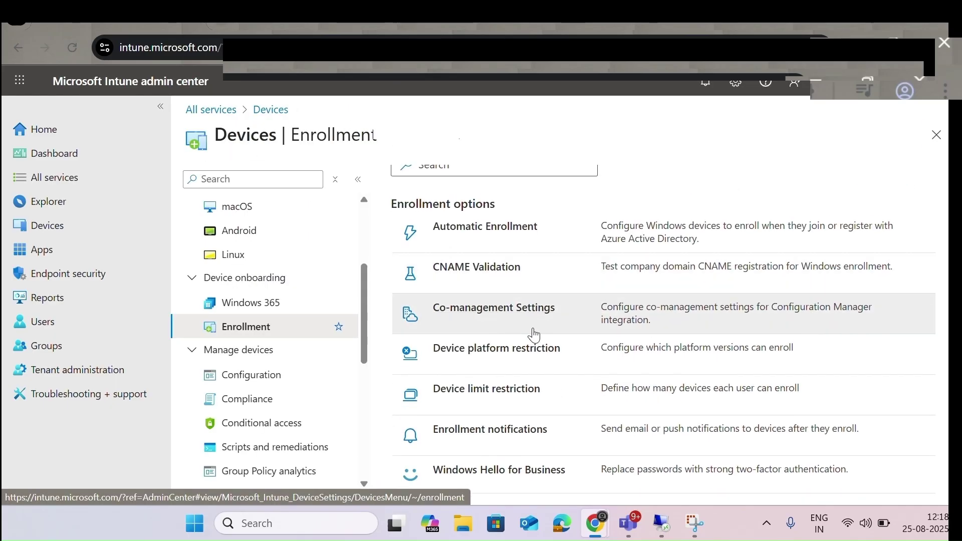
scroll(534, 335, down, 1)
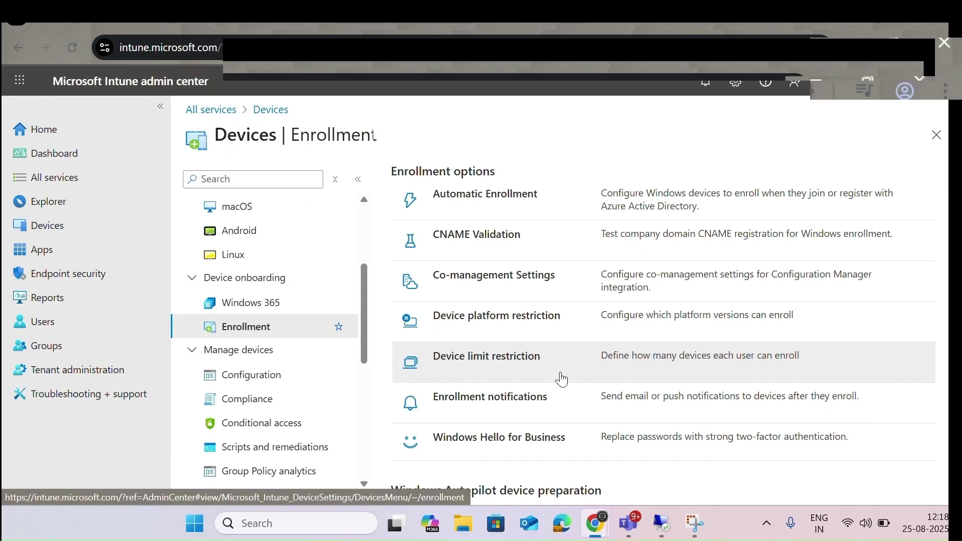
click(508, 324)
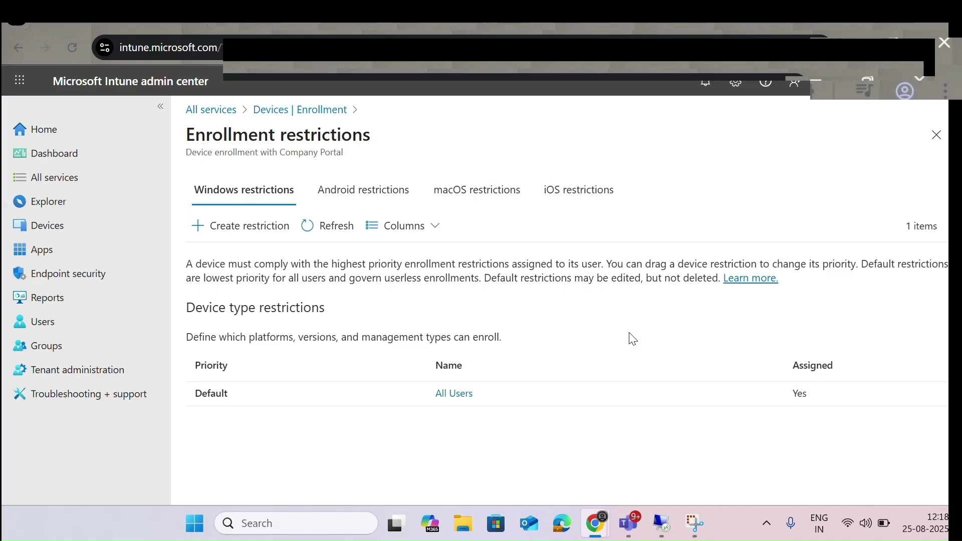
click(232, 243)
click(452, 218)
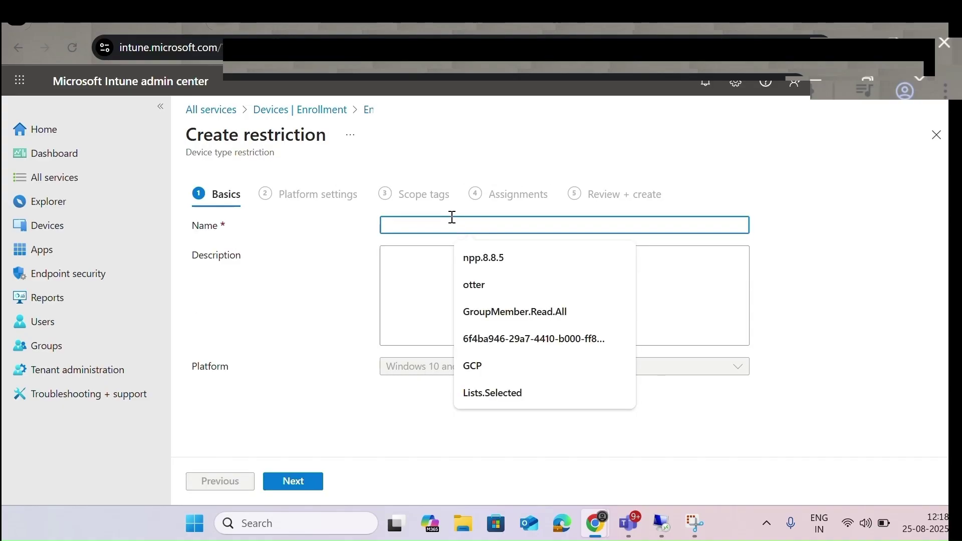
text(test)
click(438, 320)
click(301, 493)
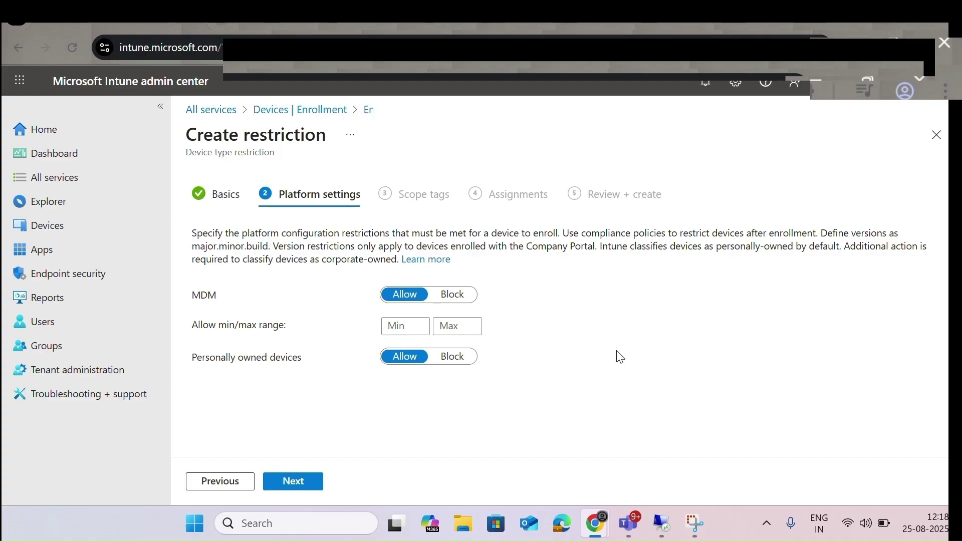
click(936, 136)
click(366, 190)
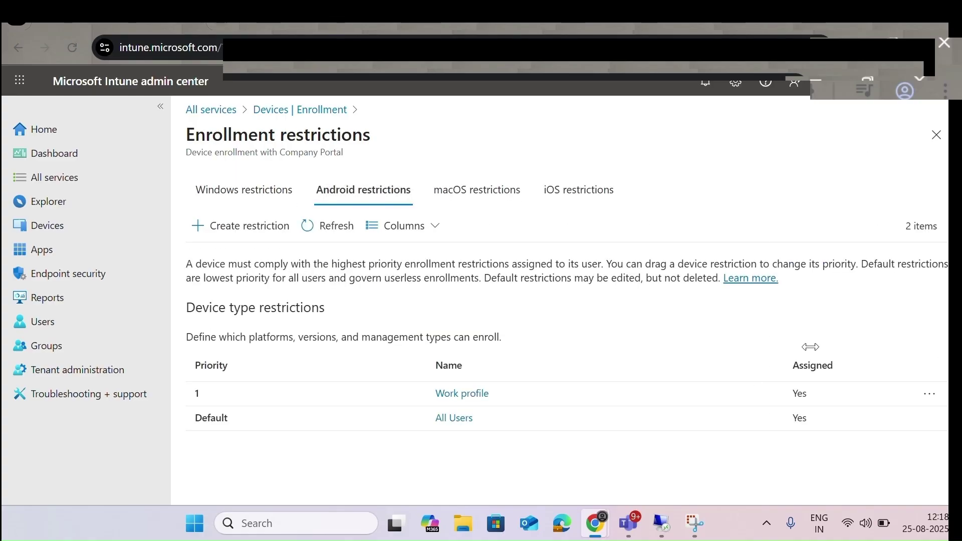
click(937, 135)
scroll(651, 297, down, 2)
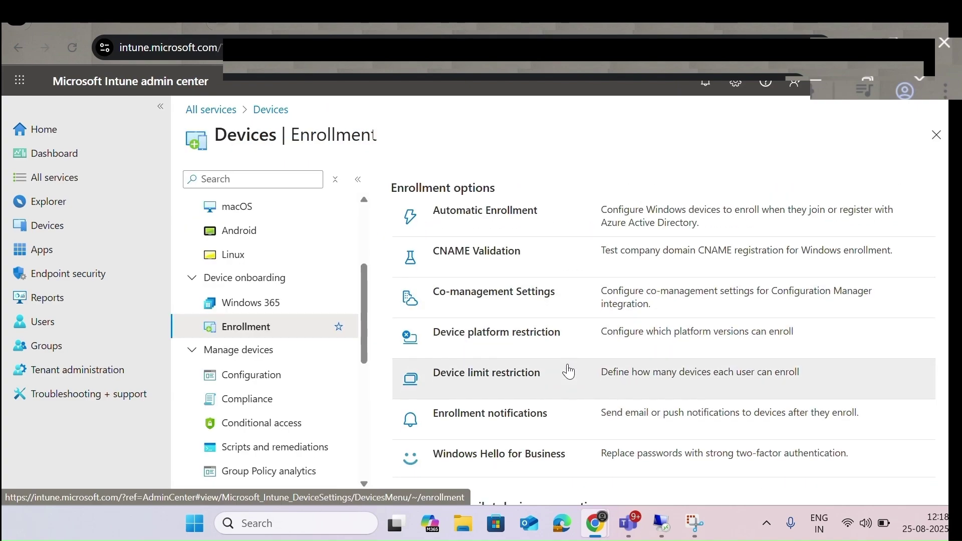
scroll(526, 351, down, 1)
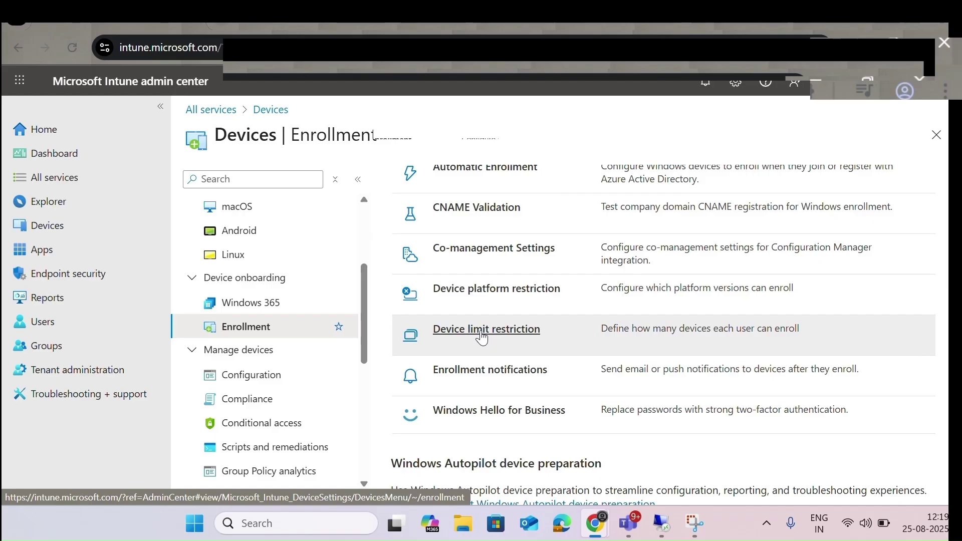
click(482, 331)
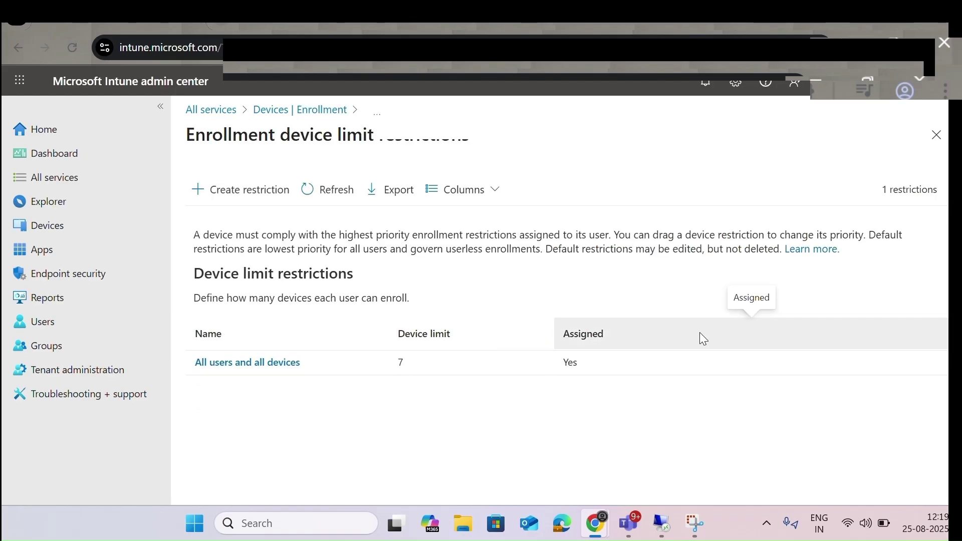
click(937, 135)
scroll(649, 335, down, 3)
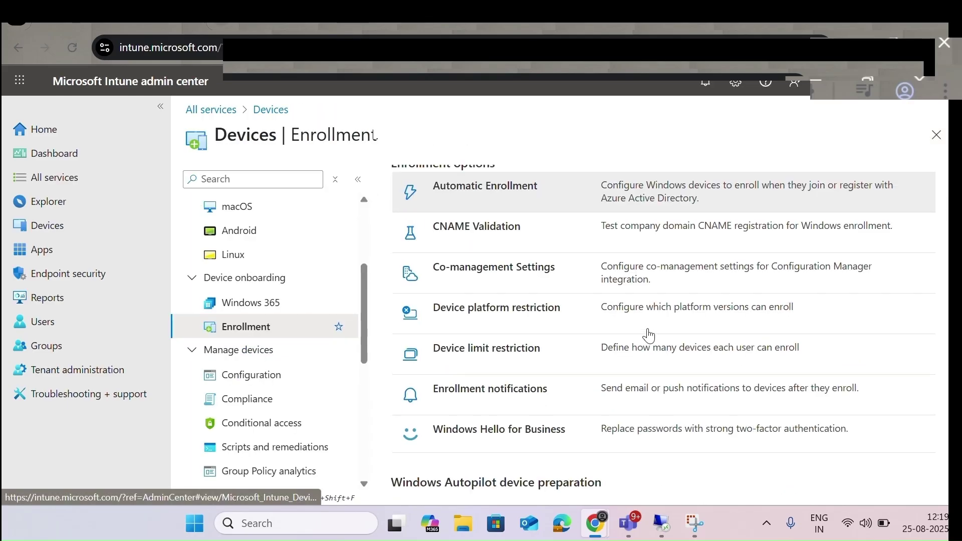
scroll(509, 351, down, 1)
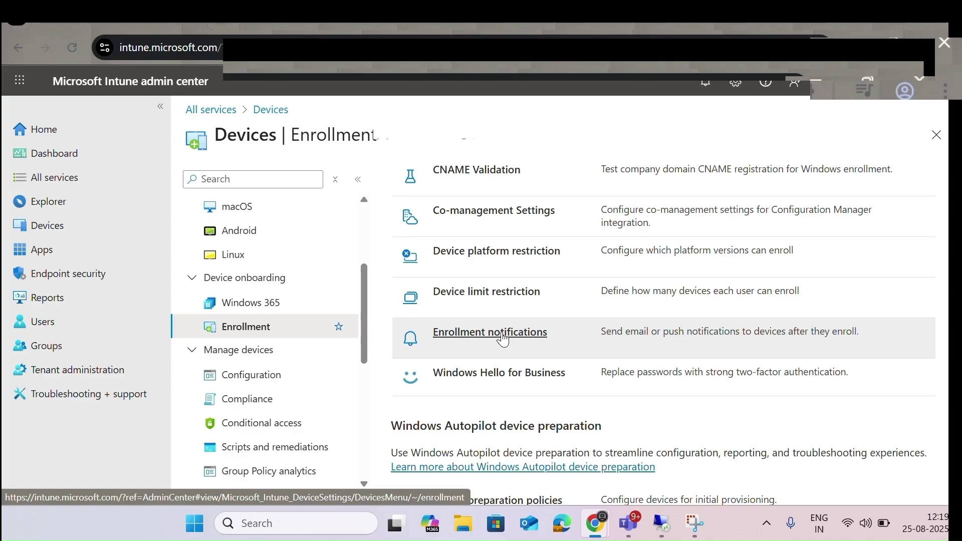
click(501, 333)
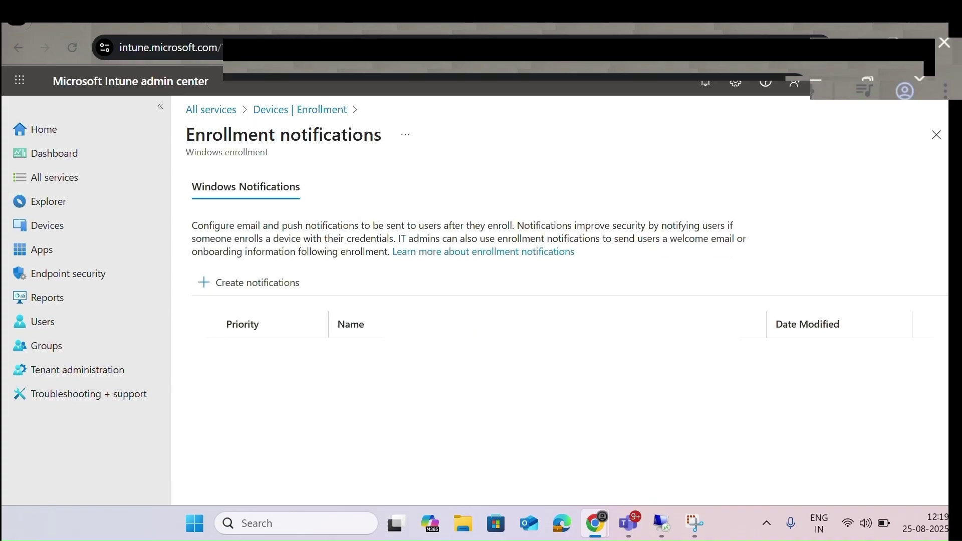
click(264, 282)
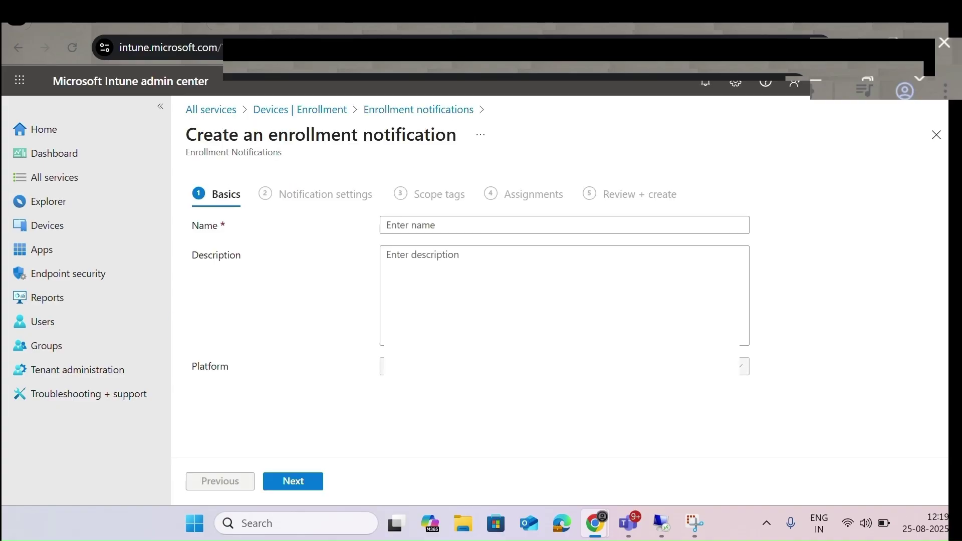
click(507, 227)
text(t)
click(418, 285)
click(288, 483)
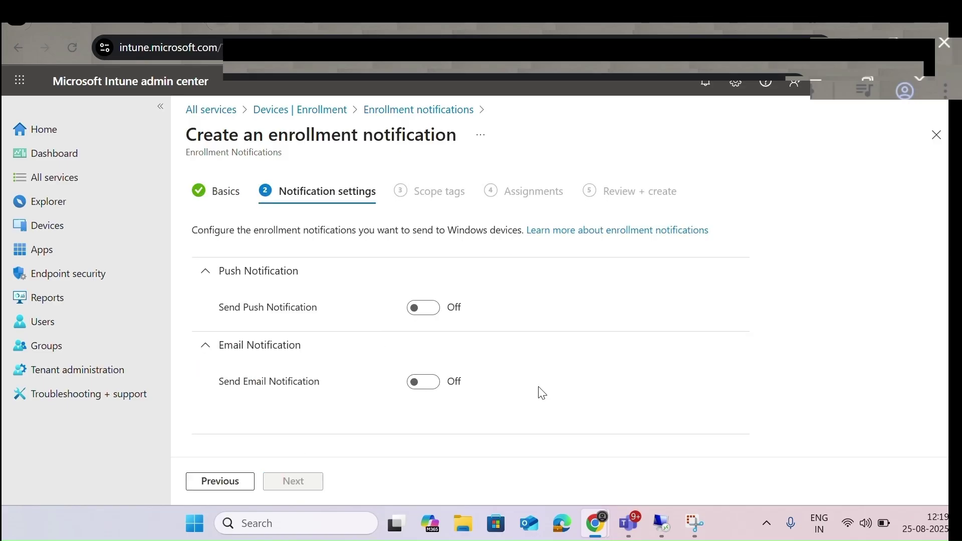
click(937, 135)
click(331, 111)
scroll(611, 381, down, 3)
scroll(611, 381, down, 1)
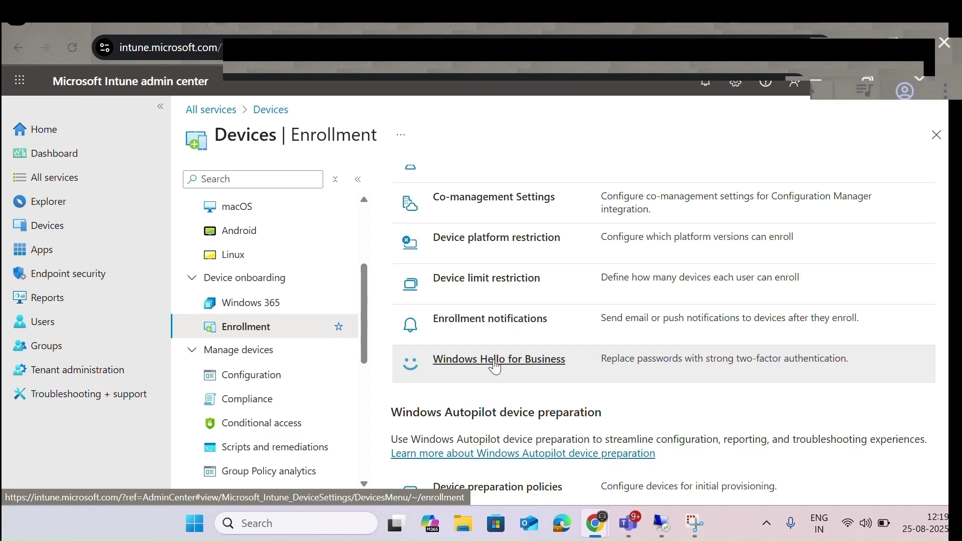
scroll(494, 366, up, 4)
scroll(491, 377, down, 3)
click(459, 398)
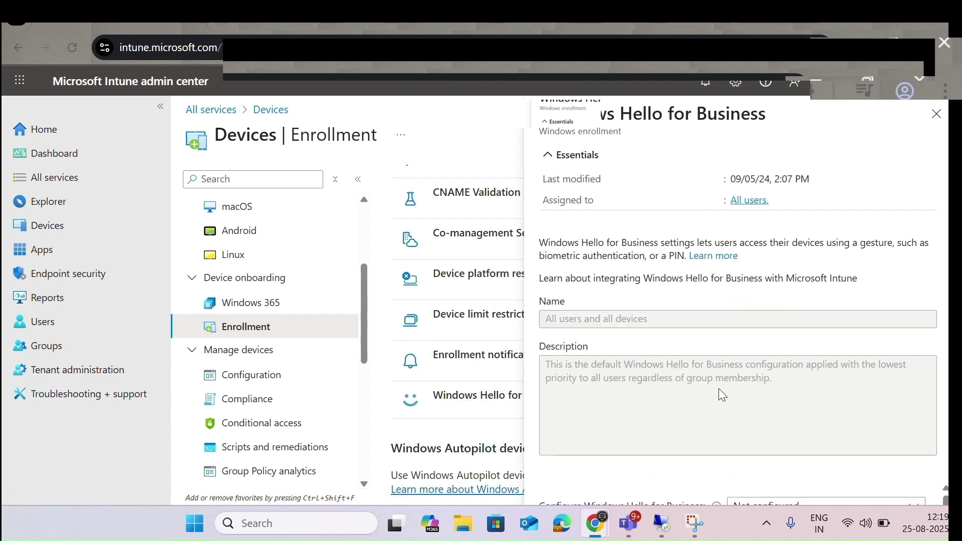
scroll(719, 389, down, 2)
scroll(763, 279, up, 2)
click(935, 114)
scroll(568, 386, down, 3)
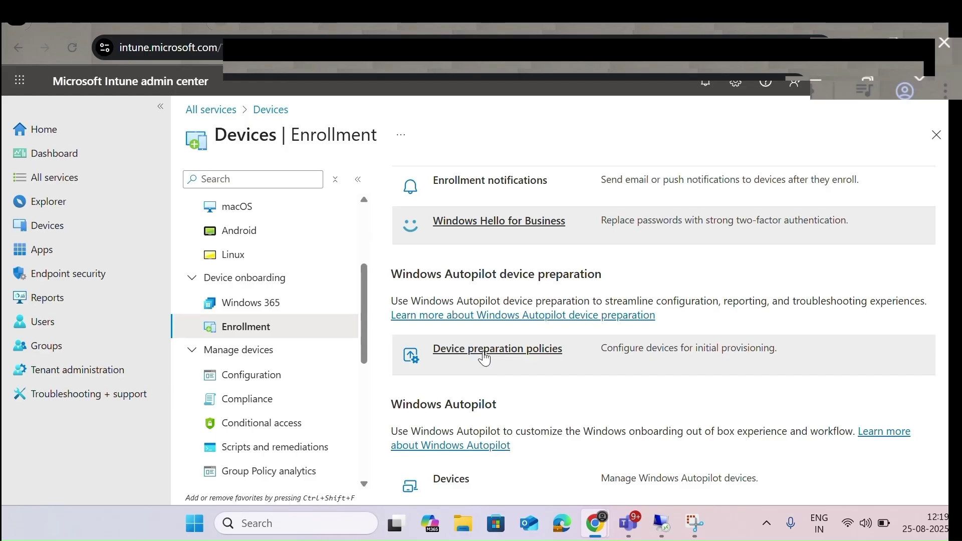
Open Device preparation policies and start a new policy, typing 't' as its name
click(484, 357)
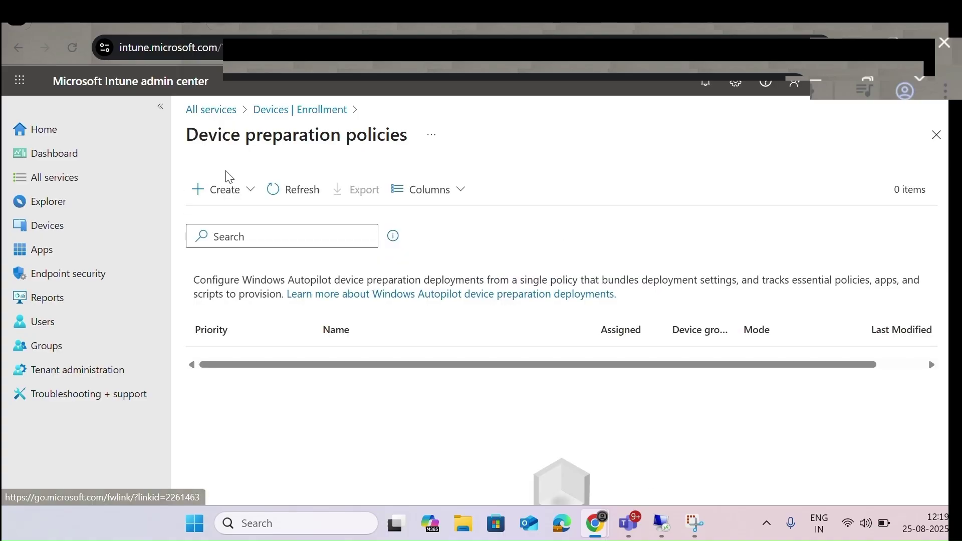
click(223, 191)
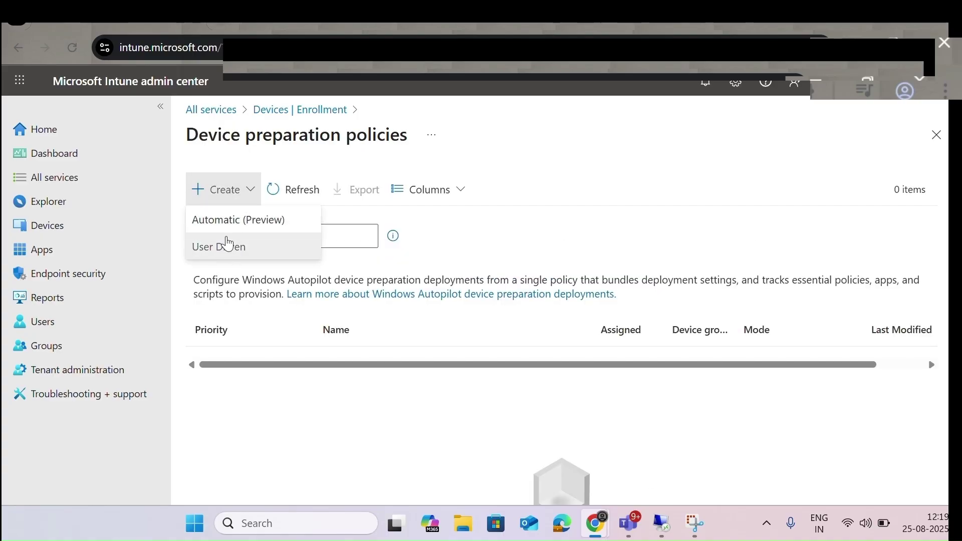
click(229, 229)
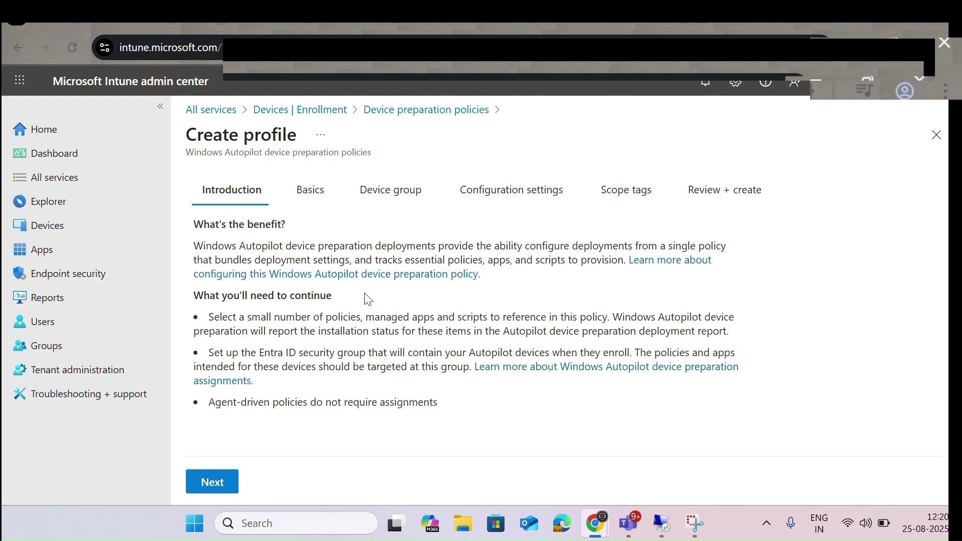
click(202, 490)
click(344, 245)
text(t)
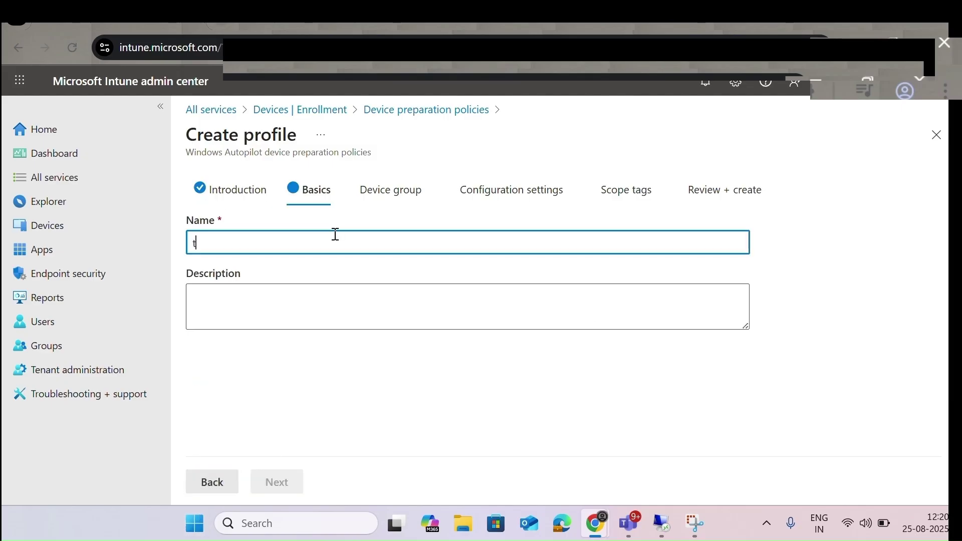
Search for a security group with 'in' and add it as the device group
click(277, 482)
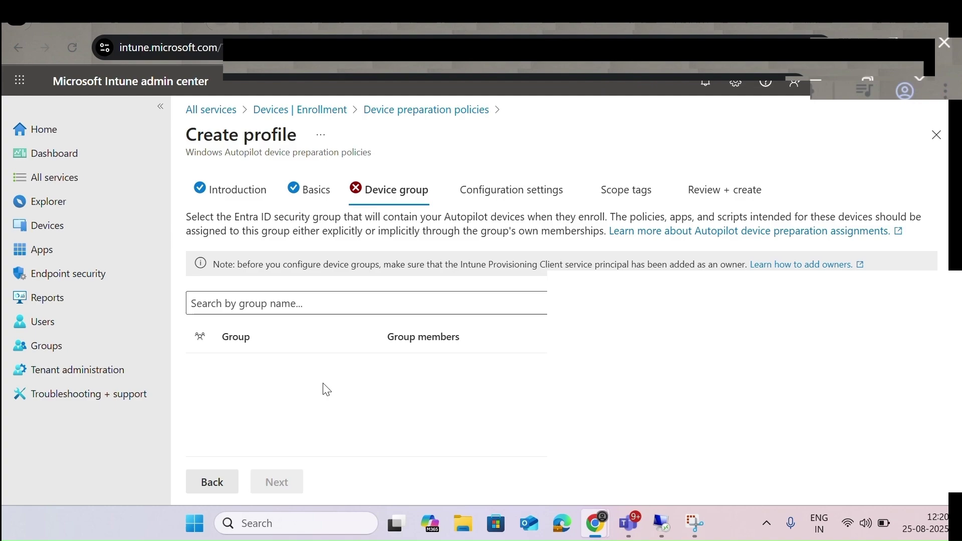
click(401, 283)
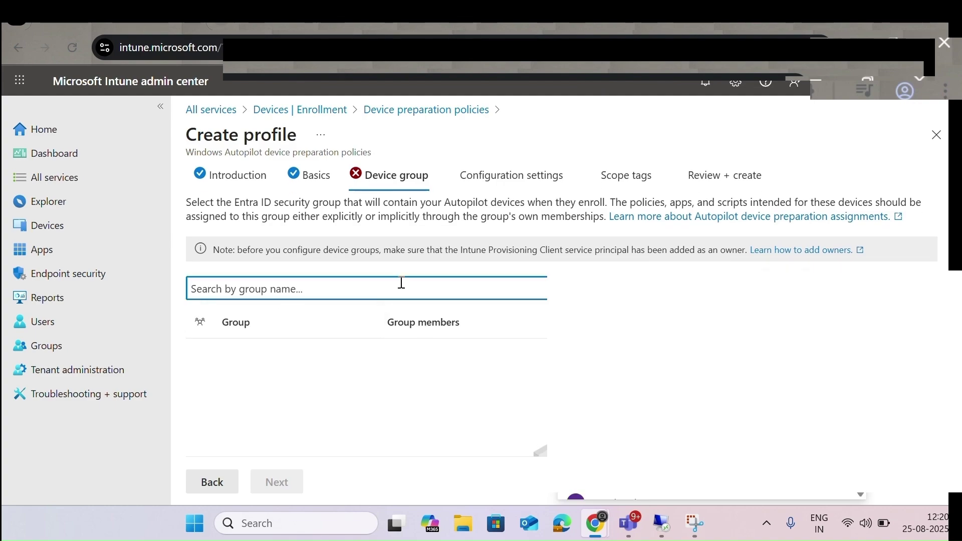
text(in)
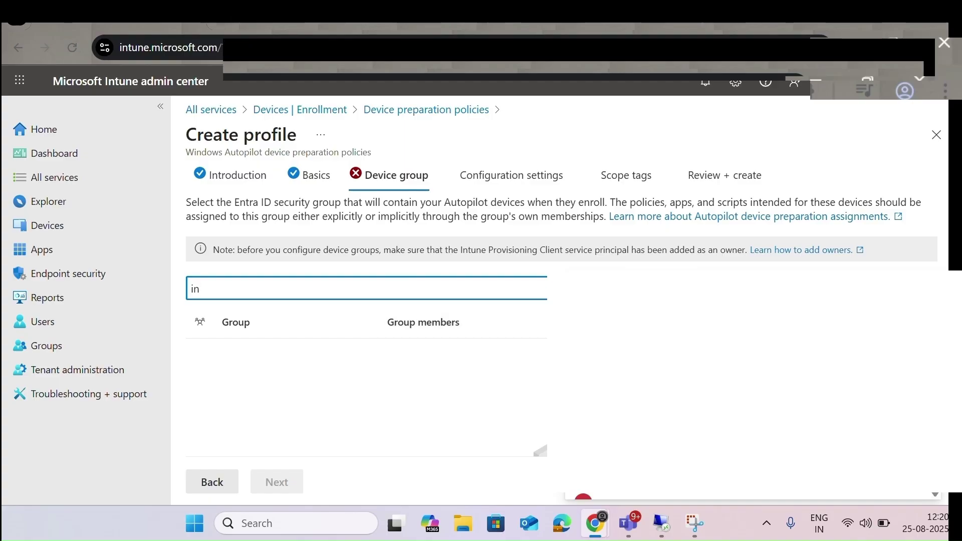
click(602, 500)
View the configuration settings and app picker, then close the wizard without saving
click(278, 482)
scroll(453, 405, down, 3)
scroll(451, 404, up, 3)
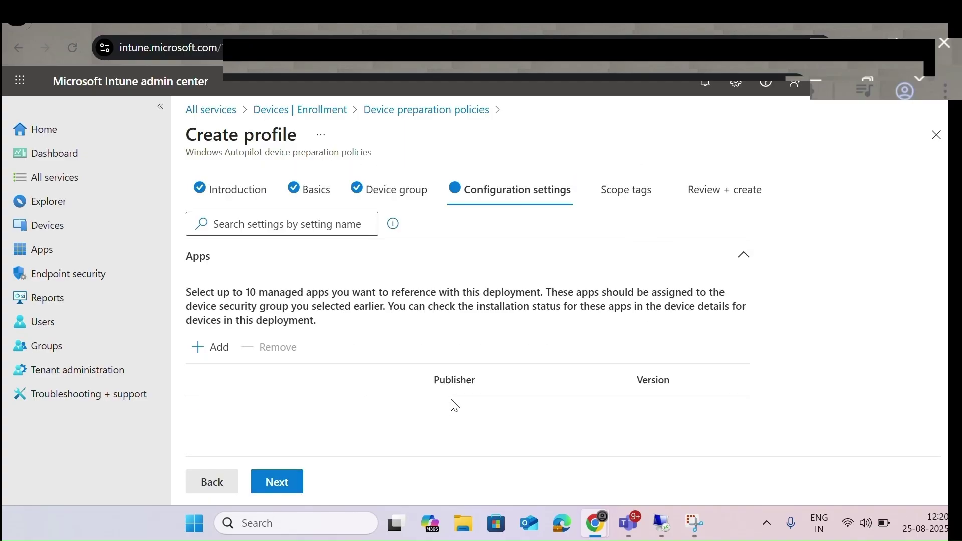
click(208, 357)
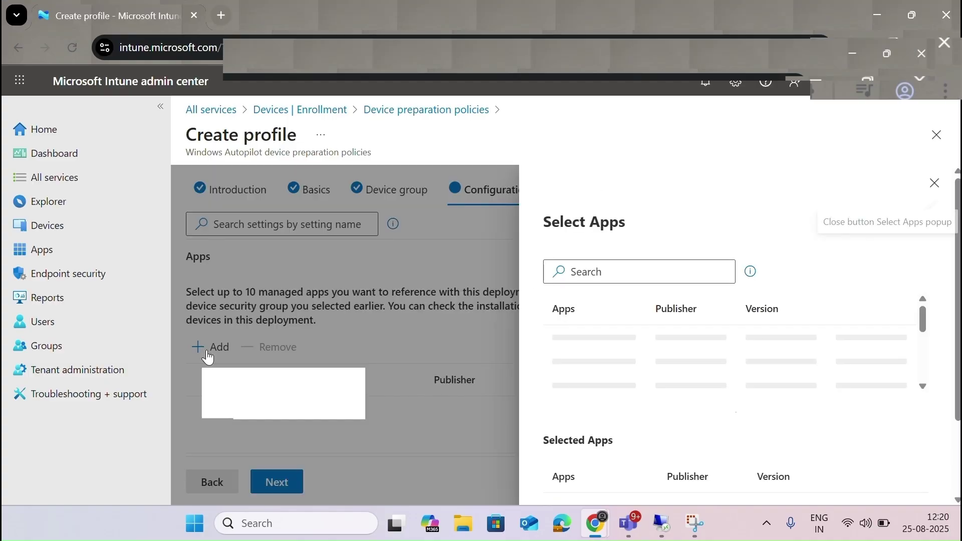
click(937, 131)
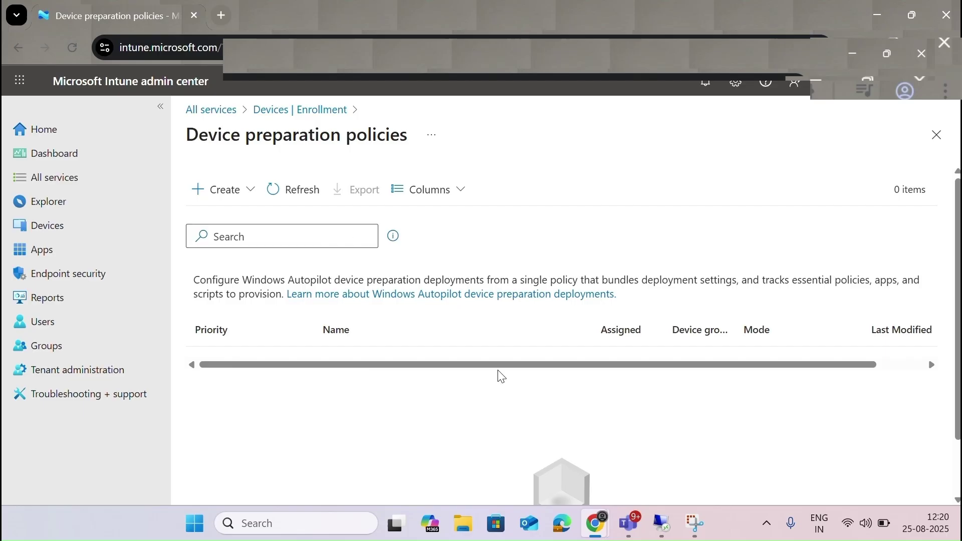
Start a user-driven device preparation policy and view its Configuration settings
click(236, 192)
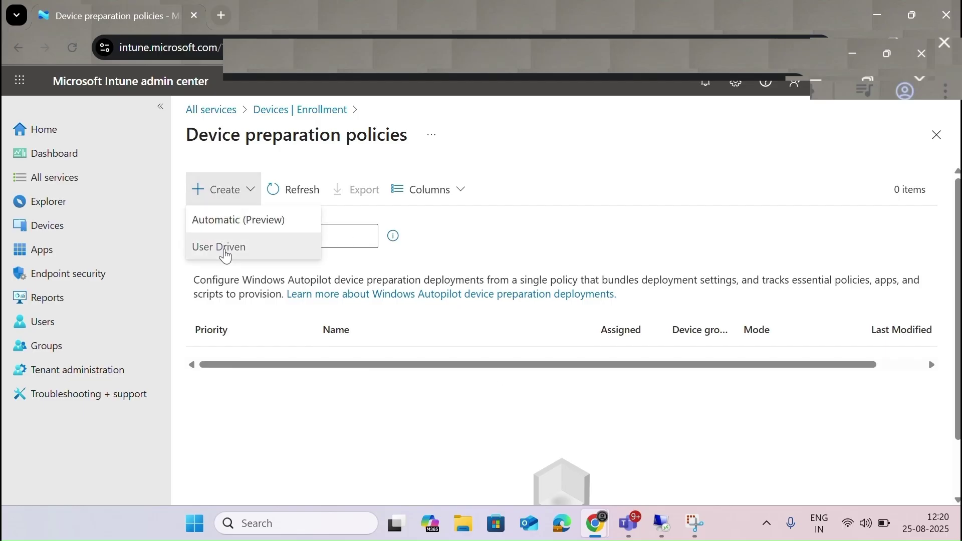
click(229, 251)
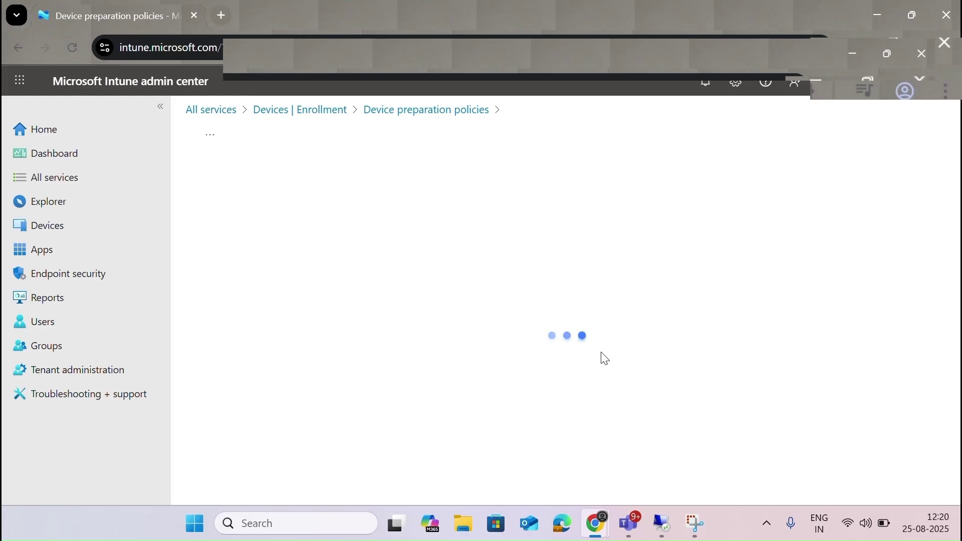
click(515, 186)
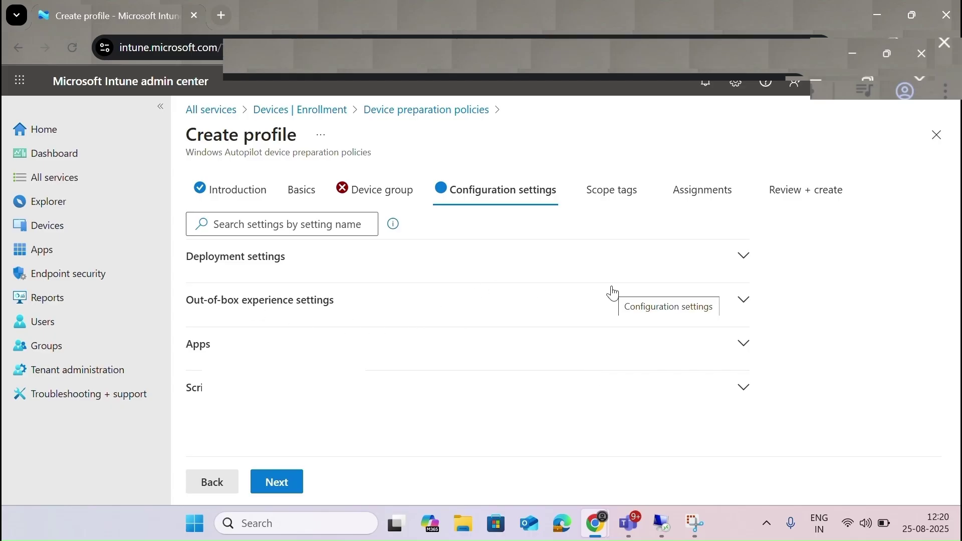
Discard the policy and return to the Devices | Enrollment Autopilot sections
click(937, 135)
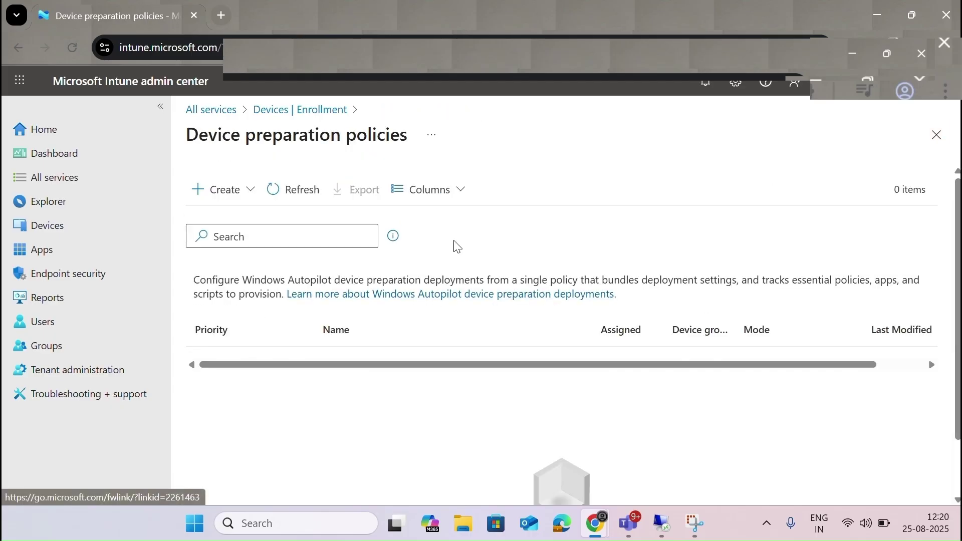
click(279, 109)
scroll(548, 324, down, 10)
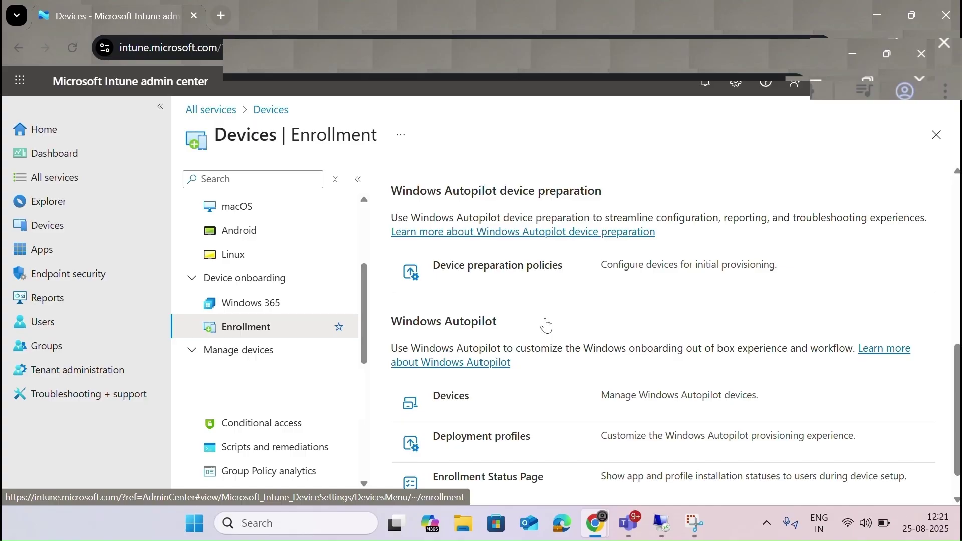
Open the Windows Autopilot devices list showing the single LENOVO device with no profile assigned
scroll(546, 326, down, 1)
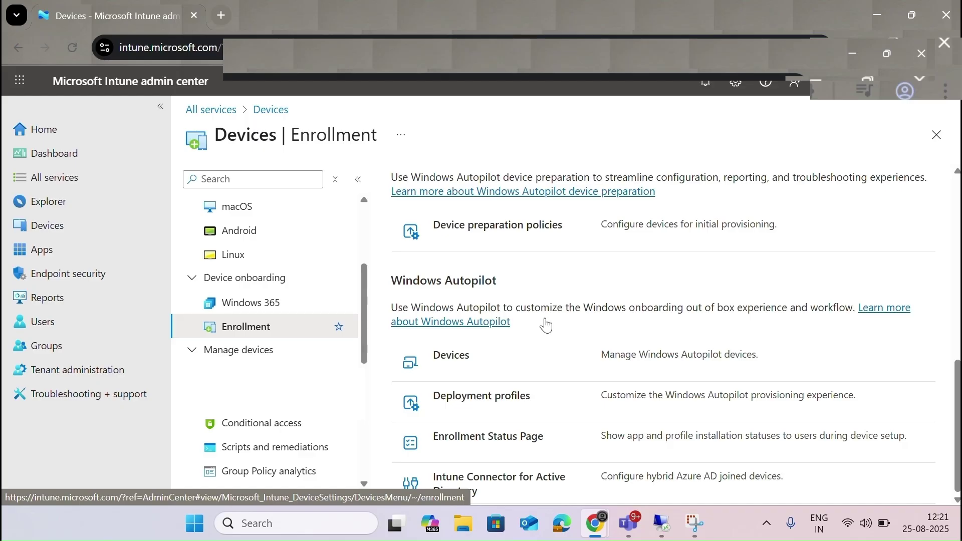
scroll(513, 406, up, 3)
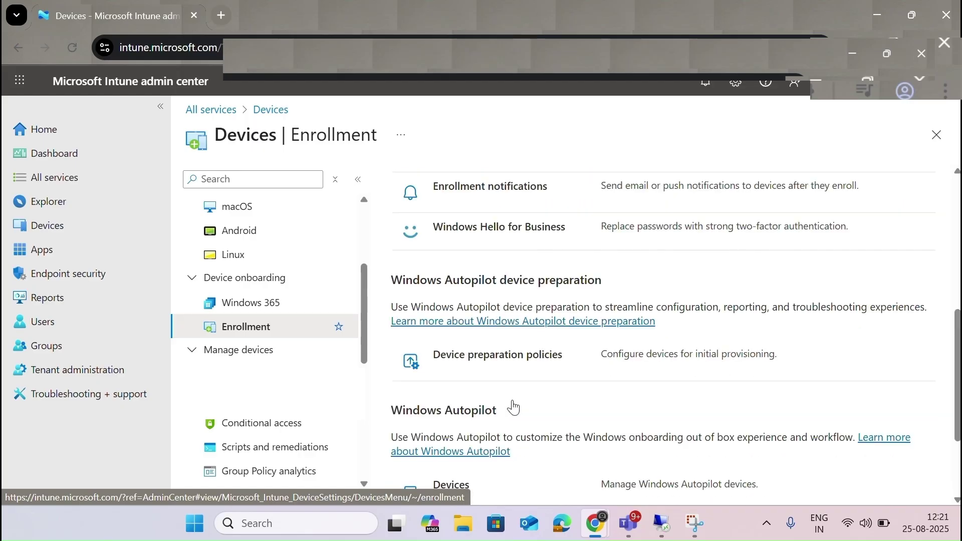
scroll(512, 405, down, 1)
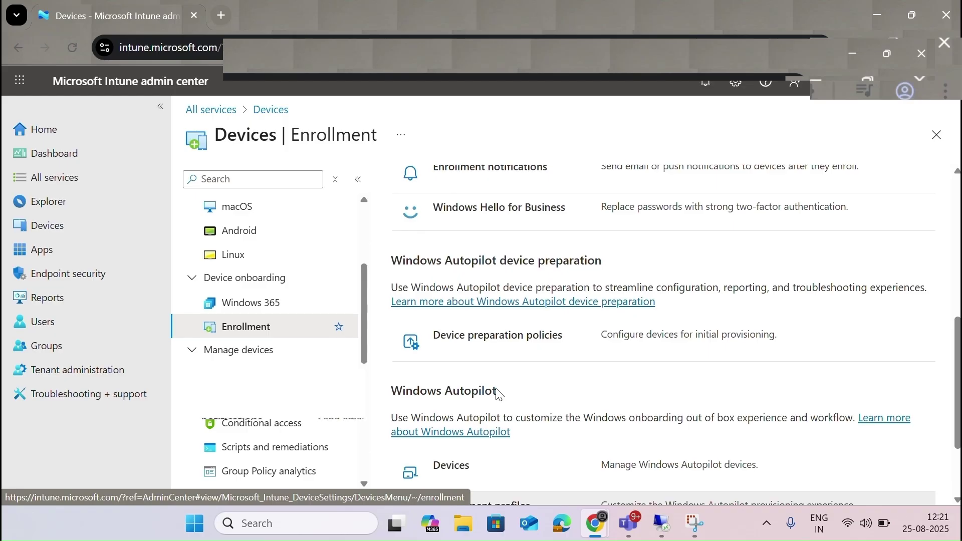
scroll(499, 394, down, 2)
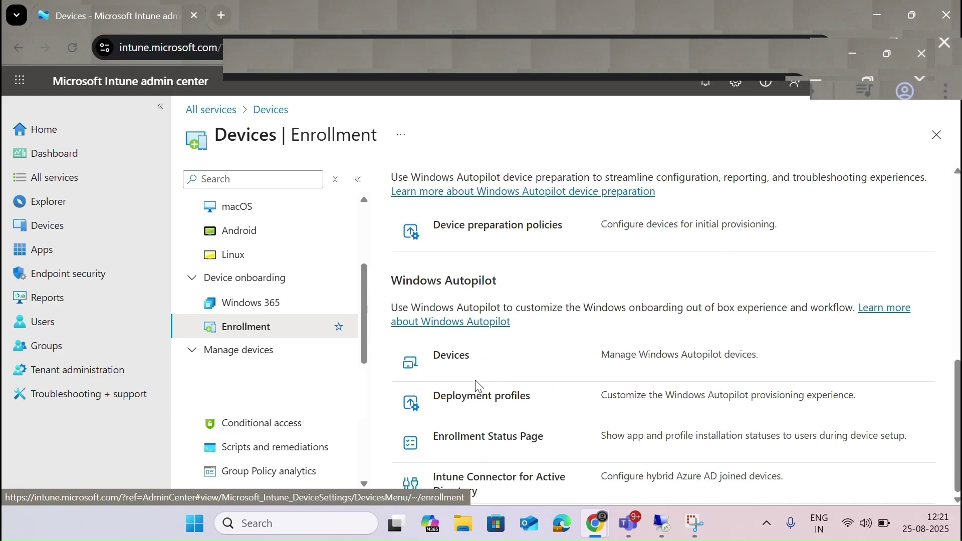
click(450, 357)
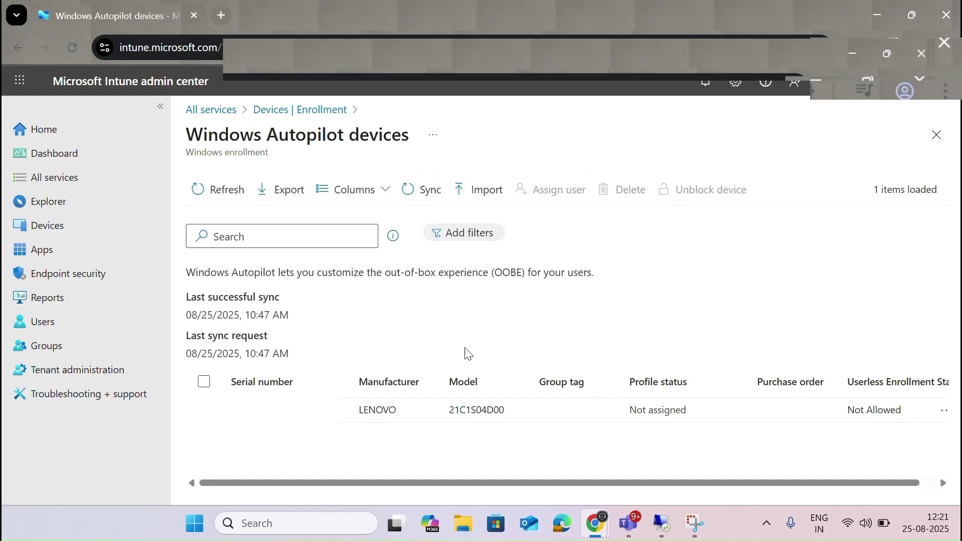
Preview the Autopilot device import panel without importing, then close the Autopilot devices page
click(481, 194)
click(937, 114)
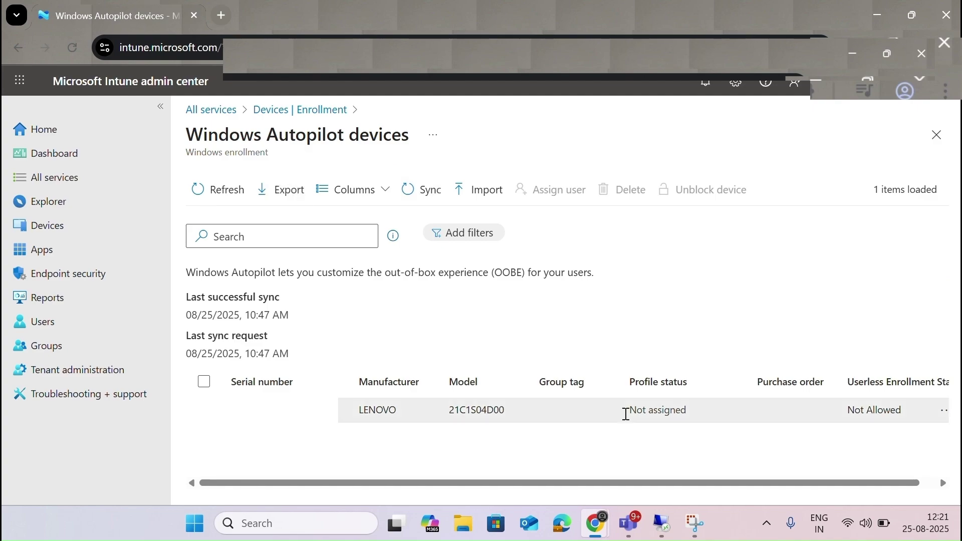
click(937, 134)
scroll(551, 388, down, 5)
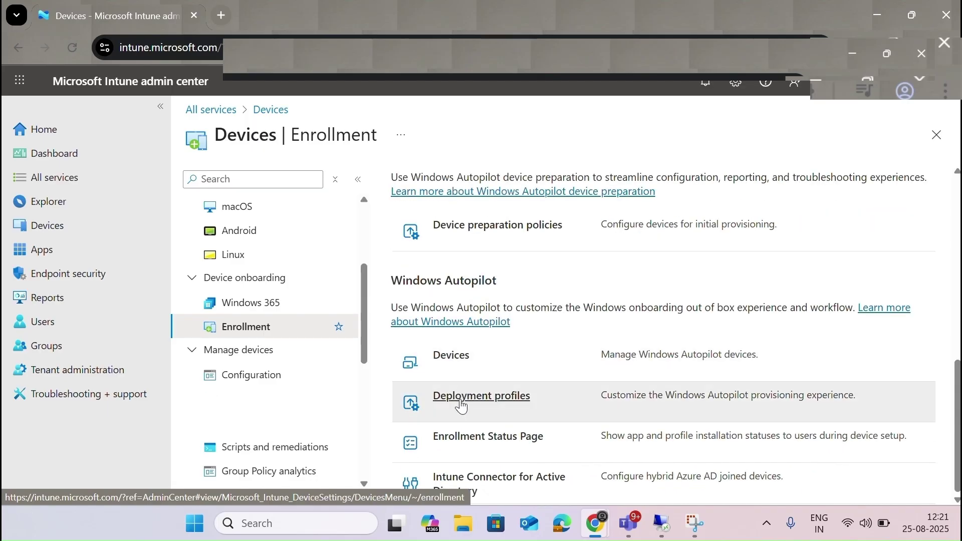
click(451, 356)
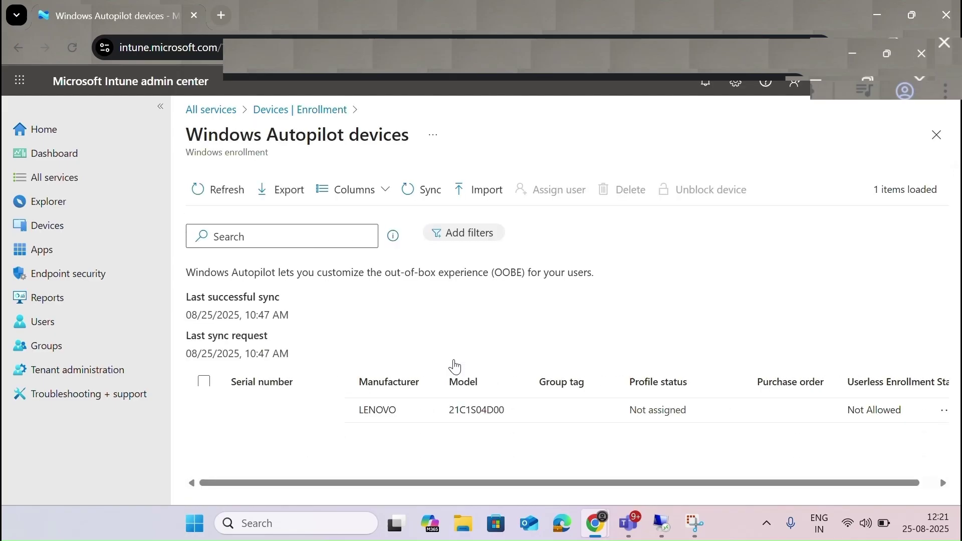
click(937, 134)
Open the Windows Autopilot deployment profiles list with its 4 profiles
scroll(691, 307, down, 1)
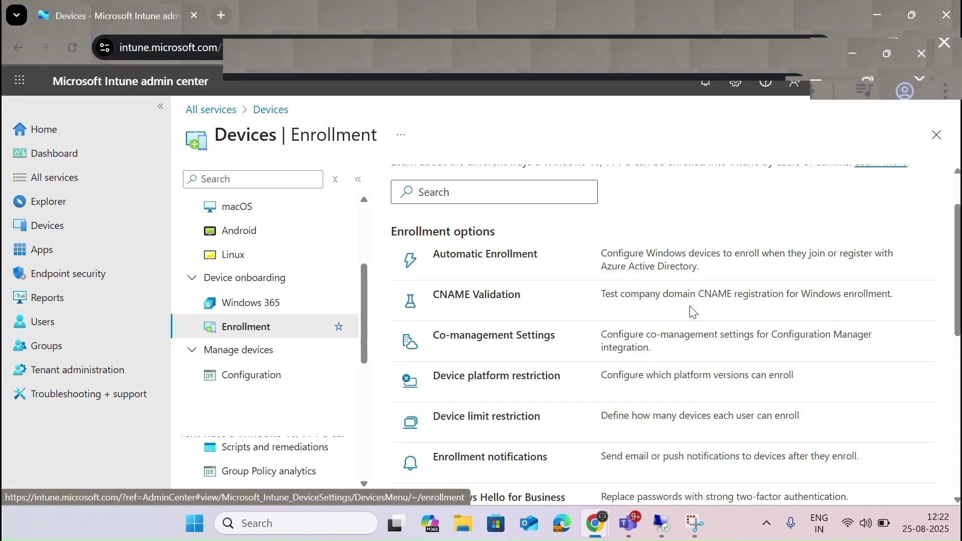
scroll(692, 311, down, 1)
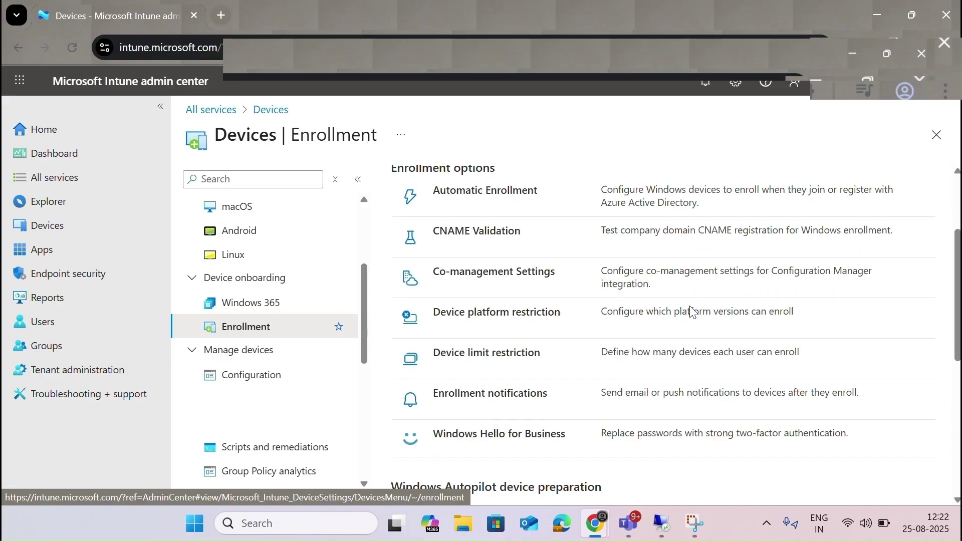
scroll(693, 311, down, 5)
click(473, 404)
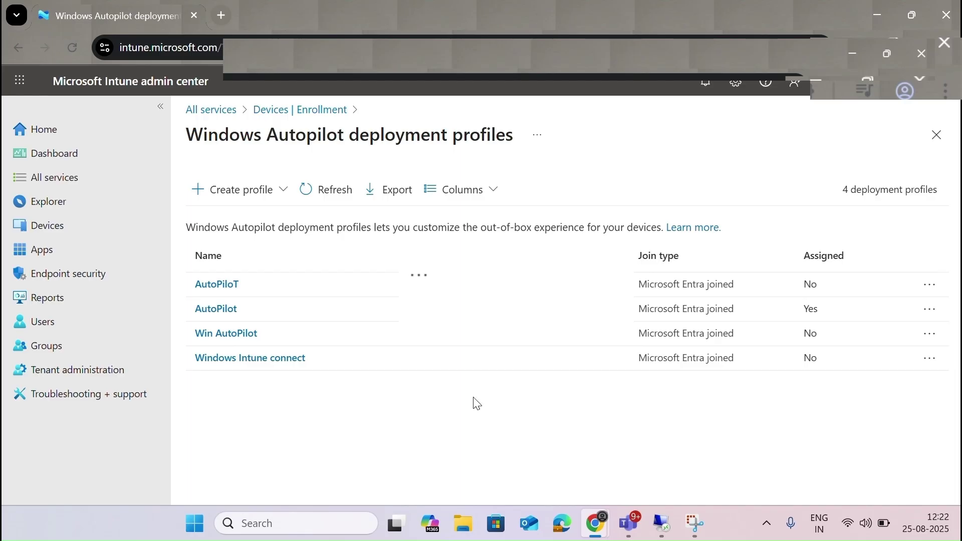
Start a Windows PC deployment profile named 't' that converts all targeted devices to Autopilot
click(234, 205)
click(224, 231)
click(466, 224)
text(t)
click(440, 338)
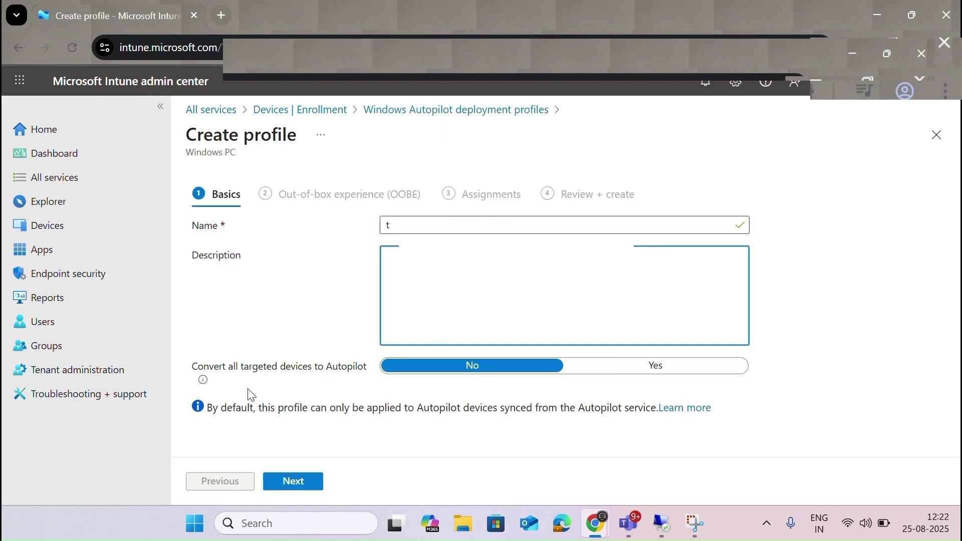
click(580, 372)
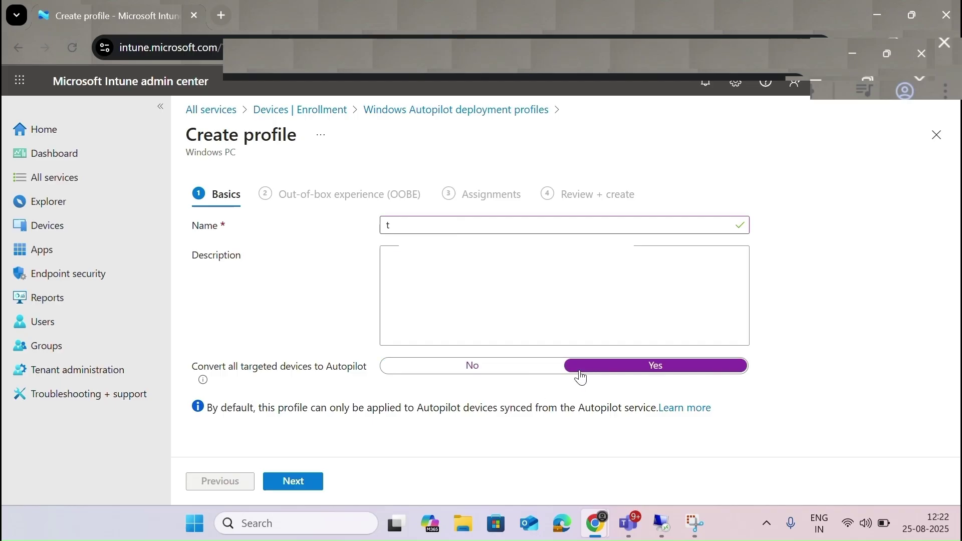
click(297, 481)
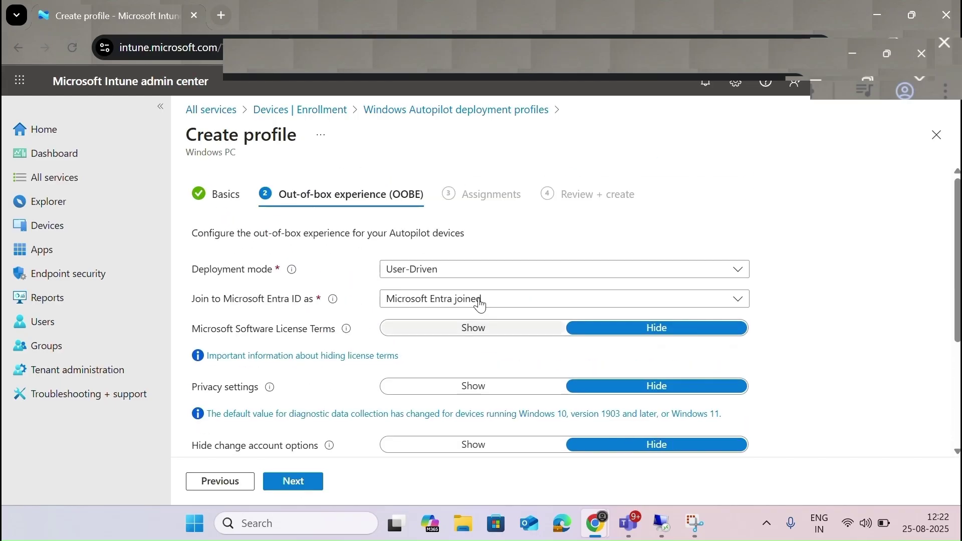
Toggle the Microsoft license terms to Show and back to Hide, and review the Entra join options
scroll(469, 350, down, 1)
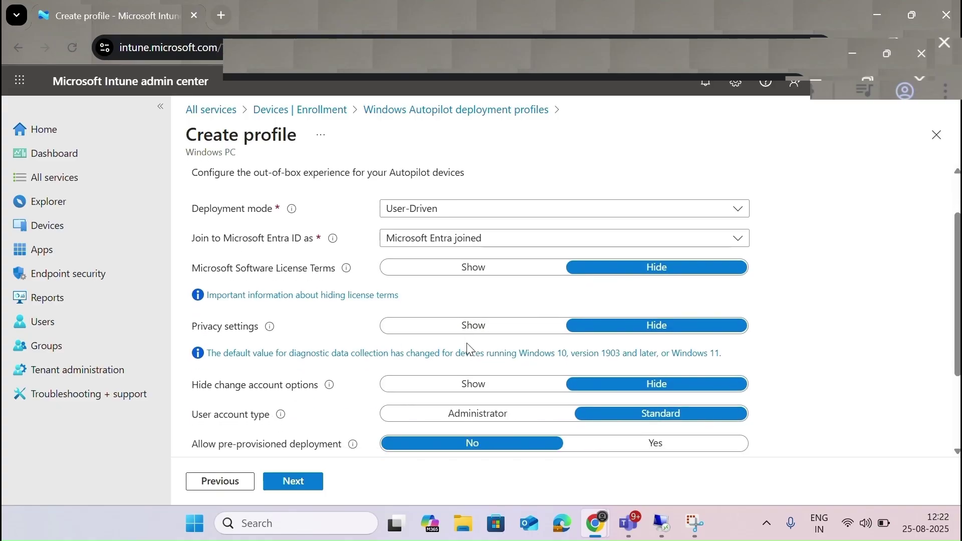
click(409, 274)
click(592, 296)
scroll(589, 291, down, 2)
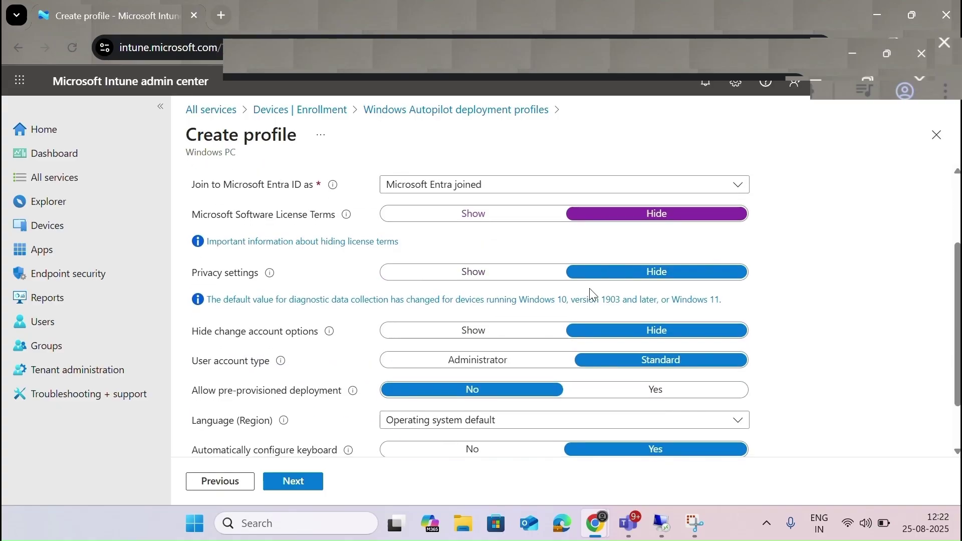
scroll(590, 293, down, 2)
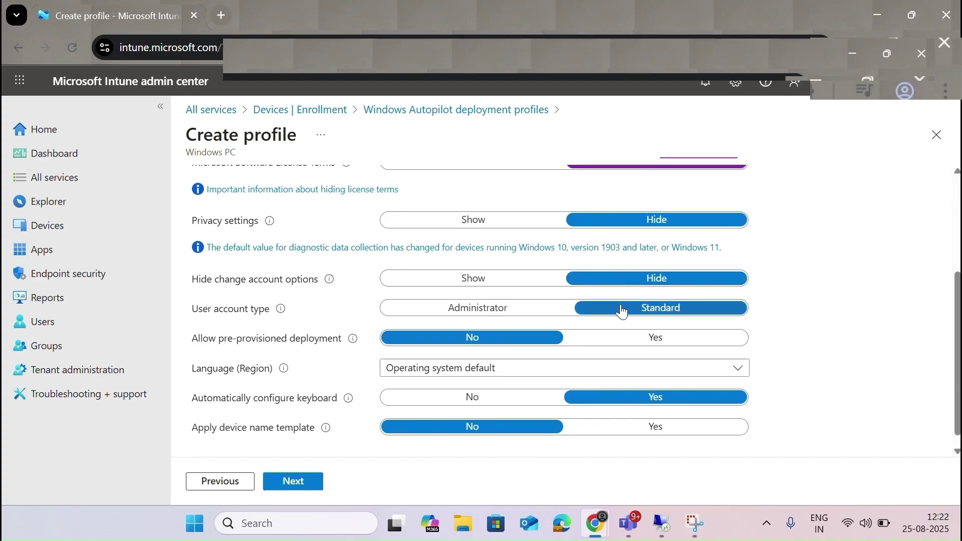
scroll(620, 317, down, 1)
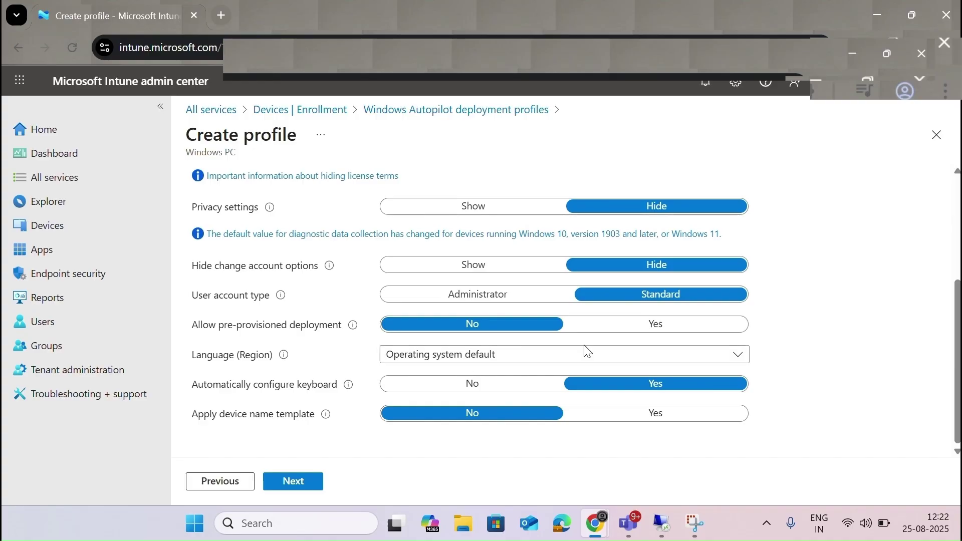
scroll(617, 334, up, 3)
scroll(559, 326, down, 3)
scroll(556, 323, up, 2)
click(505, 244)
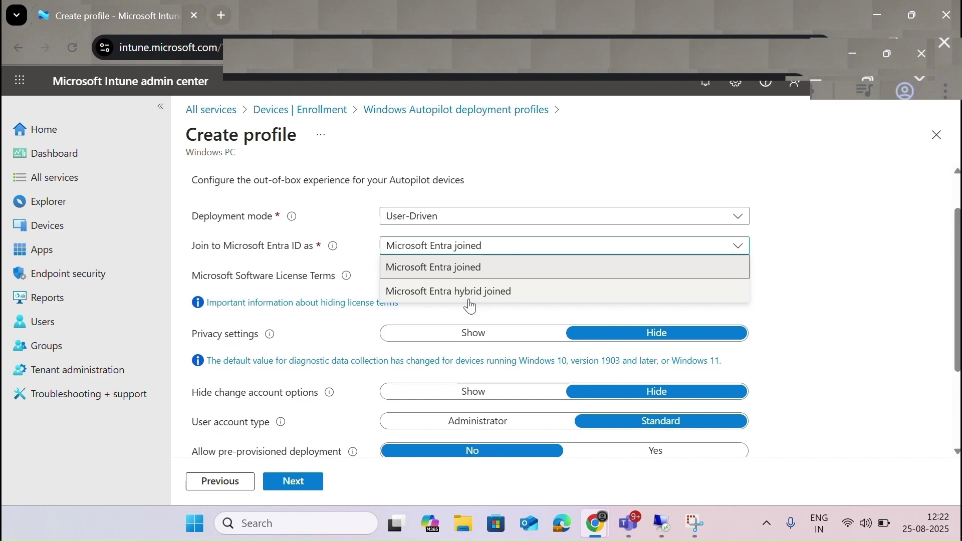
click(690, 221)
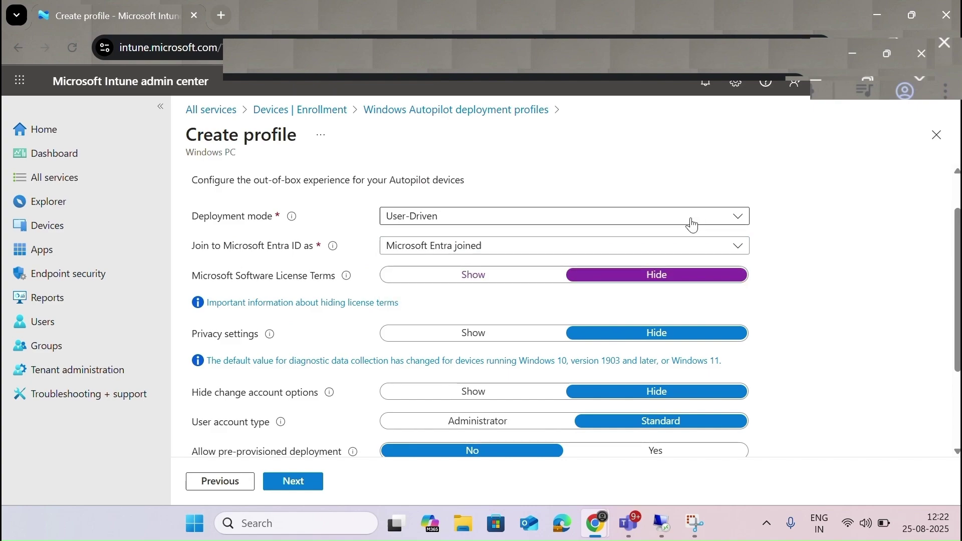
Switch the deployment mode to Self-Deploying, then discard the unsaved profile
click(690, 221)
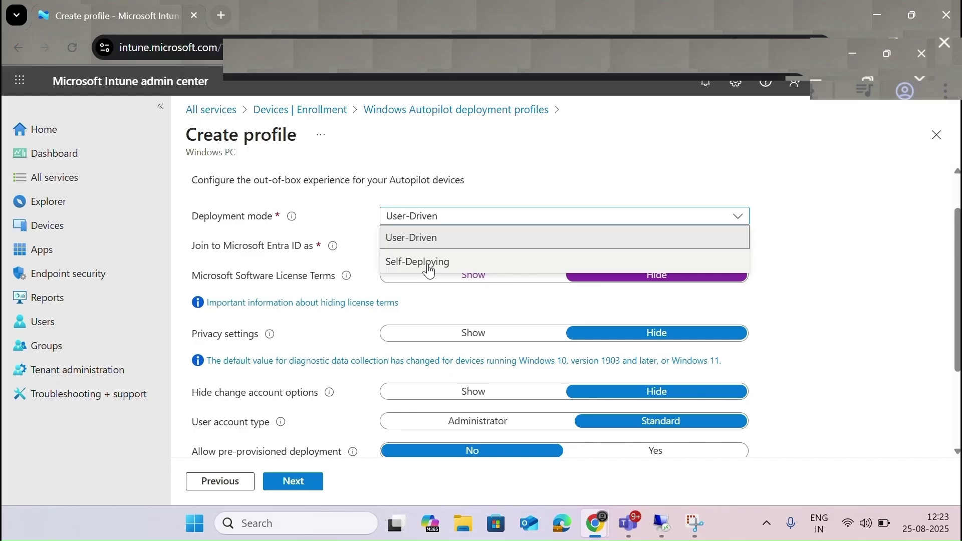
scroll(793, 329, up, 1)
click(552, 250)
click(545, 291)
scroll(490, 313, down, 3)
scroll(463, 294, up, 3)
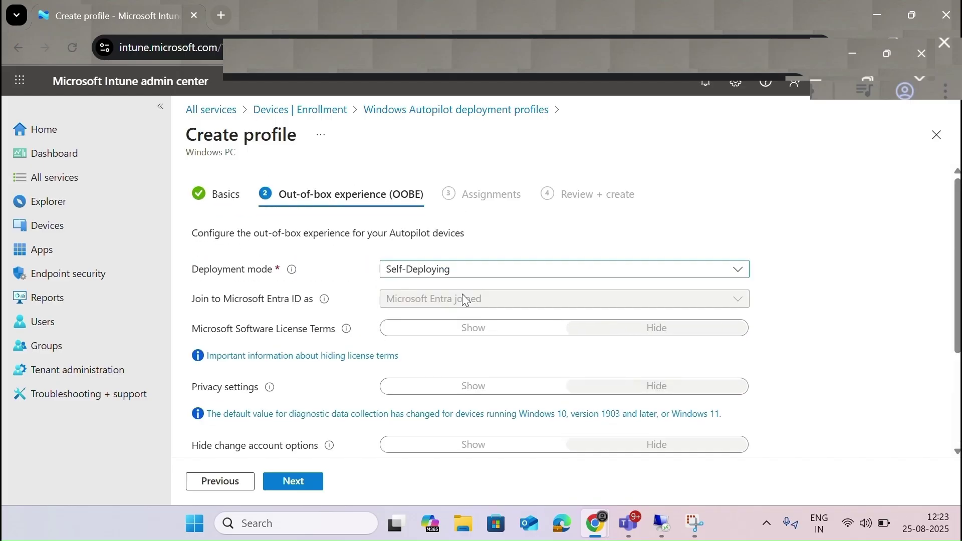
click(935, 143)
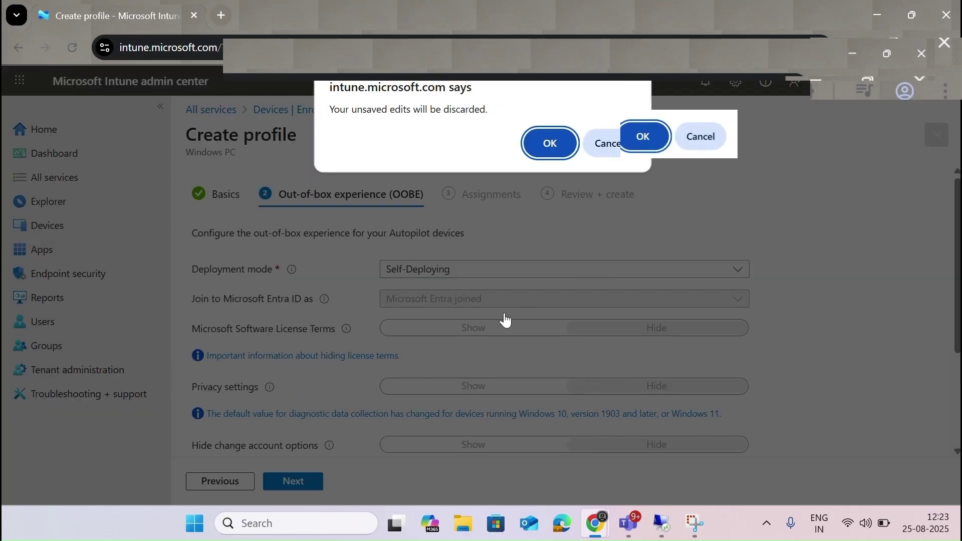
click(541, 144)
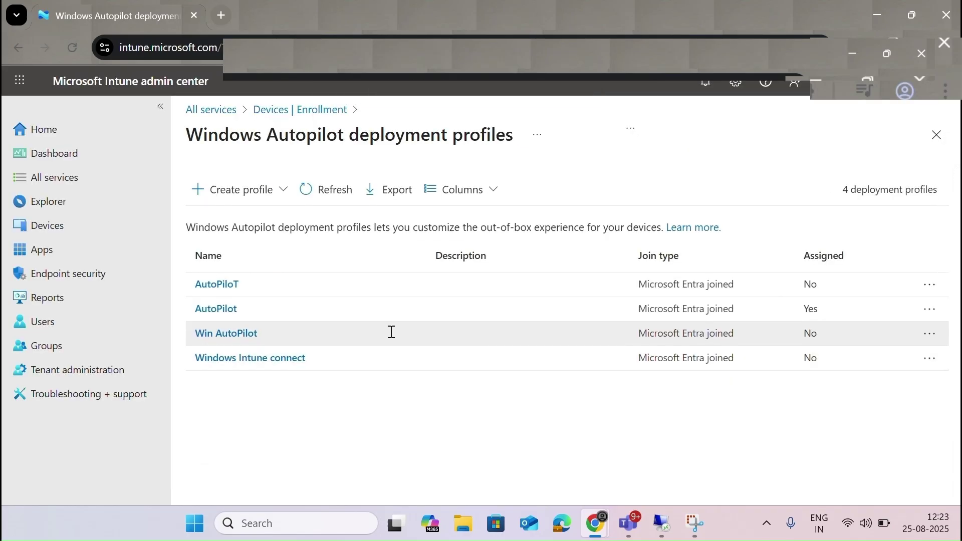
click(311, 110)
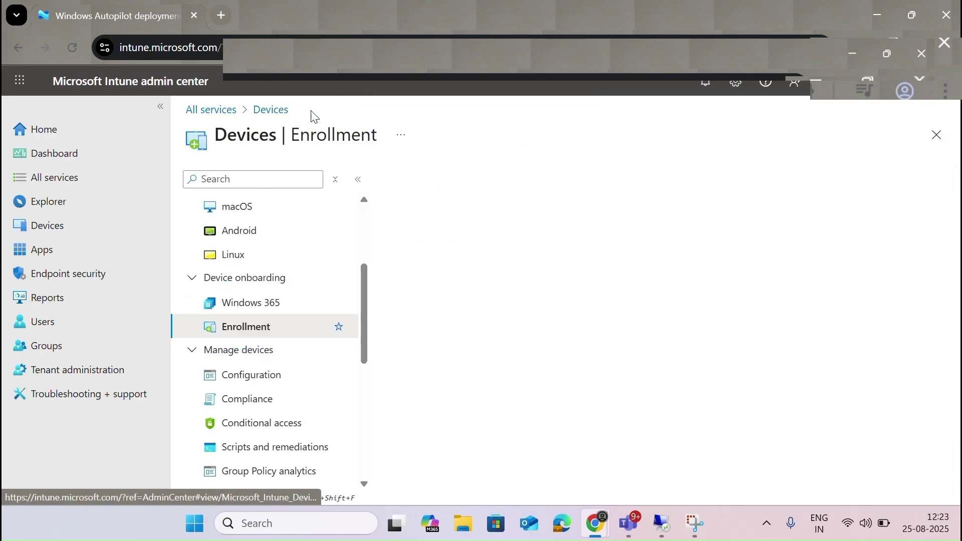
scroll(531, 341, down, 3)
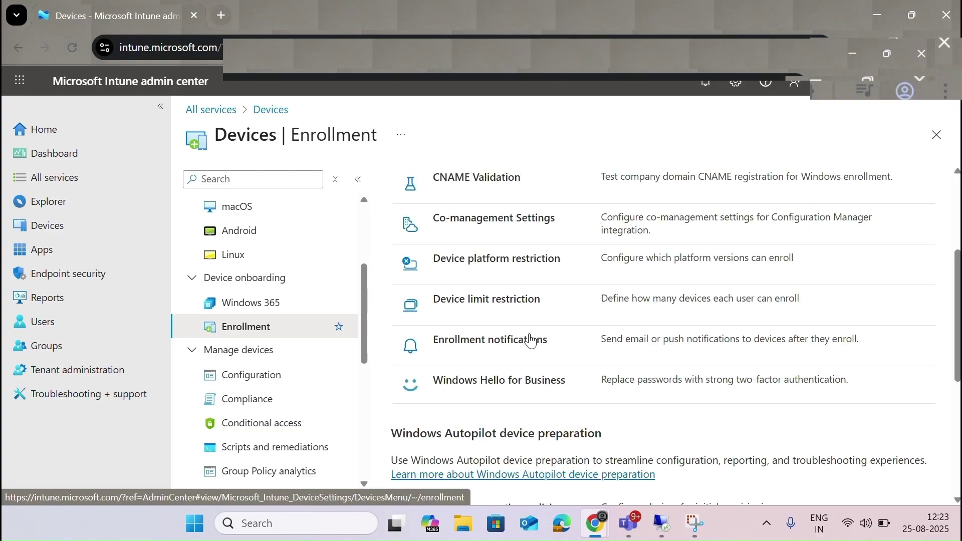
scroll(531, 341, up, 2)
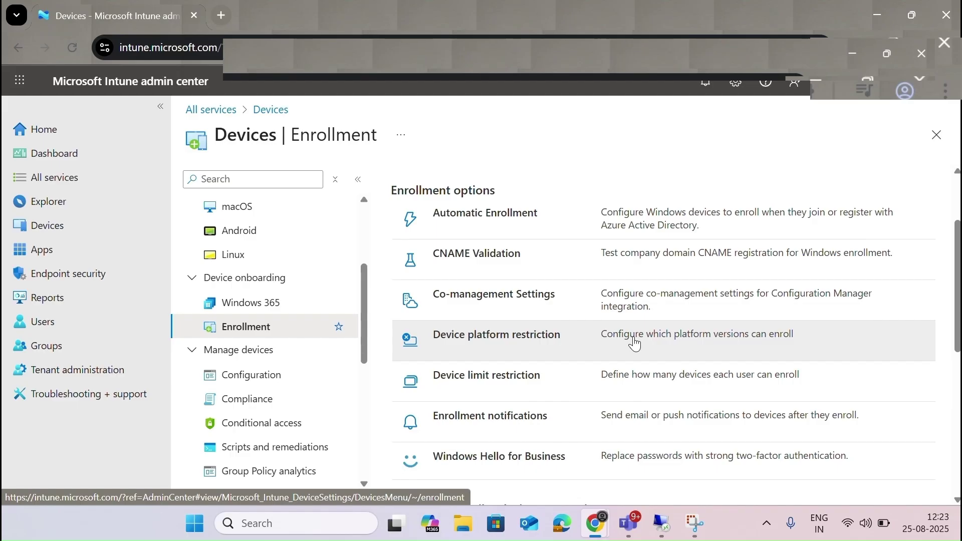
scroll(635, 344, down, 3)
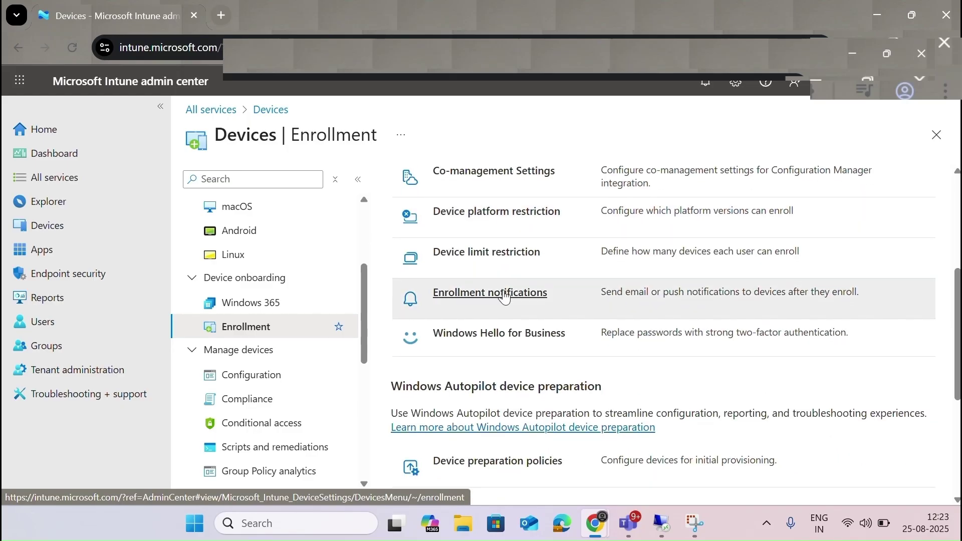
scroll(505, 297, down, 5)
In Enrollment Status Page, start a new profile named 't' and move to its settings
click(484, 446)
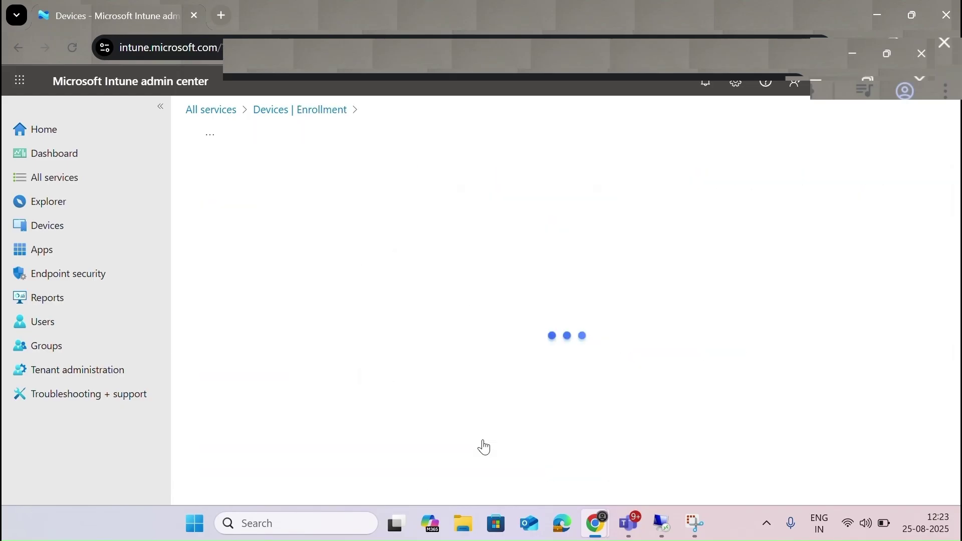
click(204, 200)
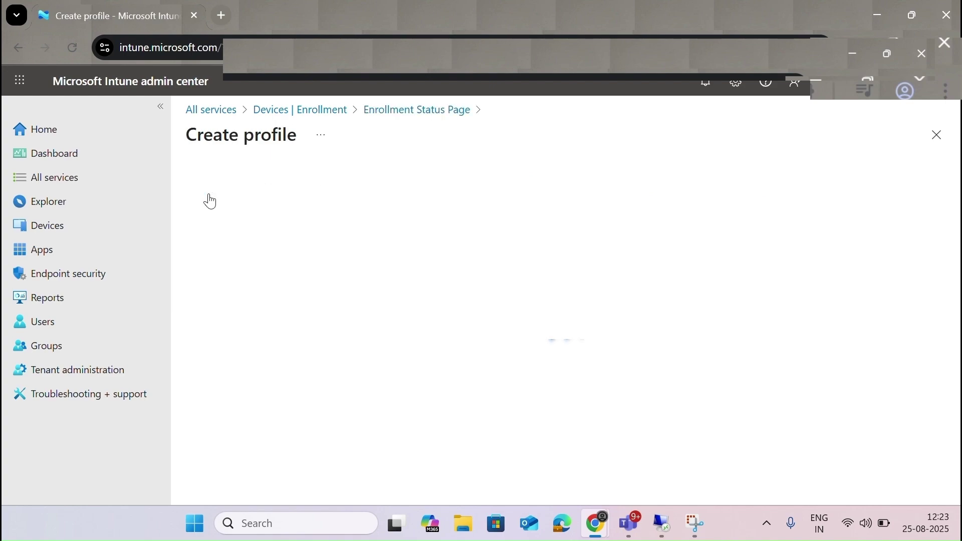
click(437, 233)
text(t)
key(Tab)
click(294, 482)
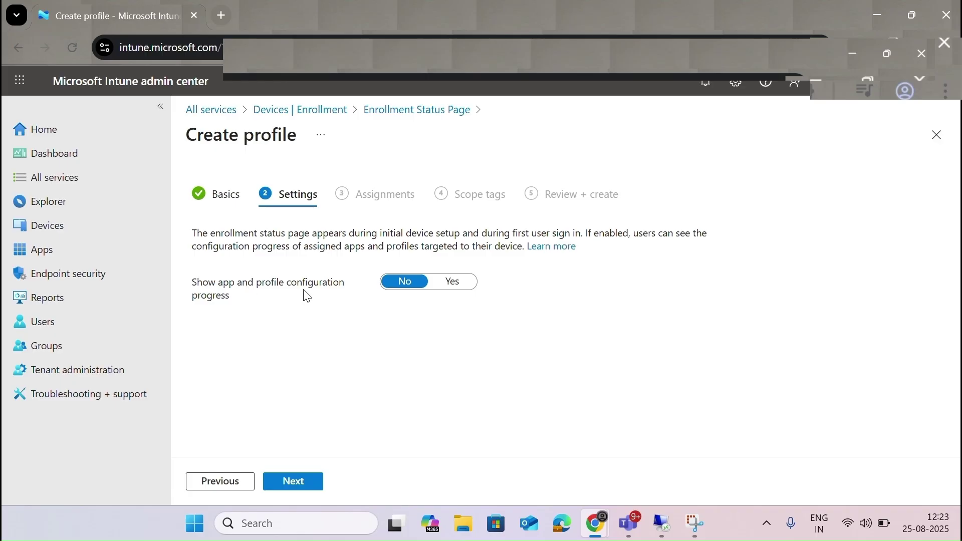
Set showing app and profile configuration progress to Yes, then discard the unsaved profile
click(454, 282)
scroll(534, 353, down, 2)
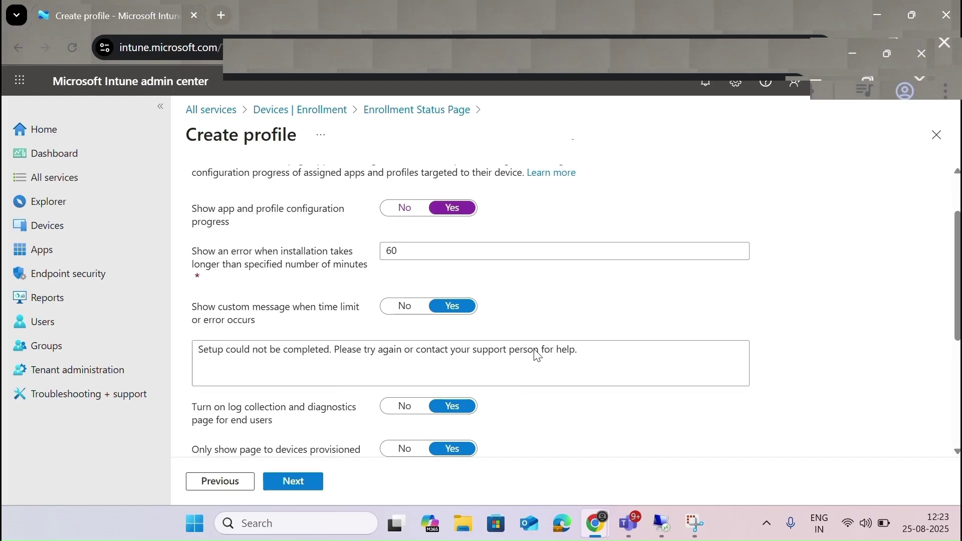
scroll(383, 280, down, 1)
scroll(383, 277, up, 3)
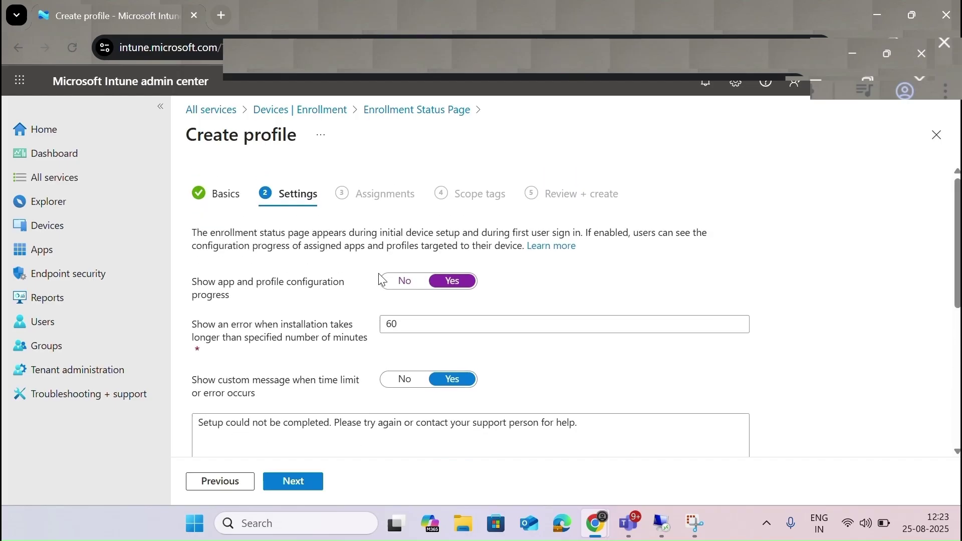
scroll(799, 335, down, 6)
scroll(799, 335, up, 1)
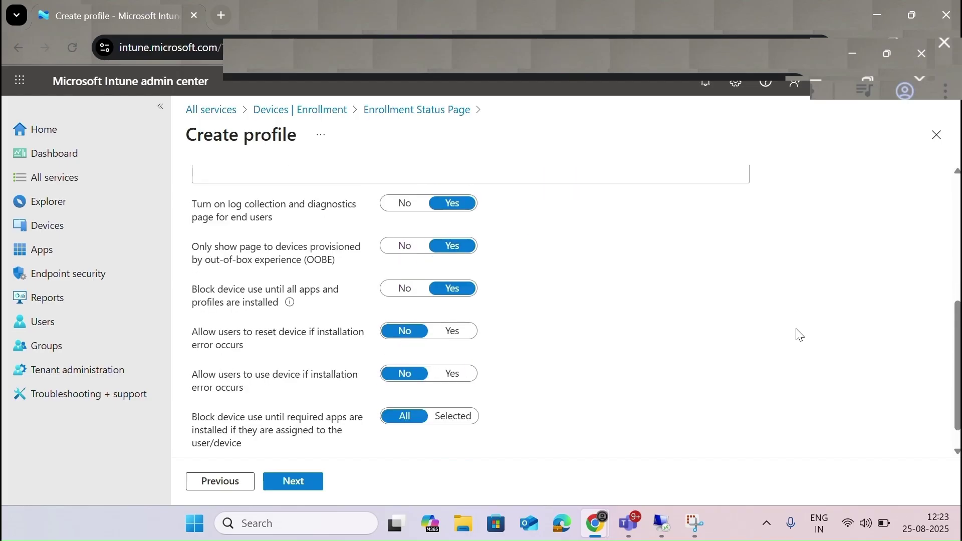
click(937, 134)
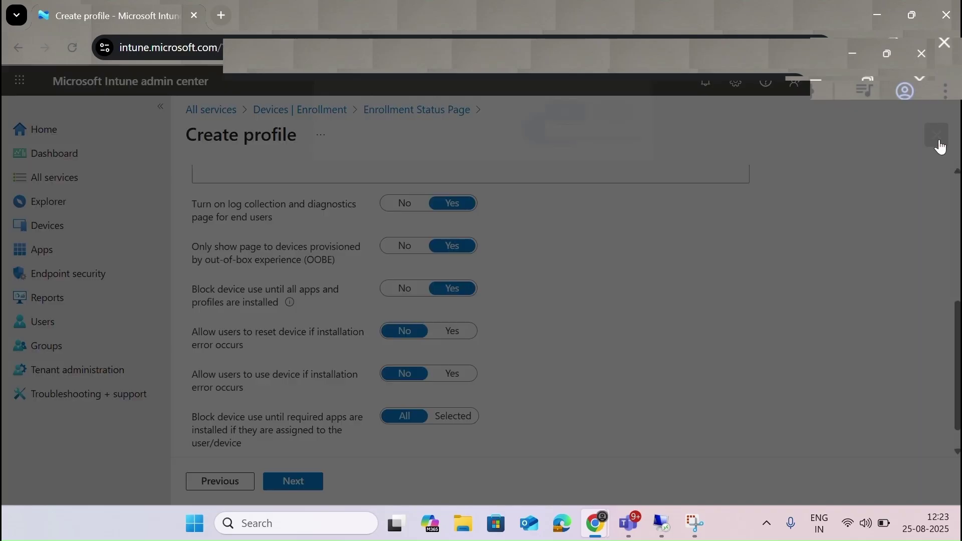
click(552, 143)
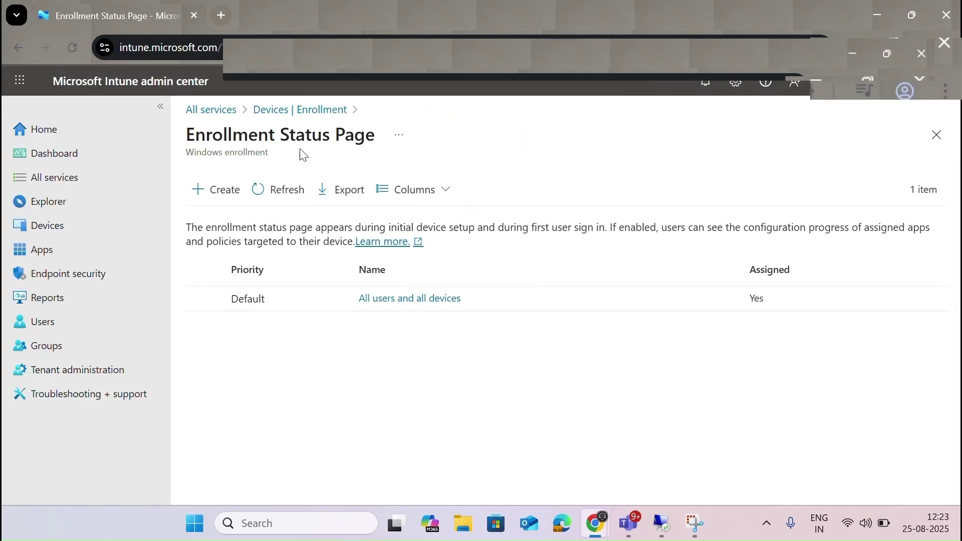
Download the Intune Connector for Active Directory installer (ODJConnectorBootstrapper.exe, 7.3 MB) and return to Devices | Enrollment
click(289, 112)
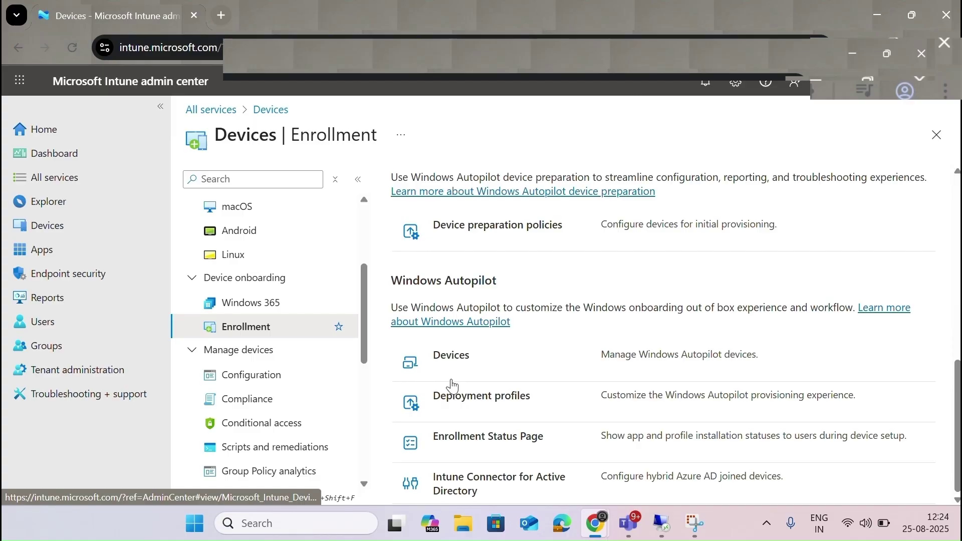
click(453, 496)
click(213, 190)
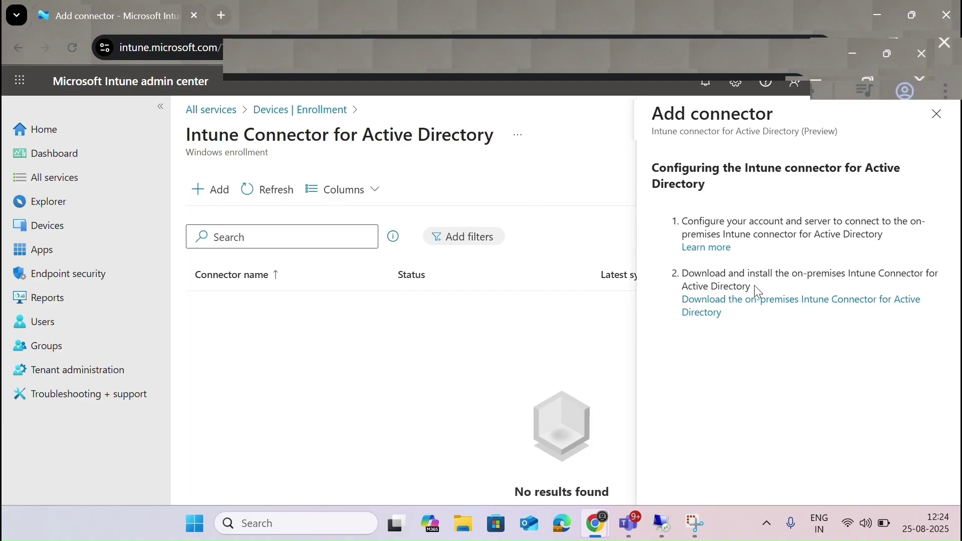
click(756, 298)
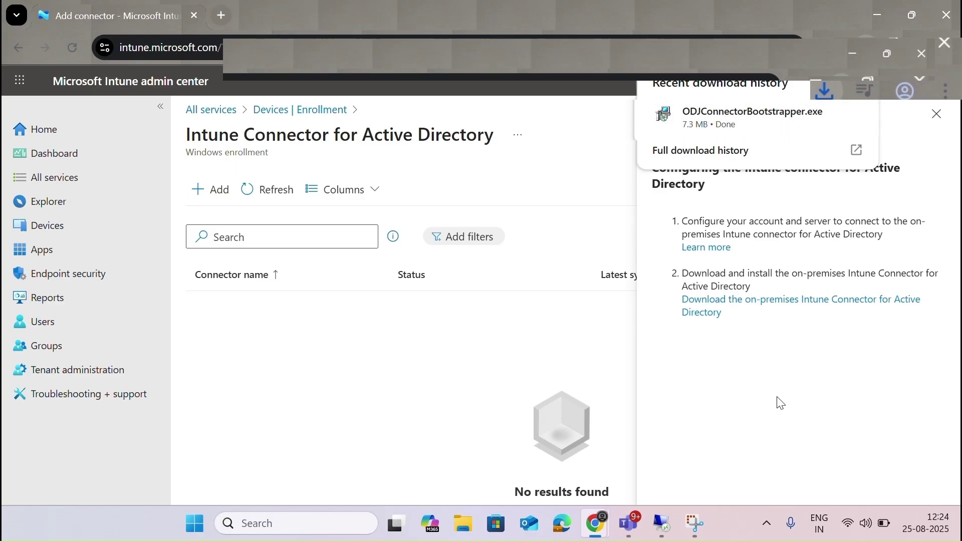
click(937, 114)
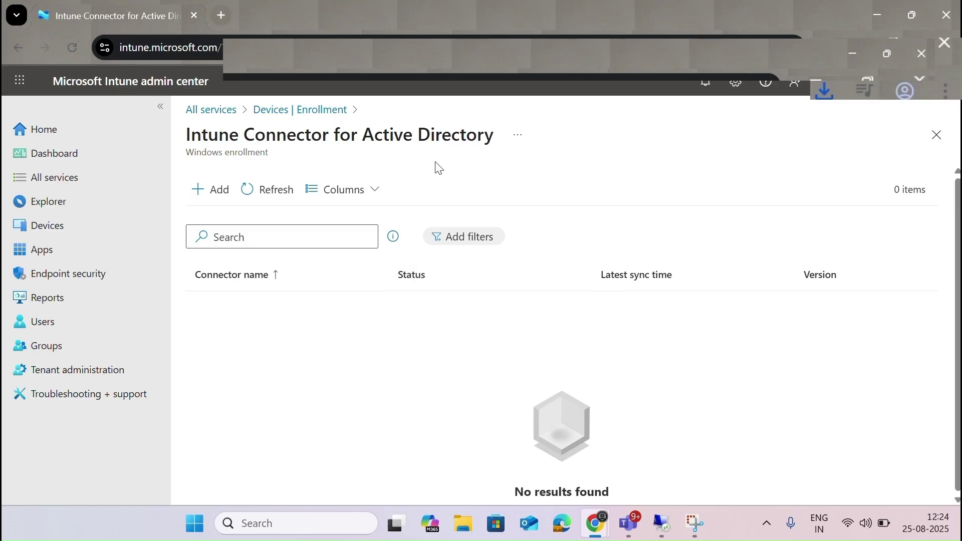
click(299, 112)
scroll(601, 420, down, 10)
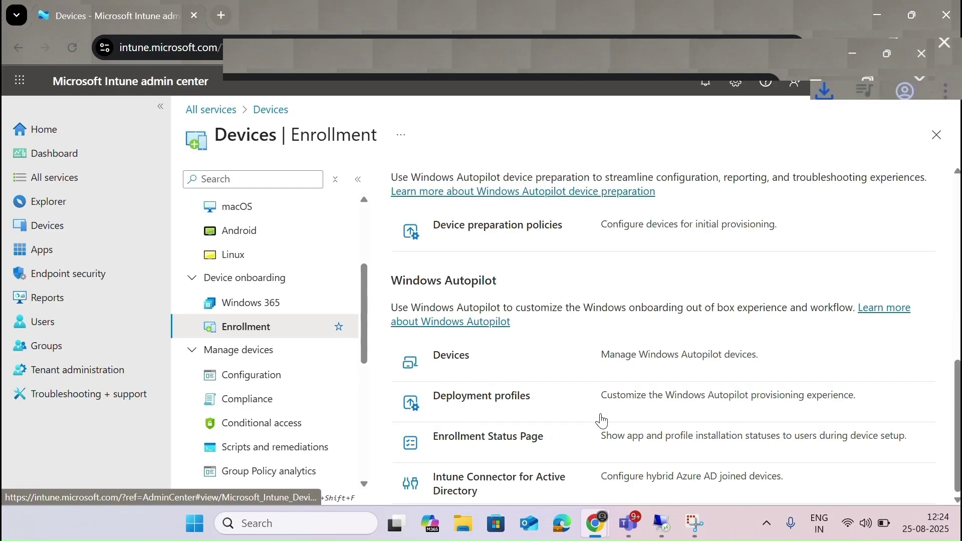
Switch to Apple enrollment and review the Apple MDM Push Certificate setup without changes
scroll(601, 420, down, 10)
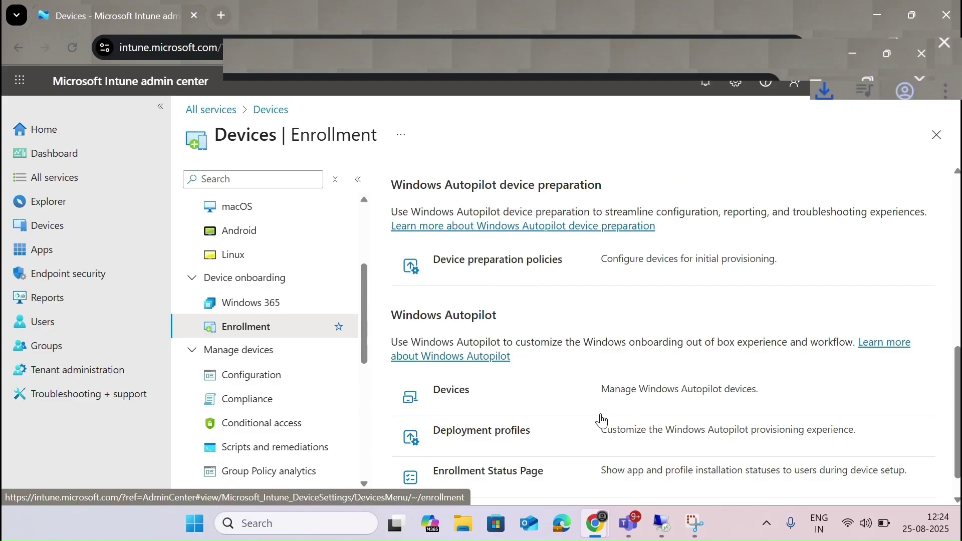
scroll(601, 420, up, 10)
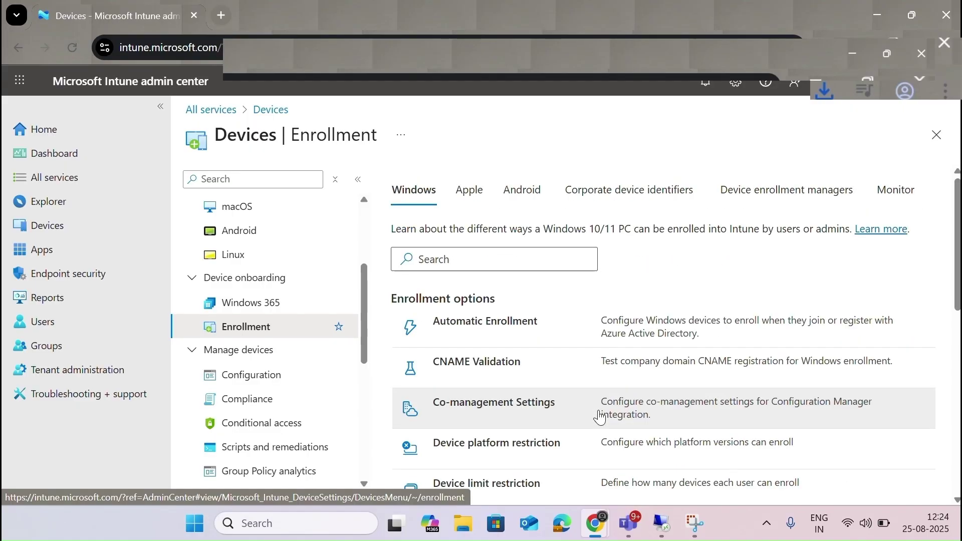
click(469, 200)
scroll(539, 368, down, 3)
scroll(539, 368, up, 3)
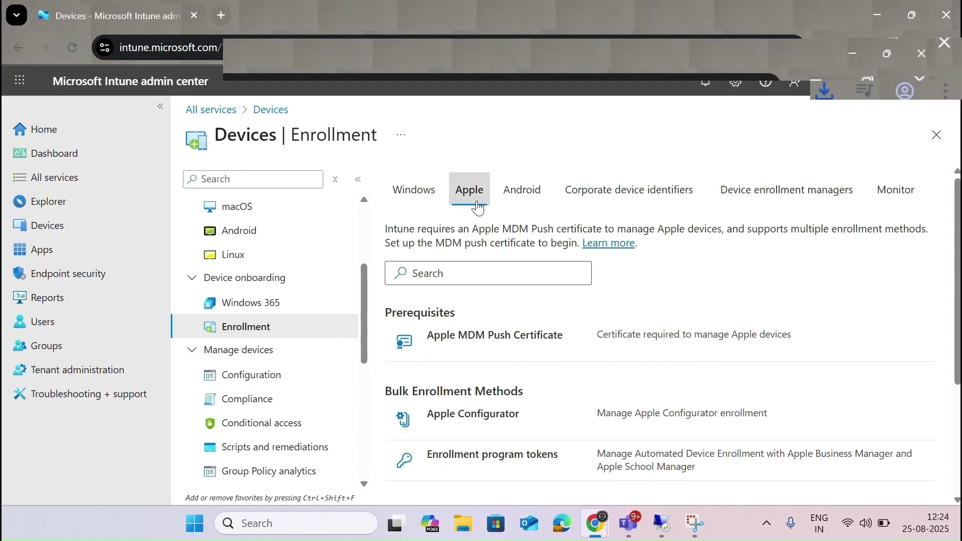
click(494, 336)
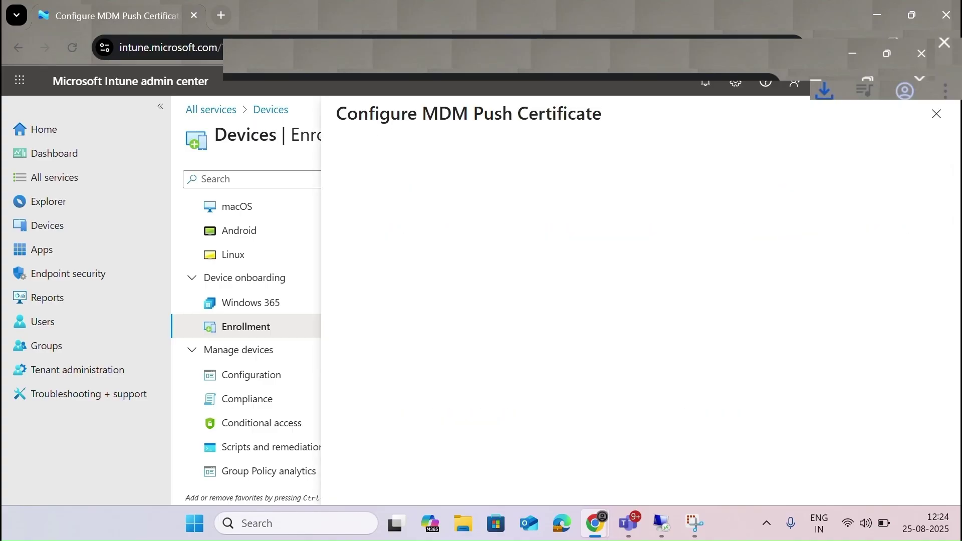
scroll(548, 423, down, 3)
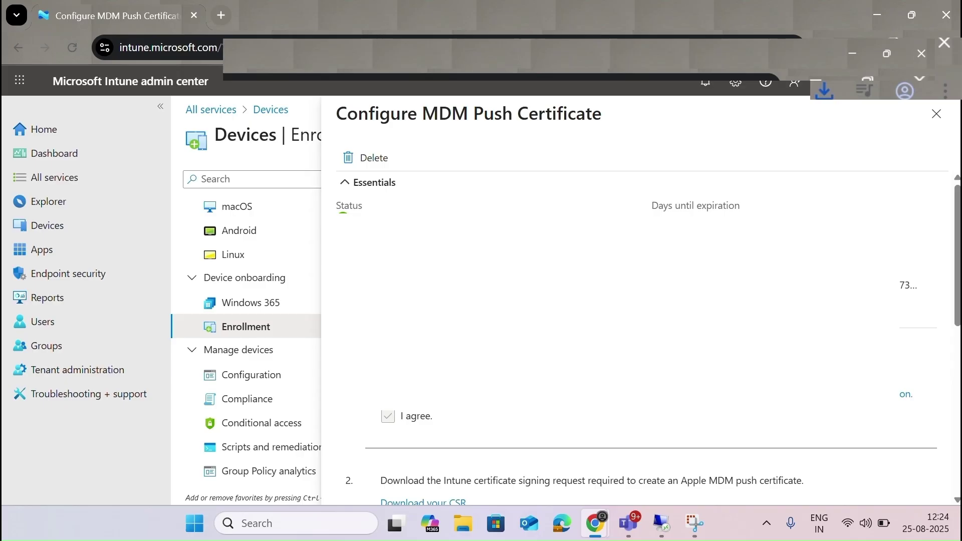
click(936, 114)
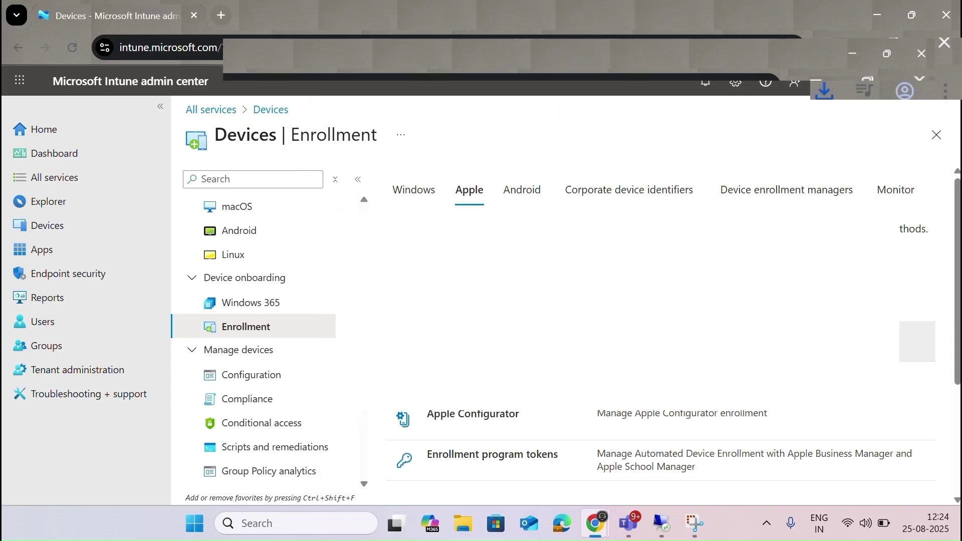
scroll(652, 325, down, 3)
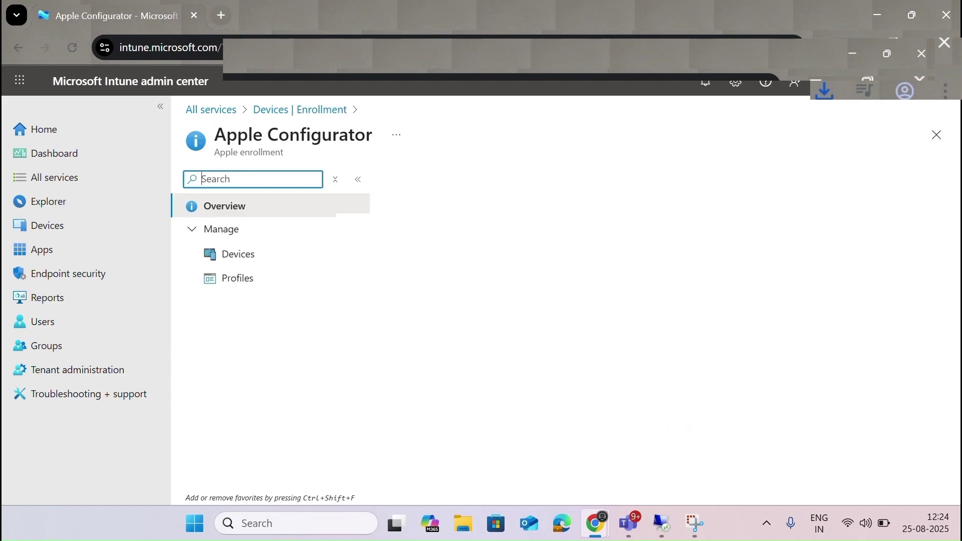
Browse Apple Configurator devices and profiles, preview Add devices, then start a new enrollment profile
click(267, 258)
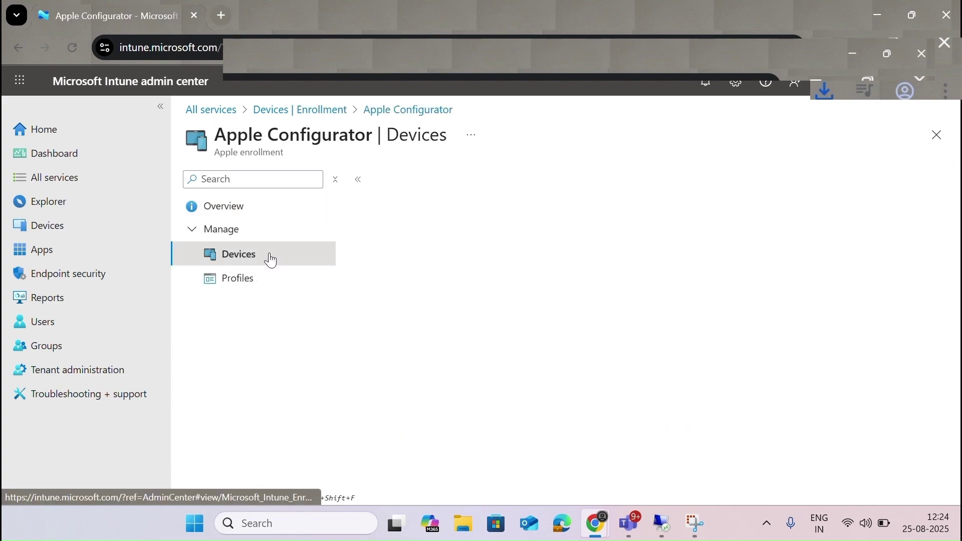
click(240, 291)
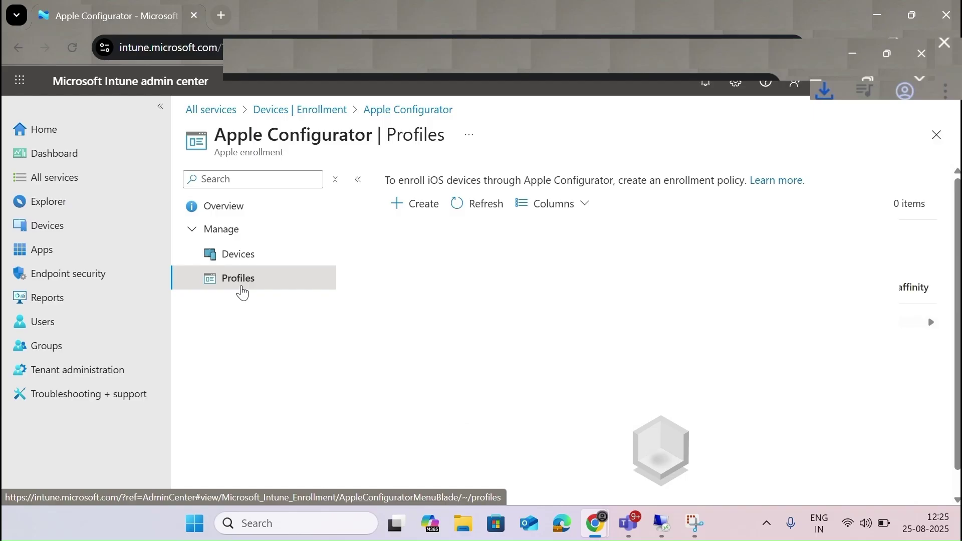
click(273, 258)
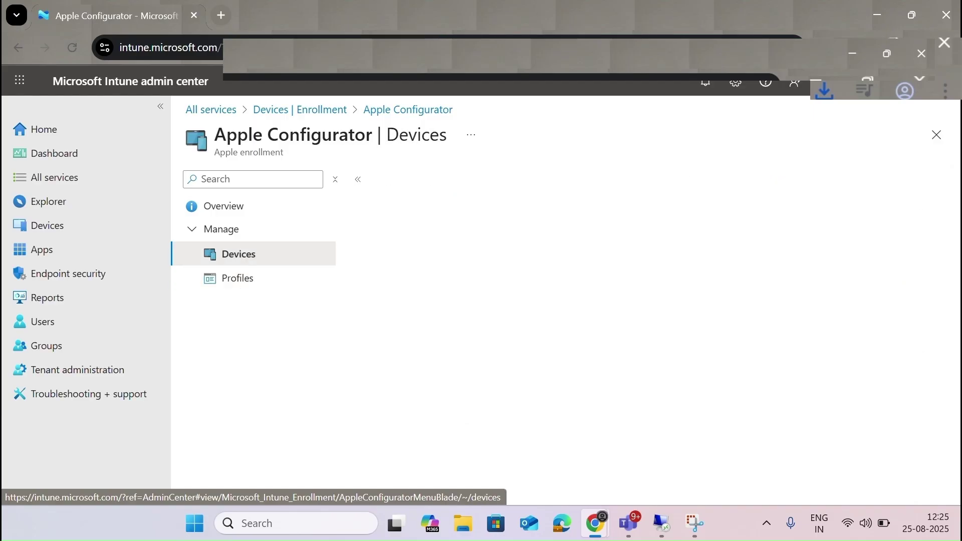
click(409, 203)
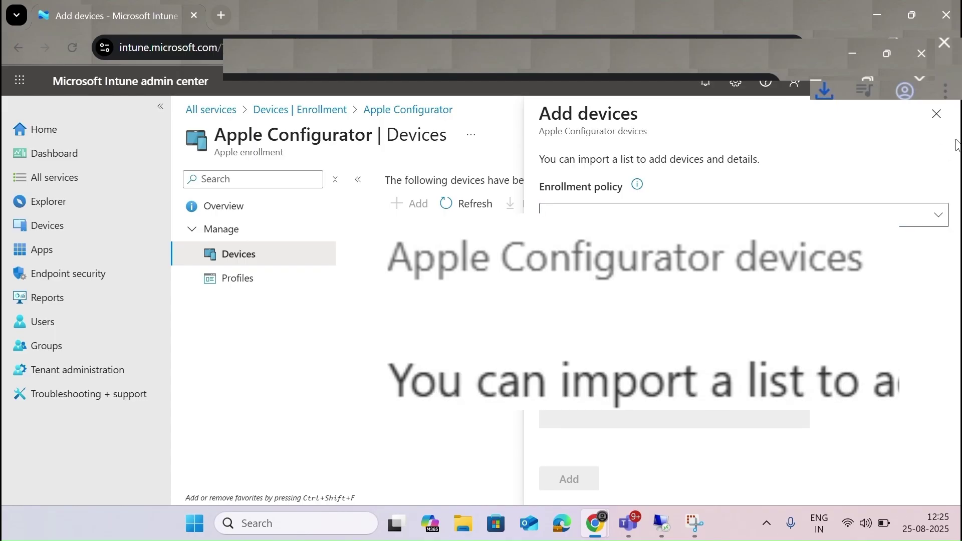
key(Escape)
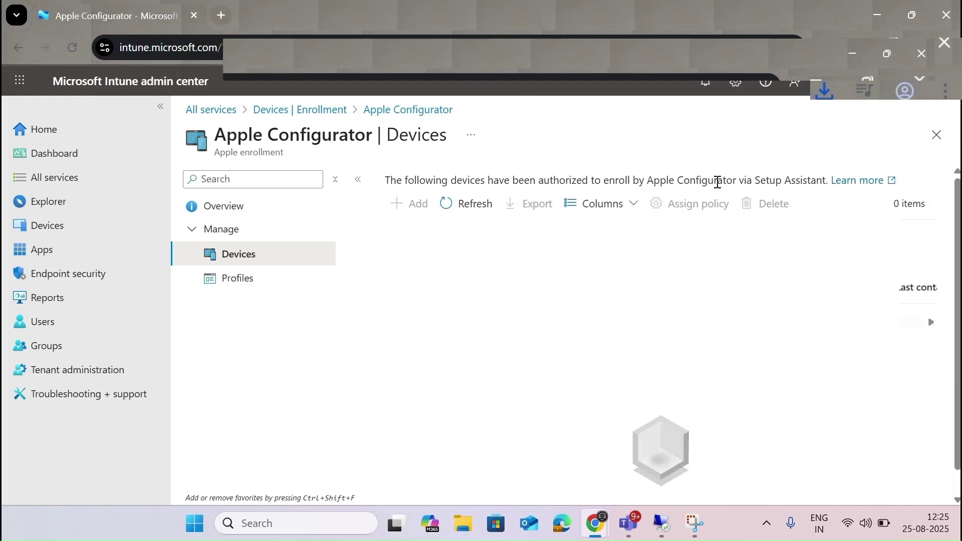
click(275, 282)
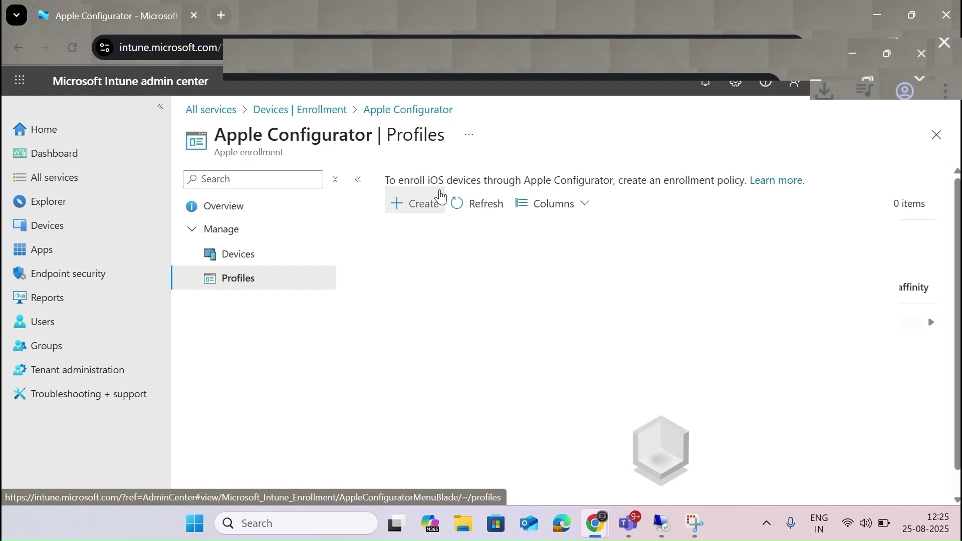
click(436, 204)
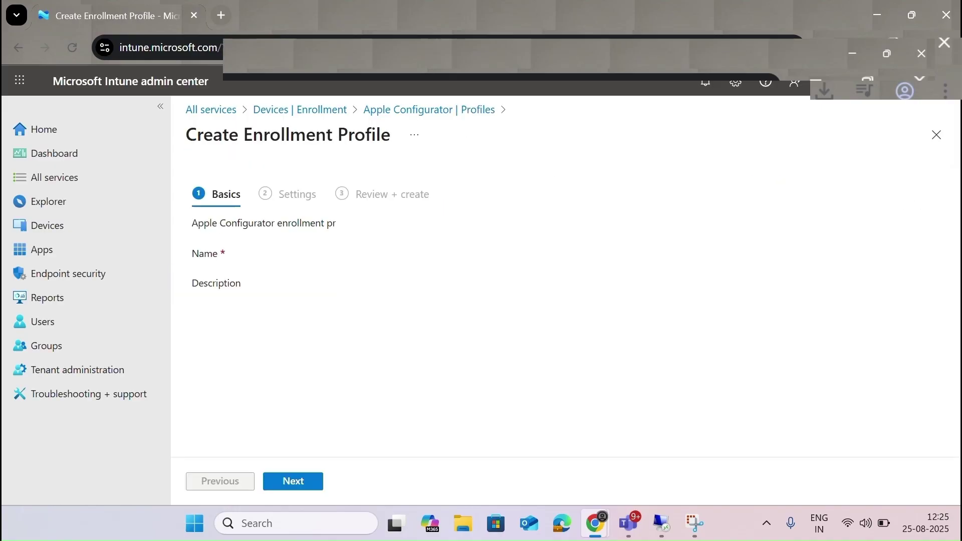
Try the user affinity and Setup Assistant authentication options, settling on Enroll without user affinity
click(291, 481)
click(407, 226)
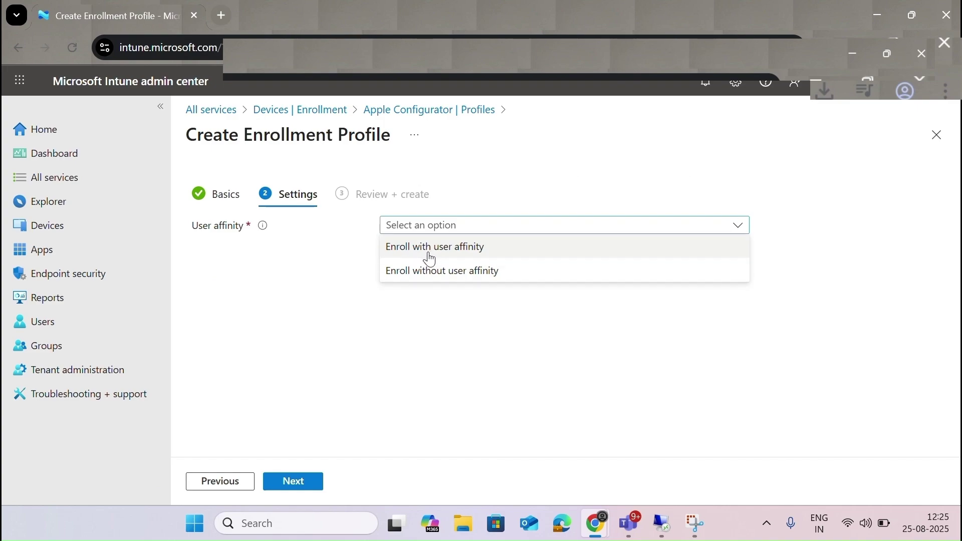
click(427, 257)
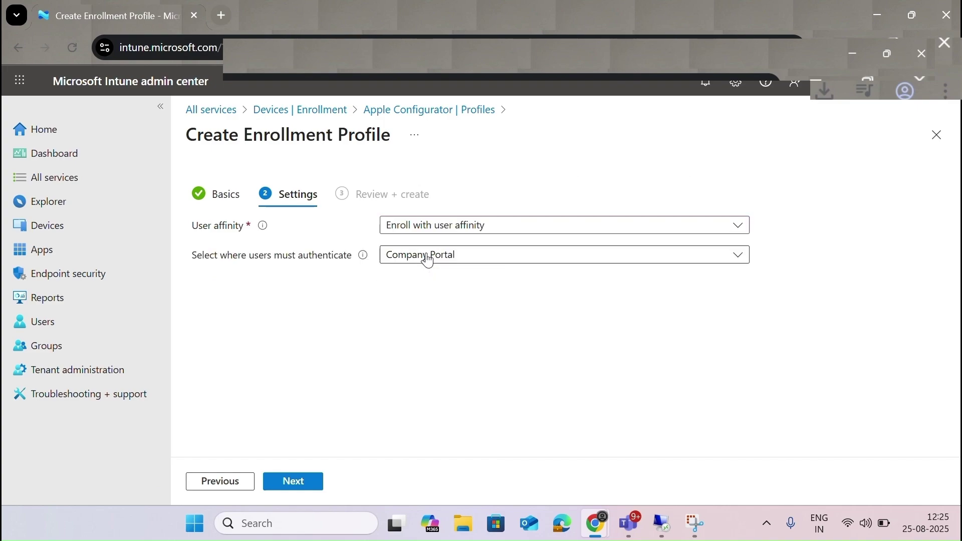
click(428, 258)
click(428, 258)
click(431, 256)
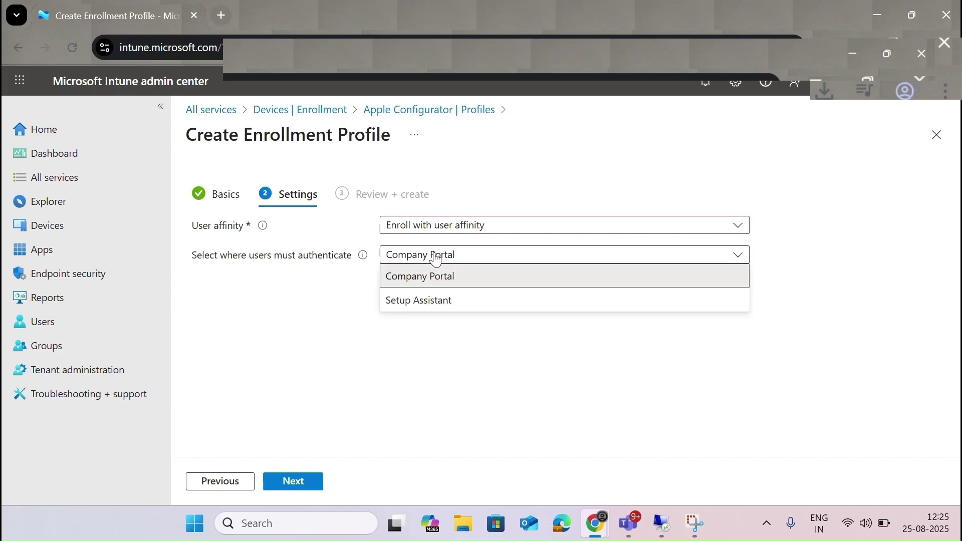
click(422, 304)
click(429, 301)
click(431, 299)
click(428, 257)
click(454, 253)
click(462, 229)
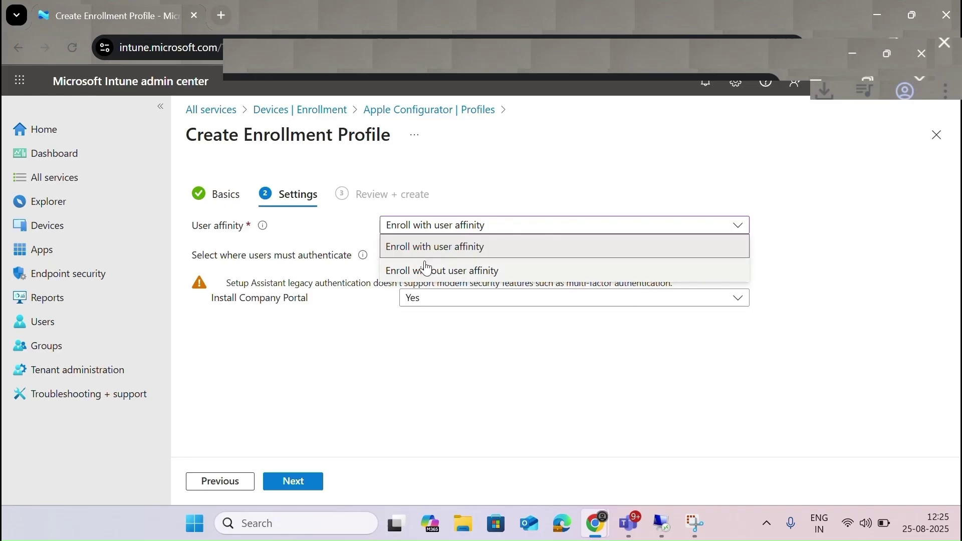
click(426, 269)
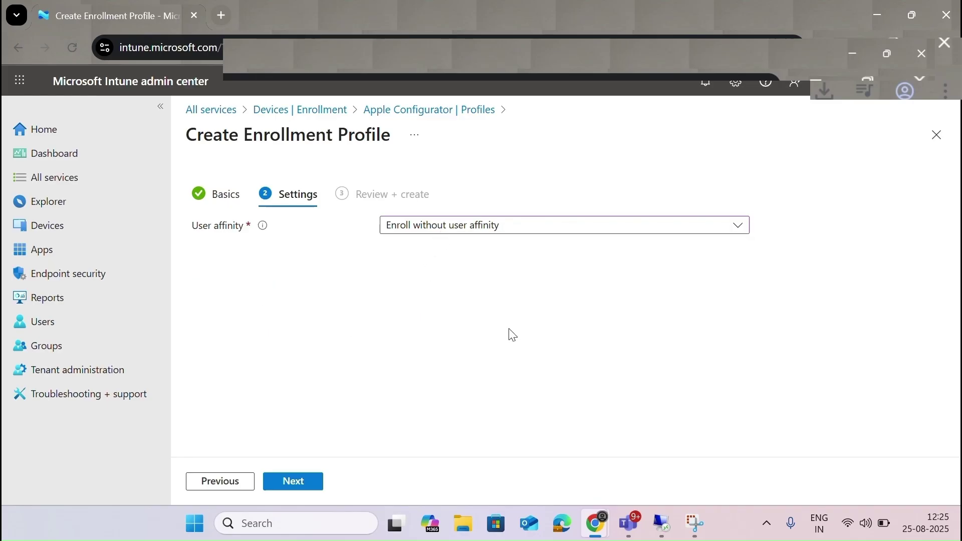
Discard the unsaved Apple Configurator profile and return to Devices | Enrollment
click(936, 135)
click(550, 142)
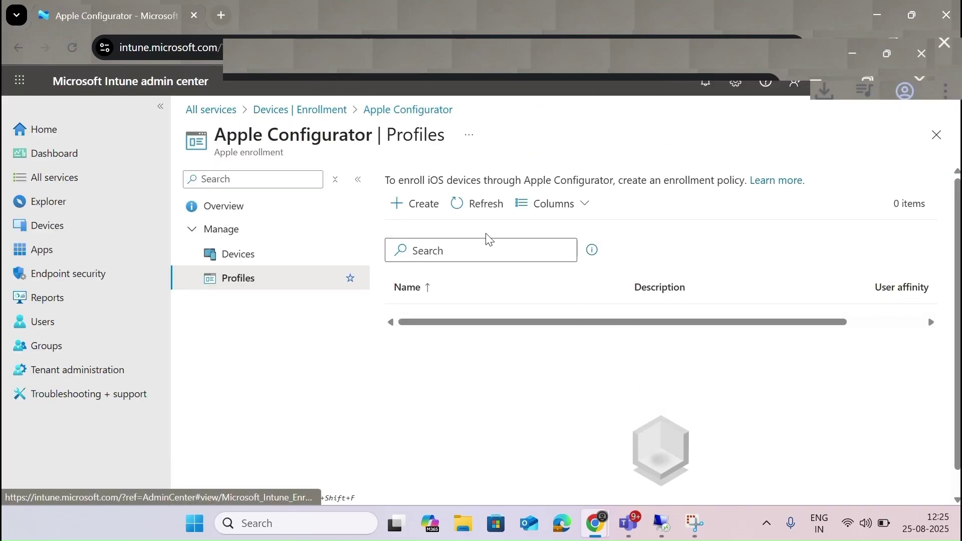
click(342, 111)
Review the Add enrollment program token form from the empty tokens list, closing it unsaved
scroll(576, 395, down, 3)
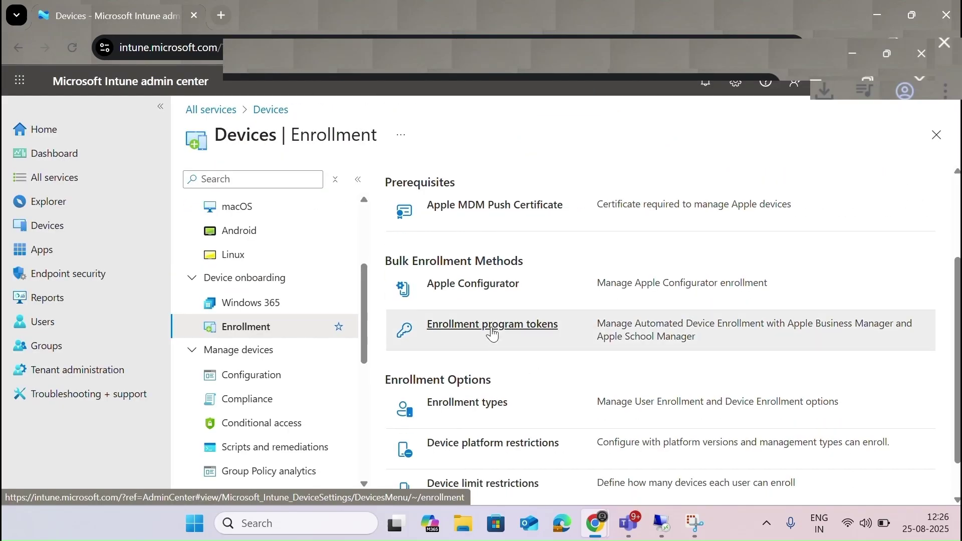
click(492, 333)
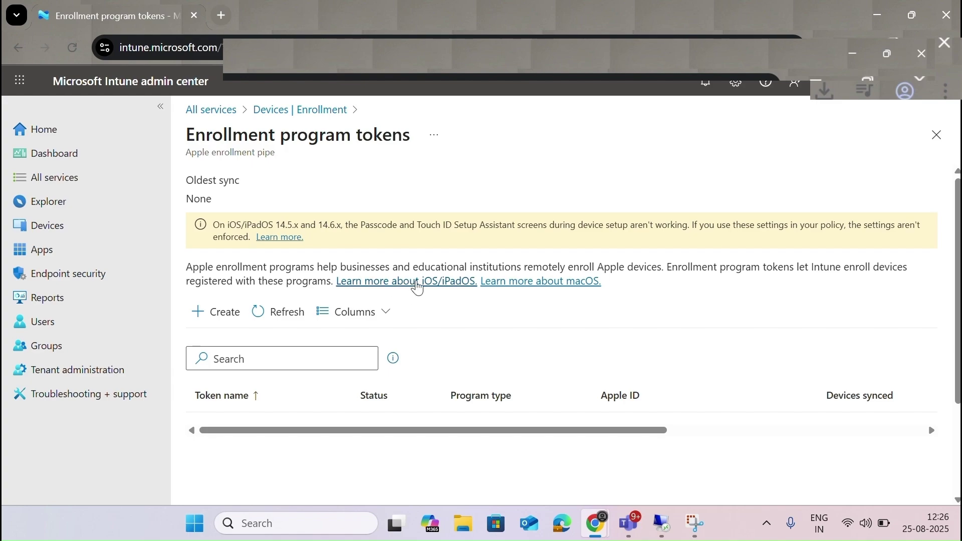
click(232, 313)
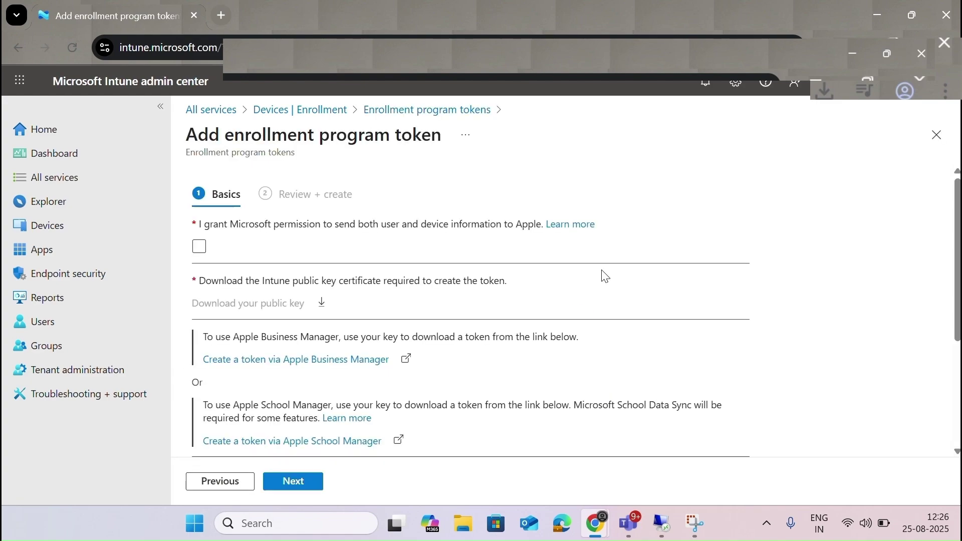
scroll(412, 313, down, 2)
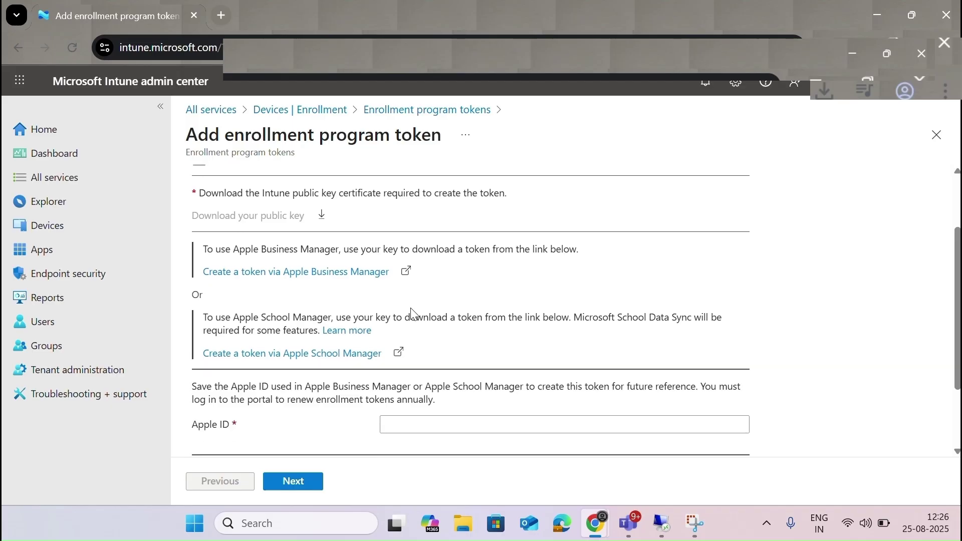
scroll(412, 313, down, 2)
scroll(410, 308, up, 4)
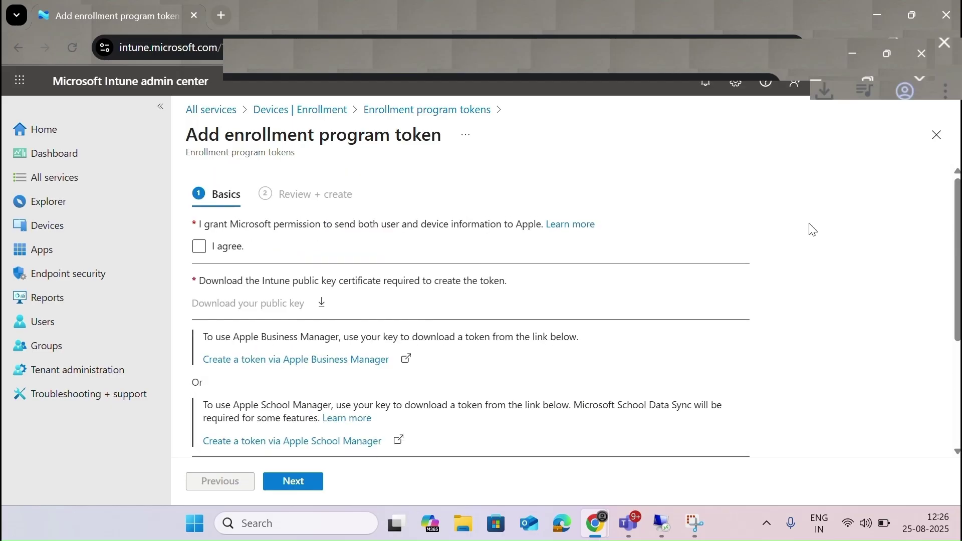
click(937, 135)
click(303, 111)
scroll(616, 391, down, 2)
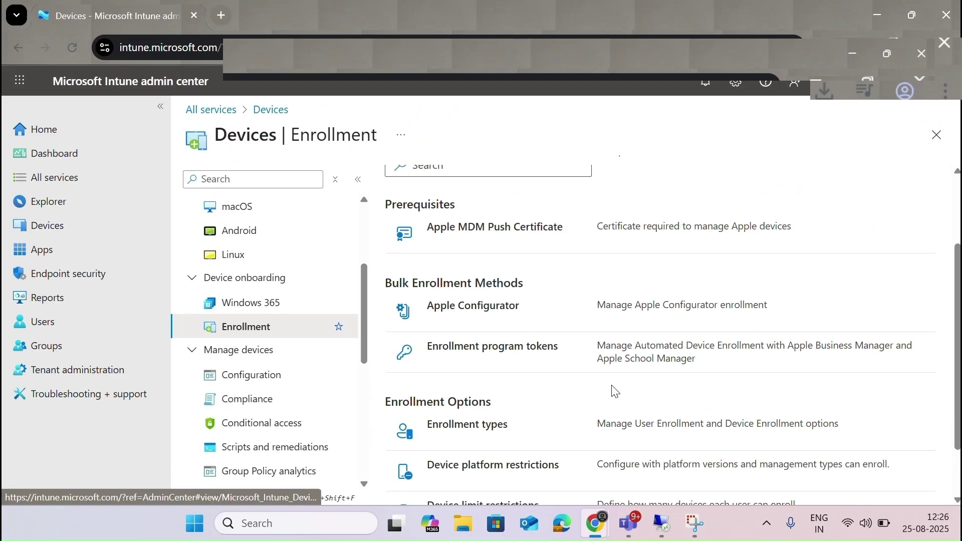
scroll(614, 391, down, 1)
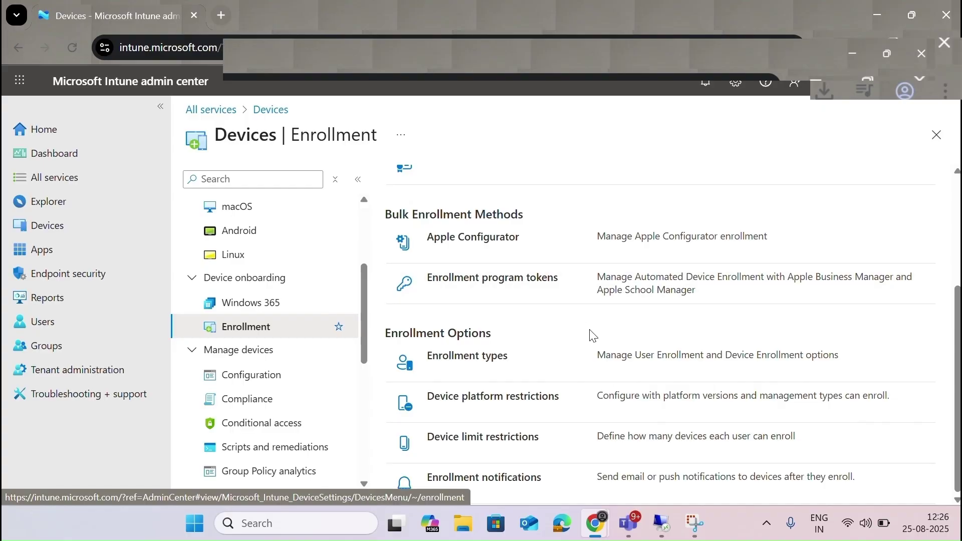
click(455, 357)
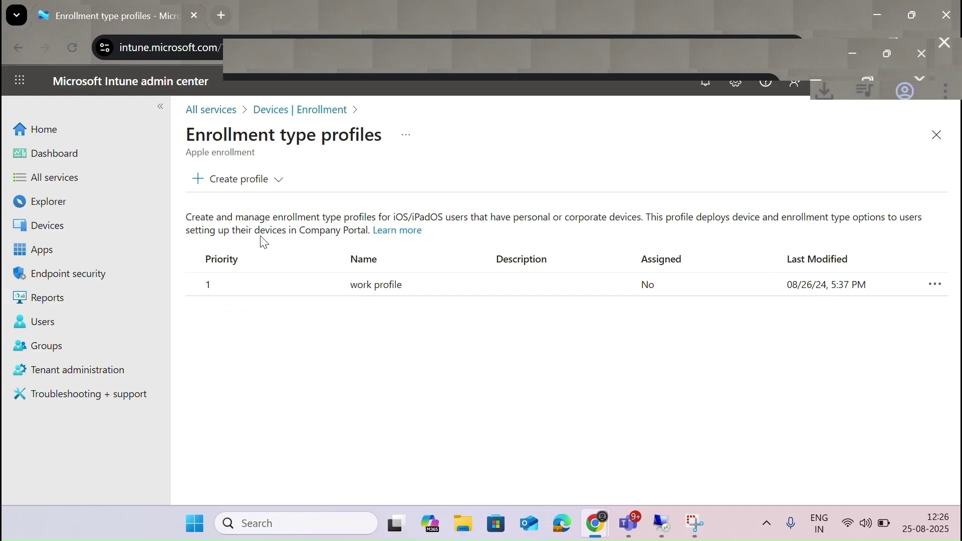
click(276, 181)
click(265, 203)
click(472, 221)
text(test)
click(396, 341)
click(288, 484)
click(468, 316)
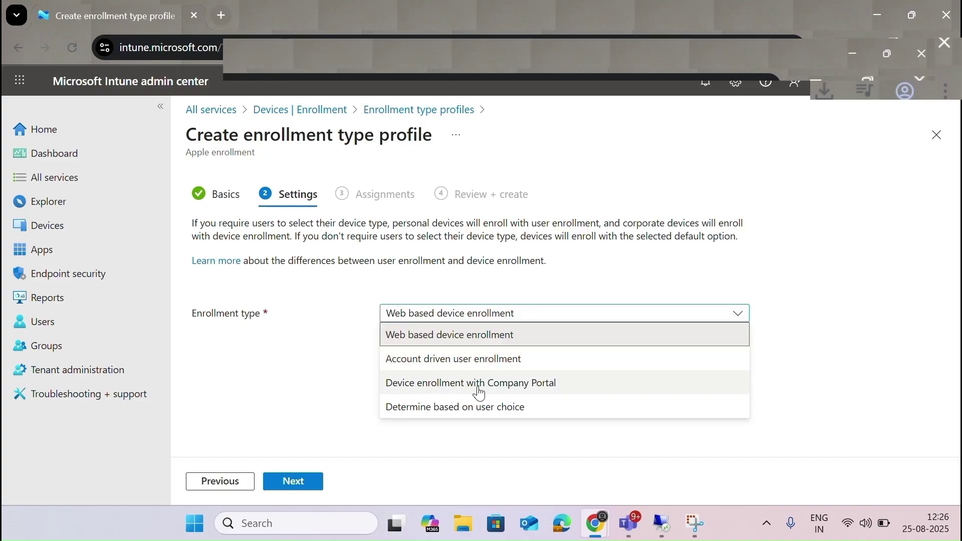
click(483, 420)
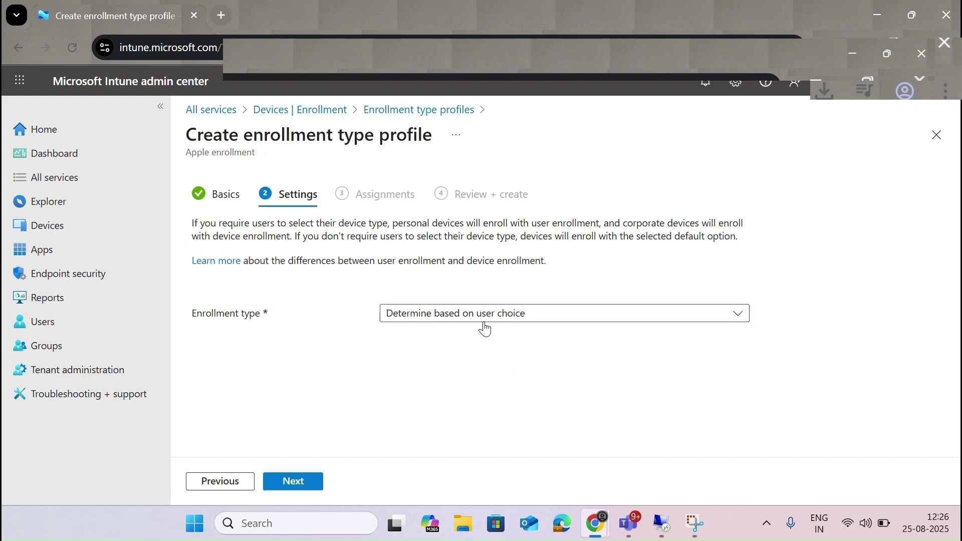
click(485, 326)
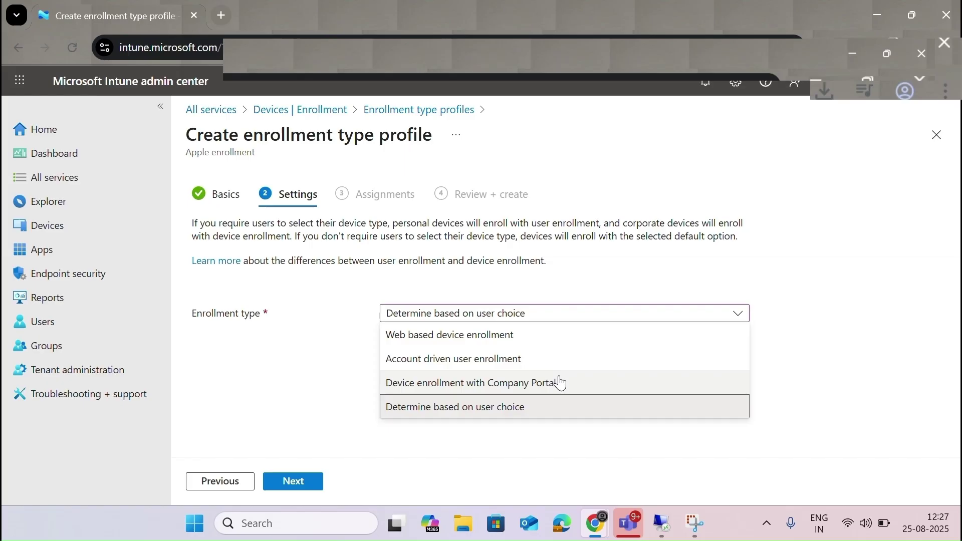
click(490, 335)
click(304, 487)
scroll(636, 286, down, 2)
scroll(629, 225, up, 2)
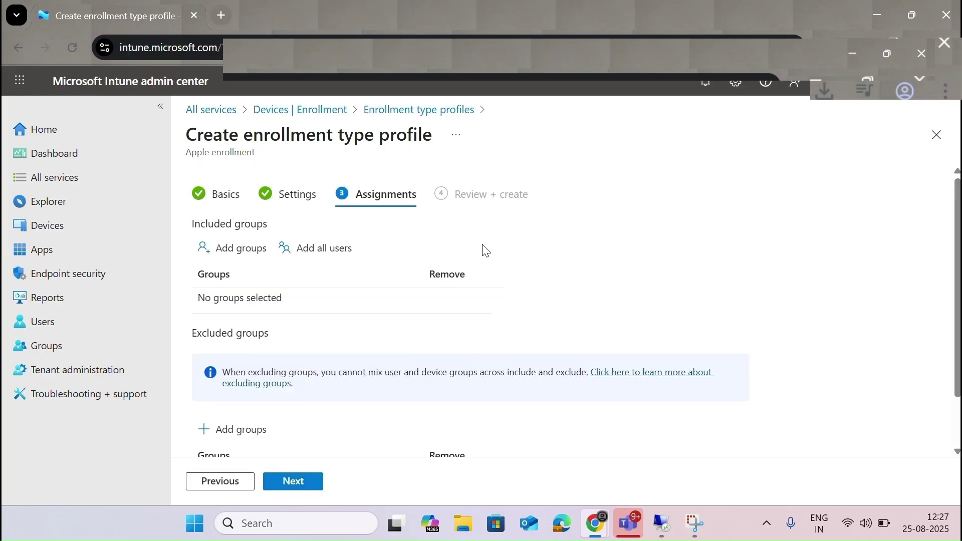
click(296, 194)
click(454, 317)
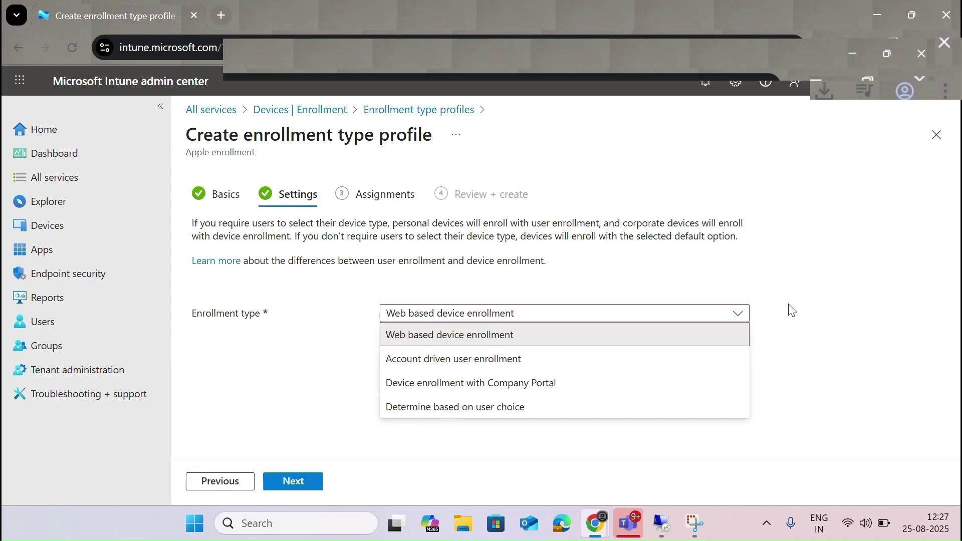
click(936, 134)
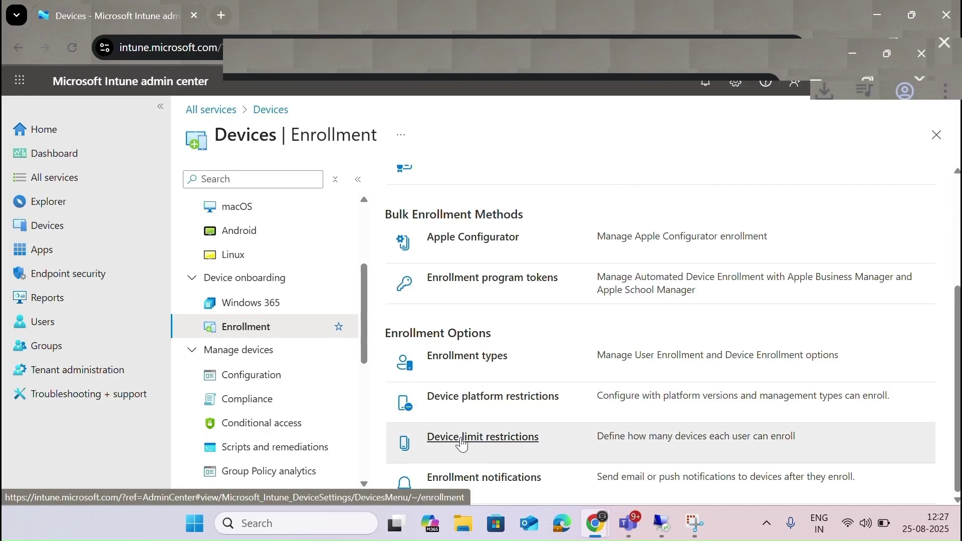
Show the Android enrollment options and close the Managed Google Play details
scroll(502, 452, up, 4)
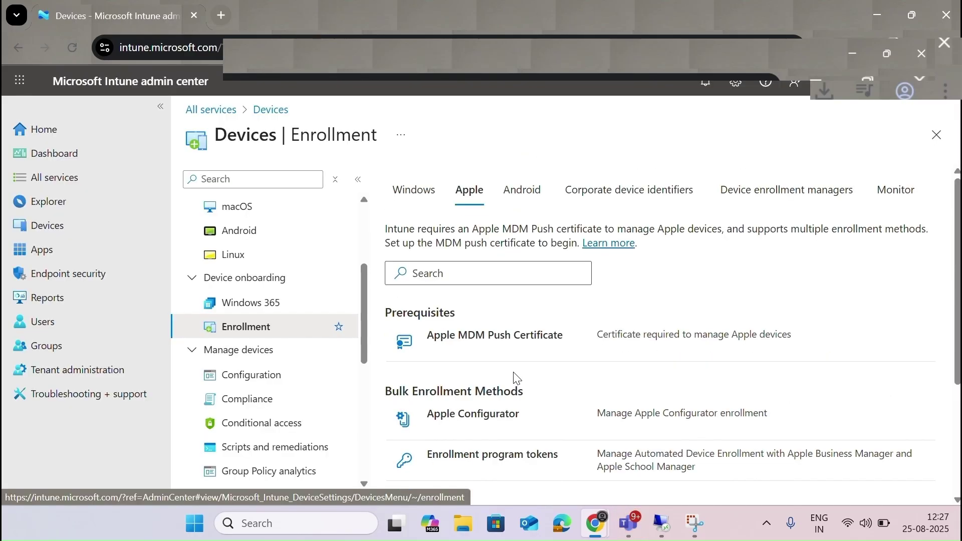
click(522, 190)
scroll(525, 196, down, 3)
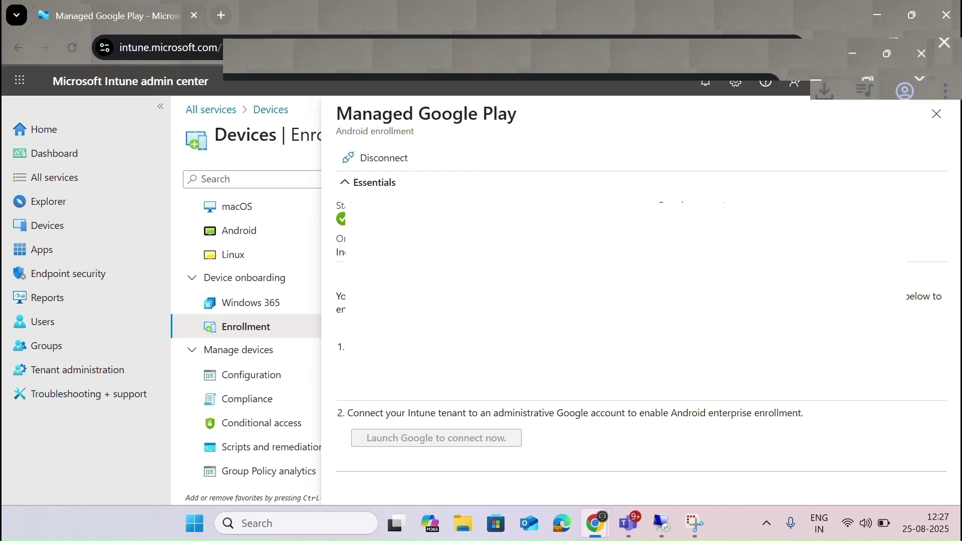
click(934, 120)
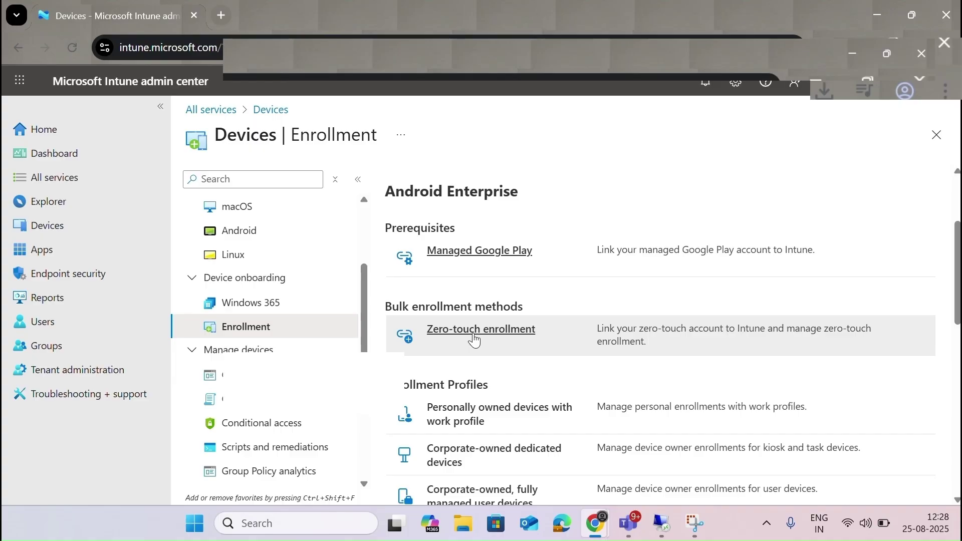
click(476, 340)
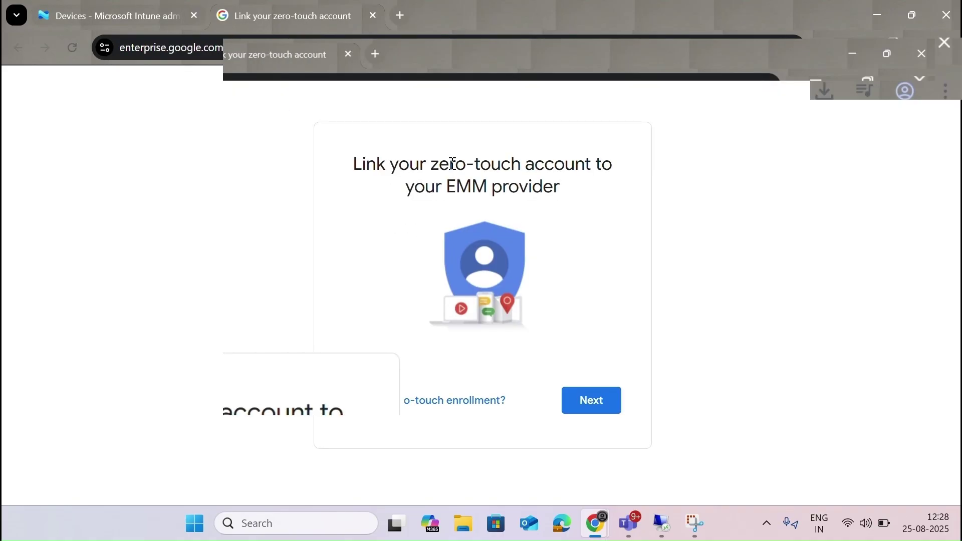
click(587, 407)
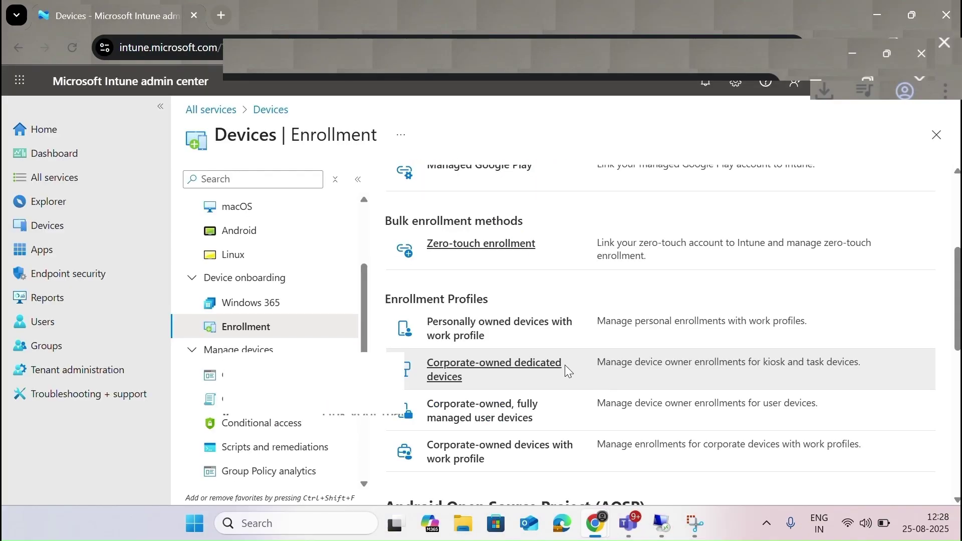
scroll(488, 340, down, 1)
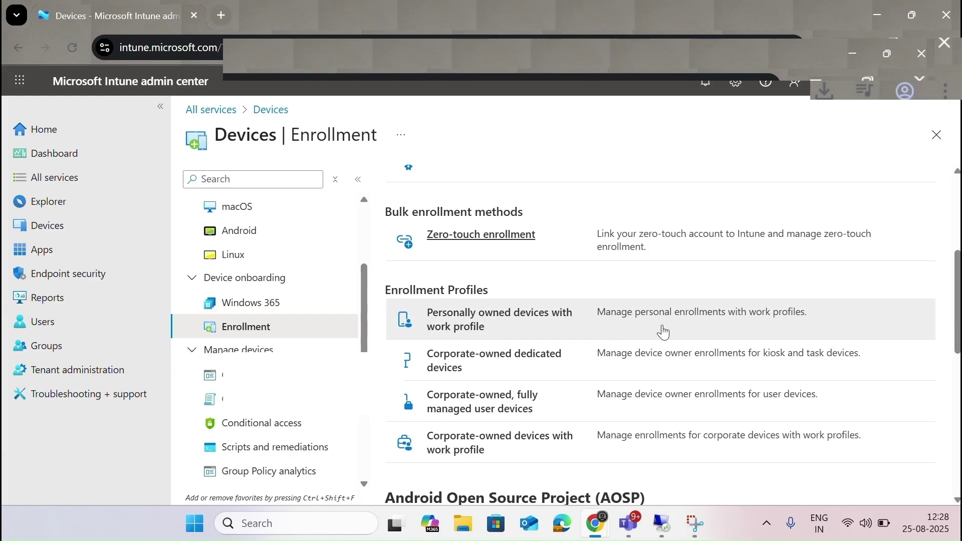
View the personally owned work profile details and return to the Android enrollment page
click(441, 321)
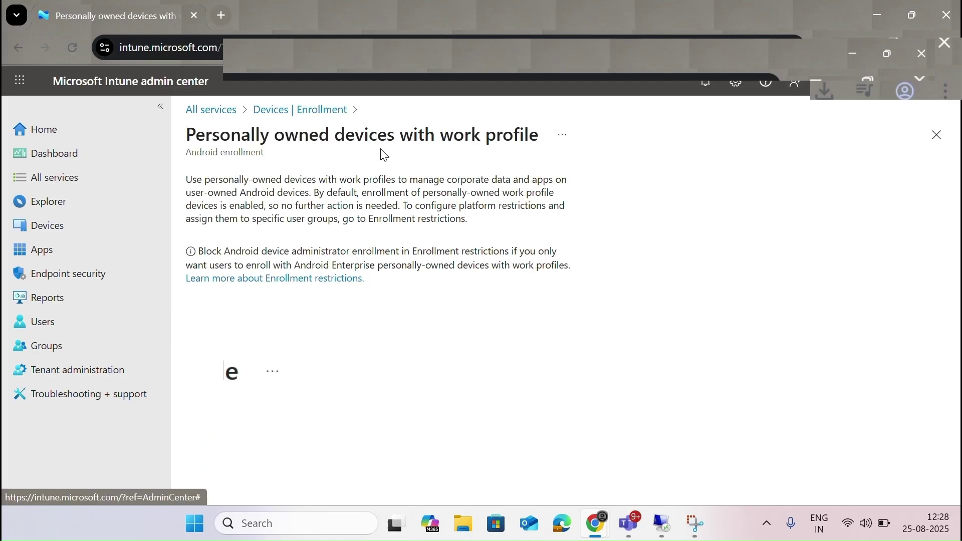
click(321, 109)
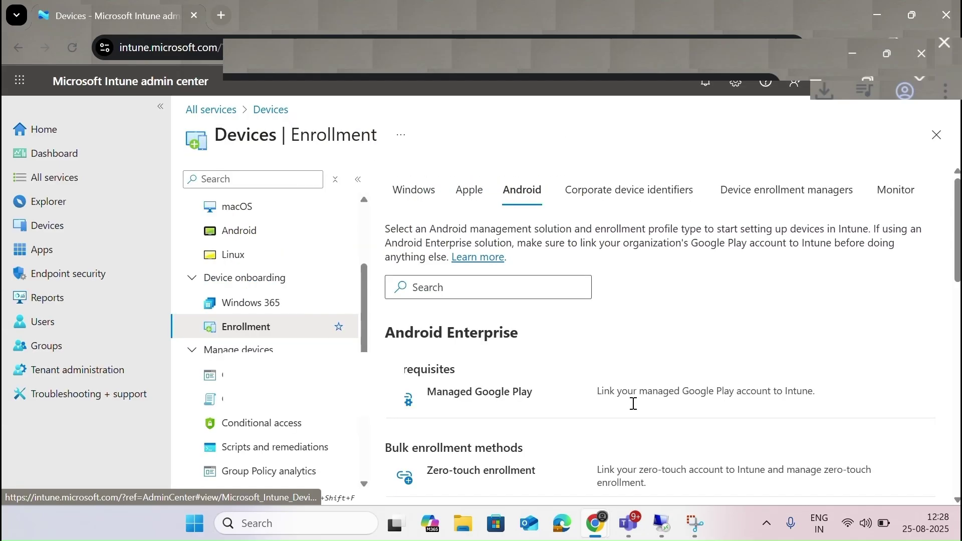
scroll(642, 416, down, 5)
scroll(637, 421, down, 1)
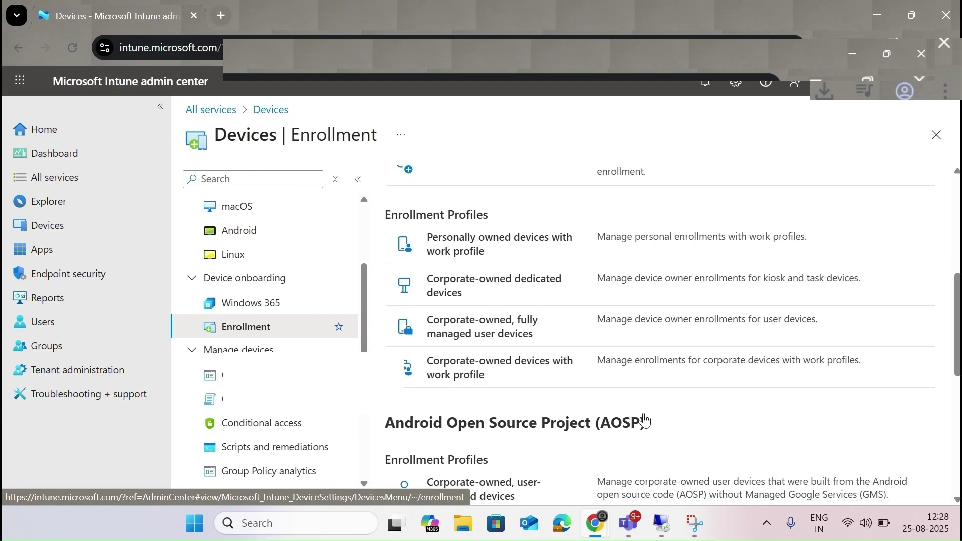
Check the Corporate-owned dedicated devices profiles, then scroll down to the AOSP profiles
click(498, 286)
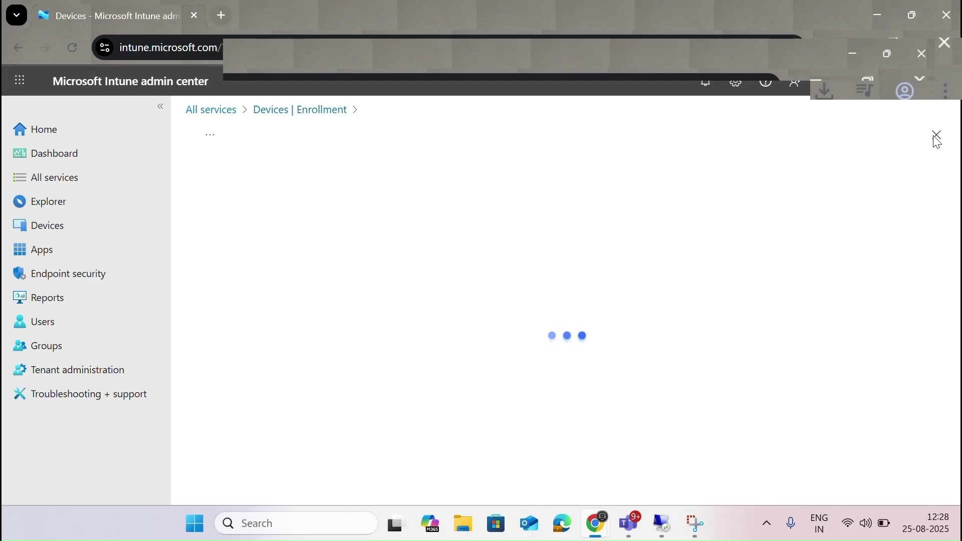
click(321, 109)
scroll(557, 370, down, 3)
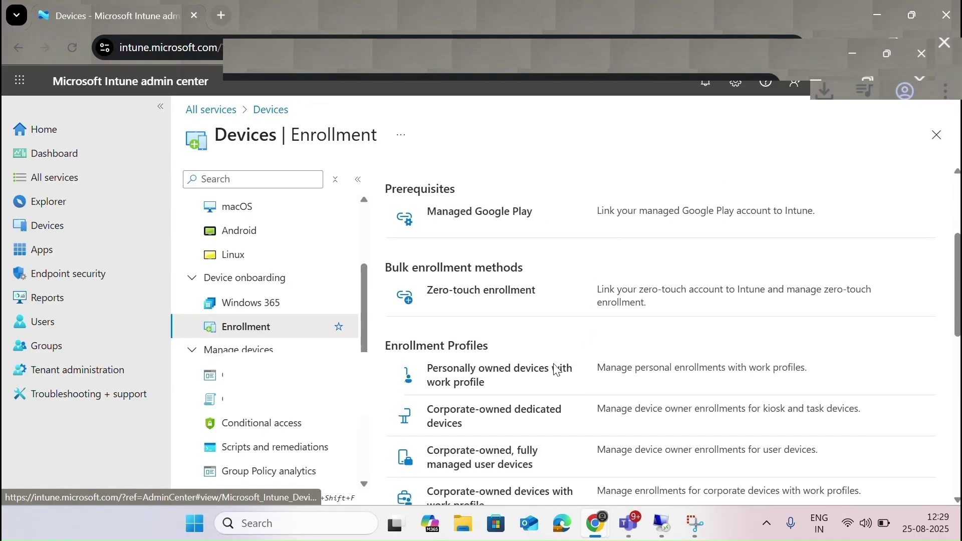
scroll(557, 370, down, 2)
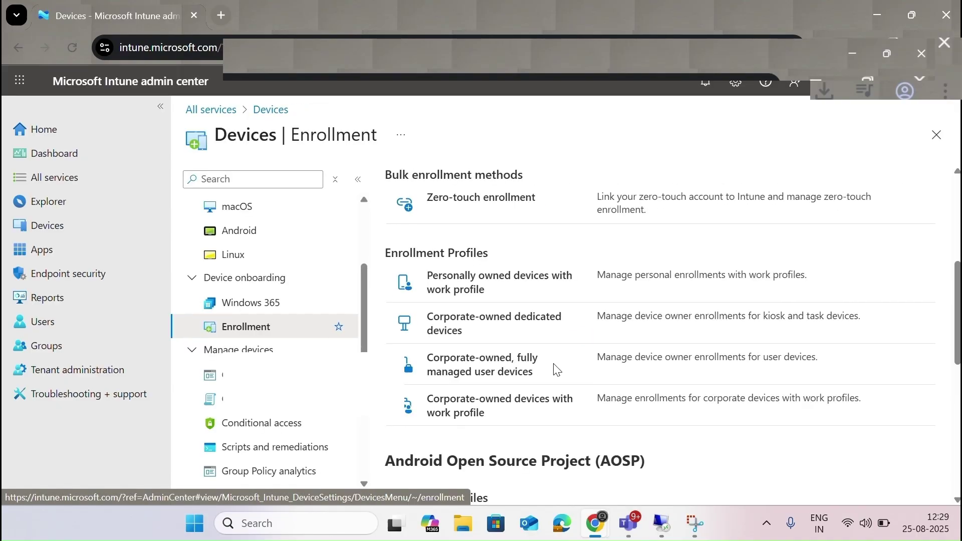
scroll(556, 370, down, 1)
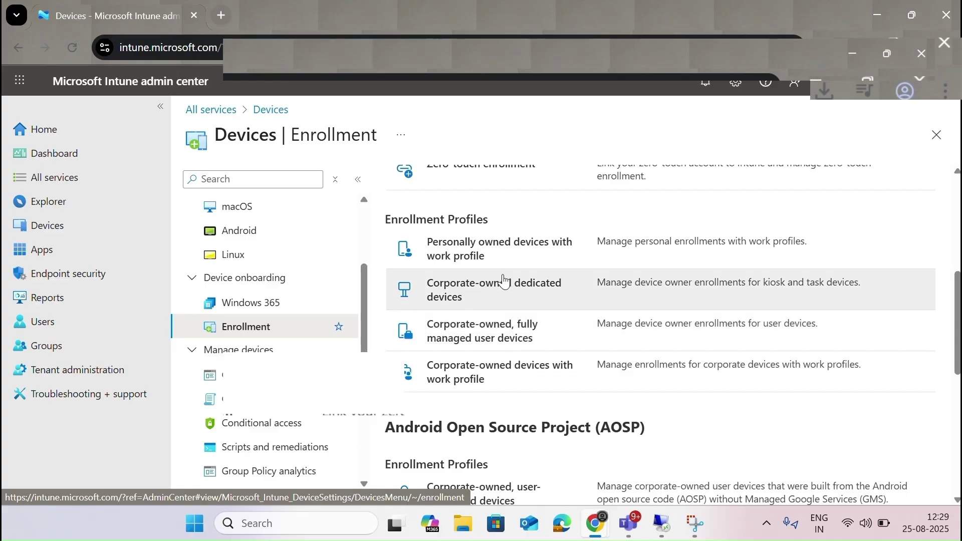
scroll(544, 399, down, 3)
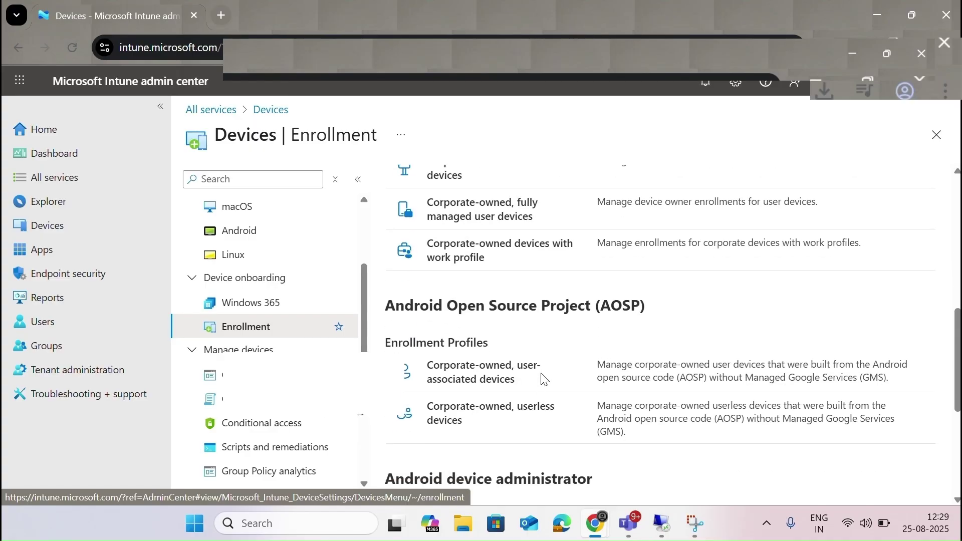
scroll(552, 355, down, 1)
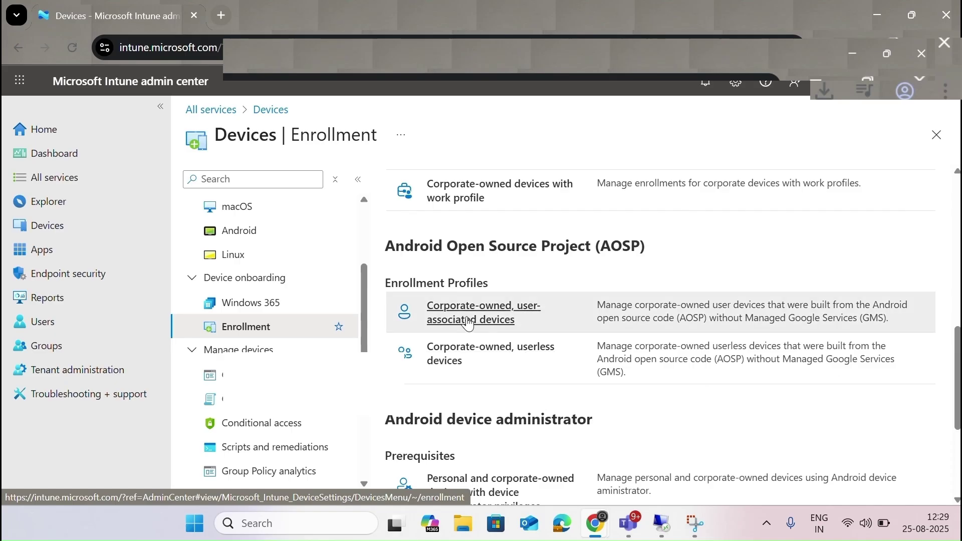
click(473, 331)
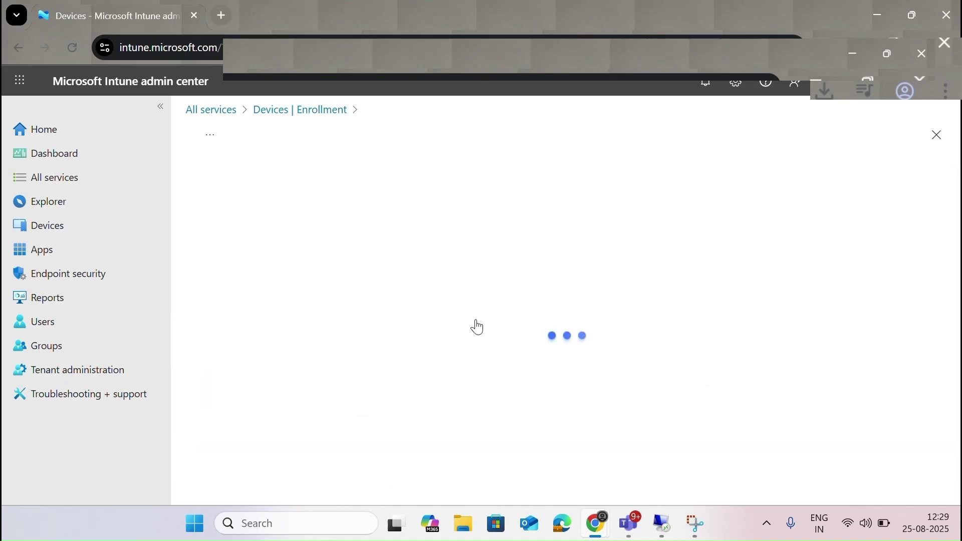
click(230, 218)
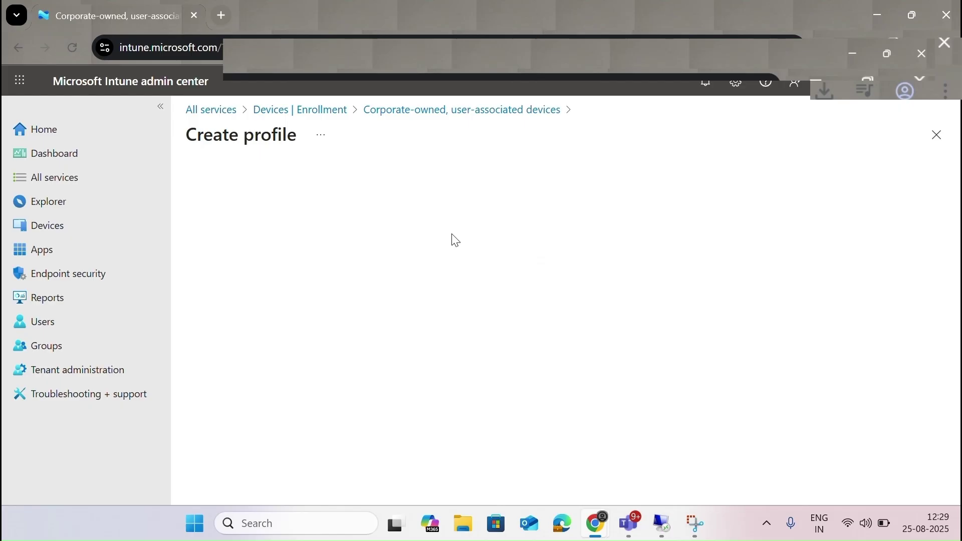
scroll(425, 332, down, 1)
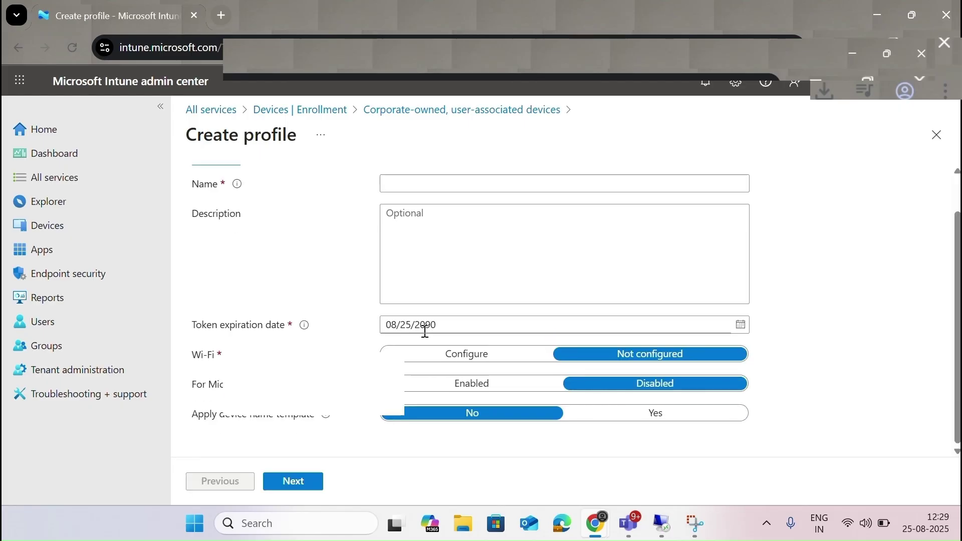
click(462, 360)
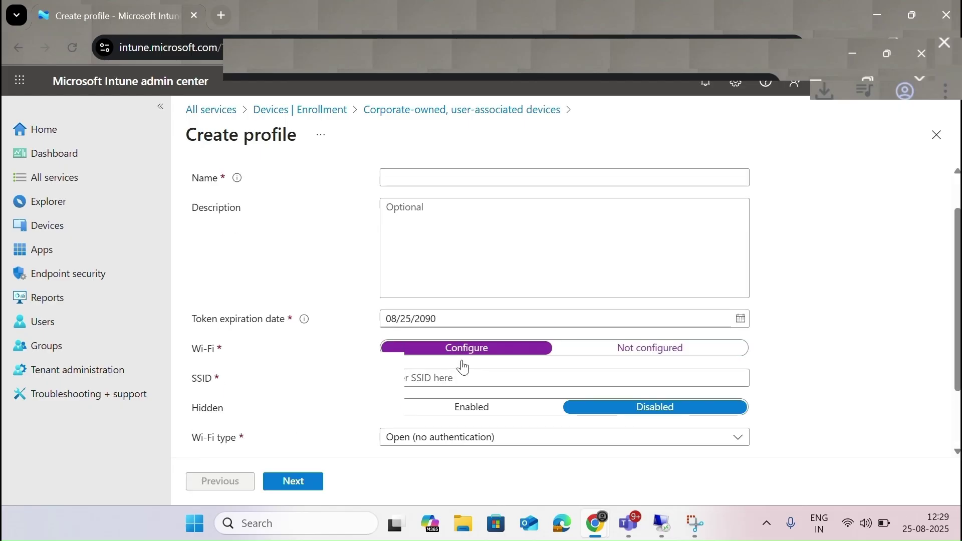
click(593, 365)
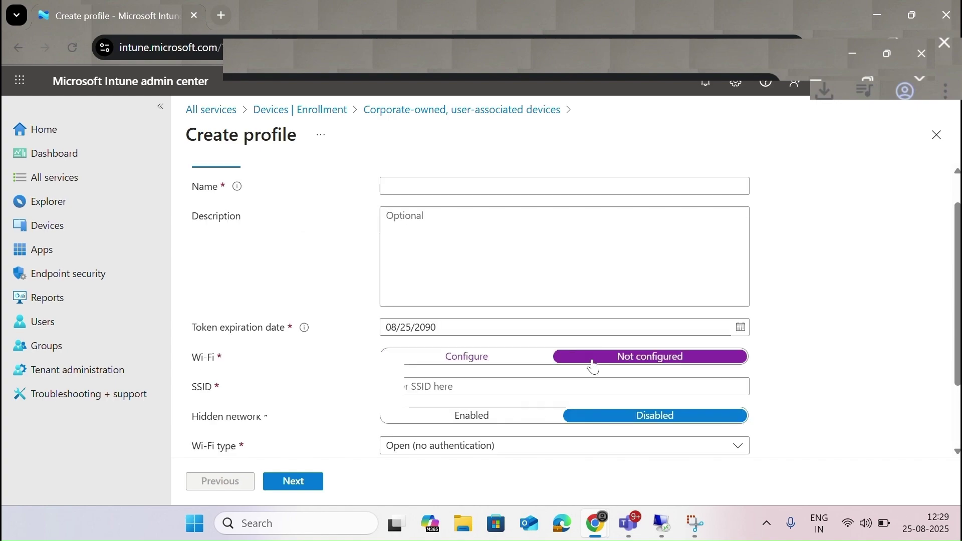
click(472, 376)
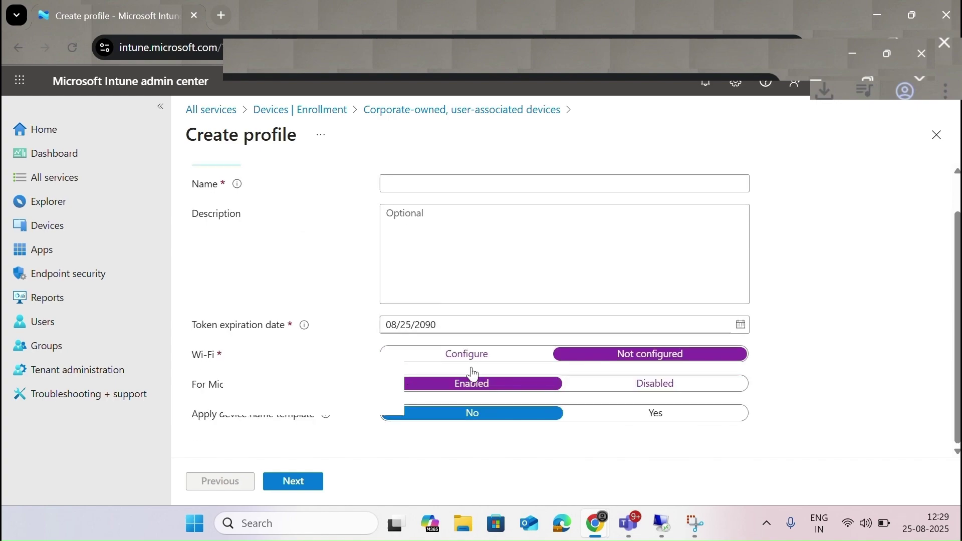
click(429, 111)
click(548, 145)
scroll(628, 292, down, 1)
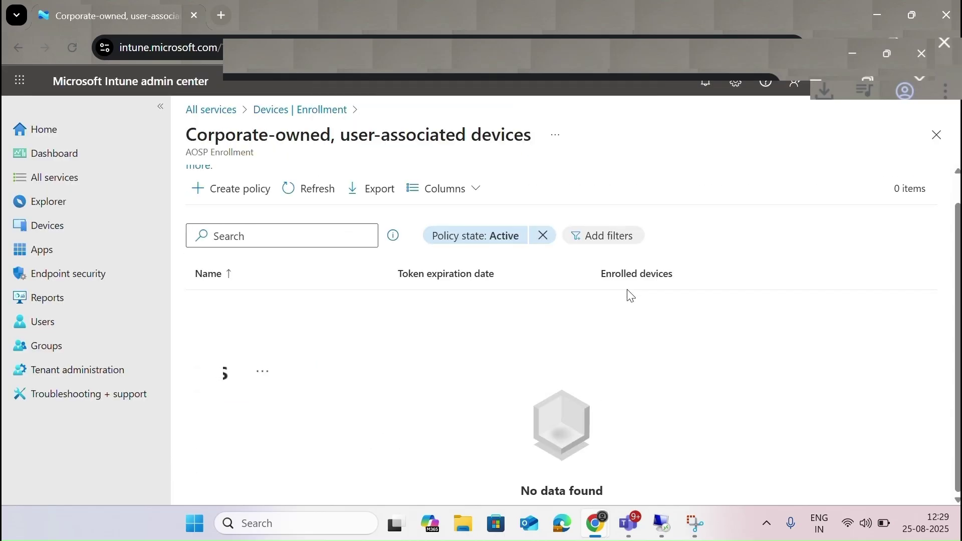
click(308, 111)
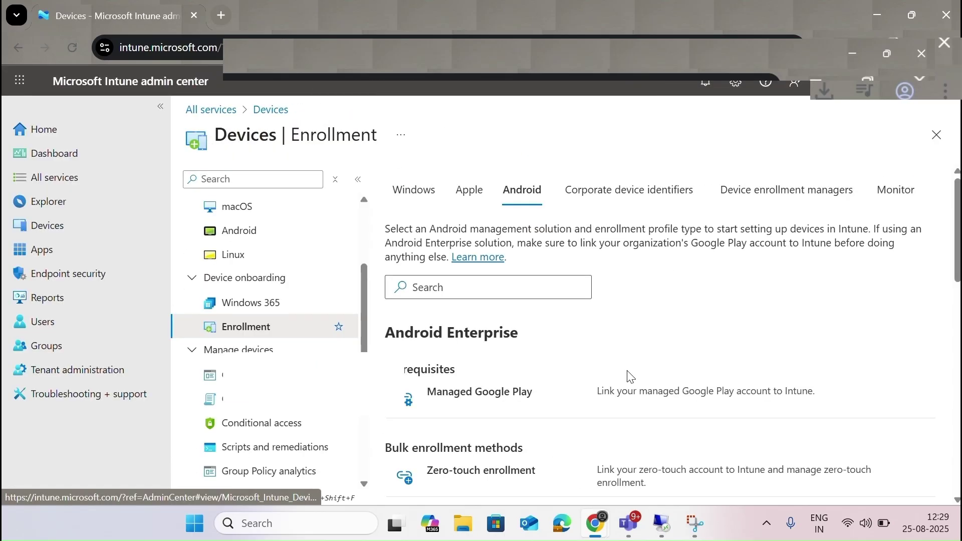
scroll(630, 376, down, 10)
scroll(516, 314, up, 3)
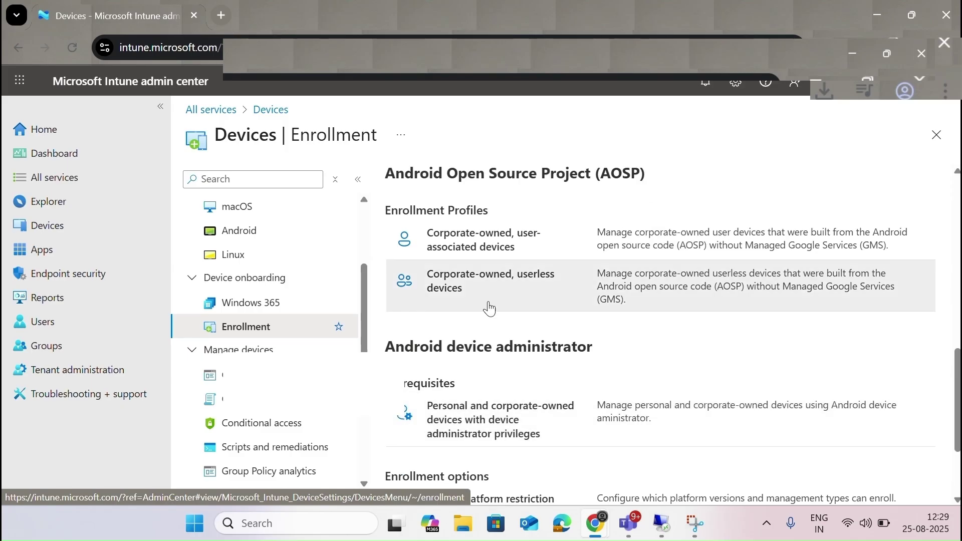
scroll(498, 308, down, 1)
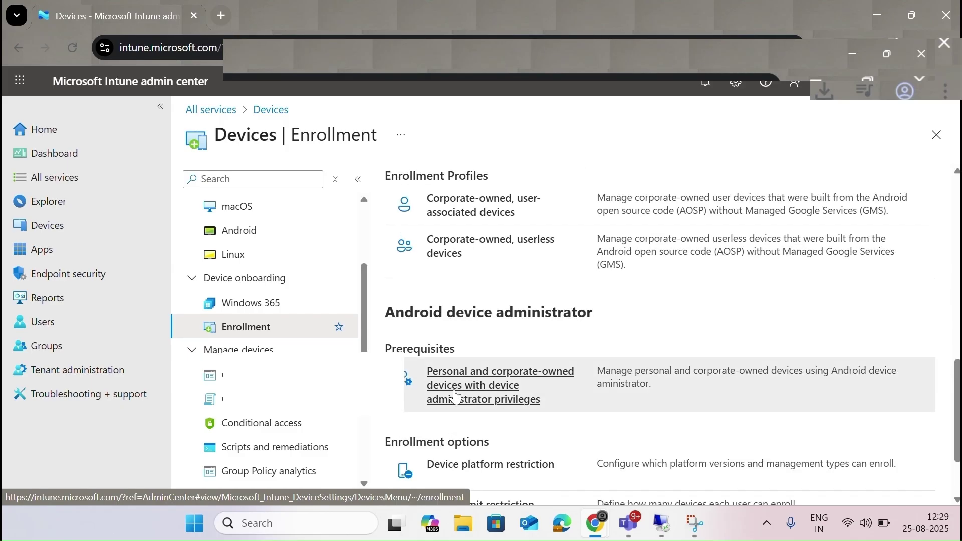
click(499, 399)
click(936, 133)
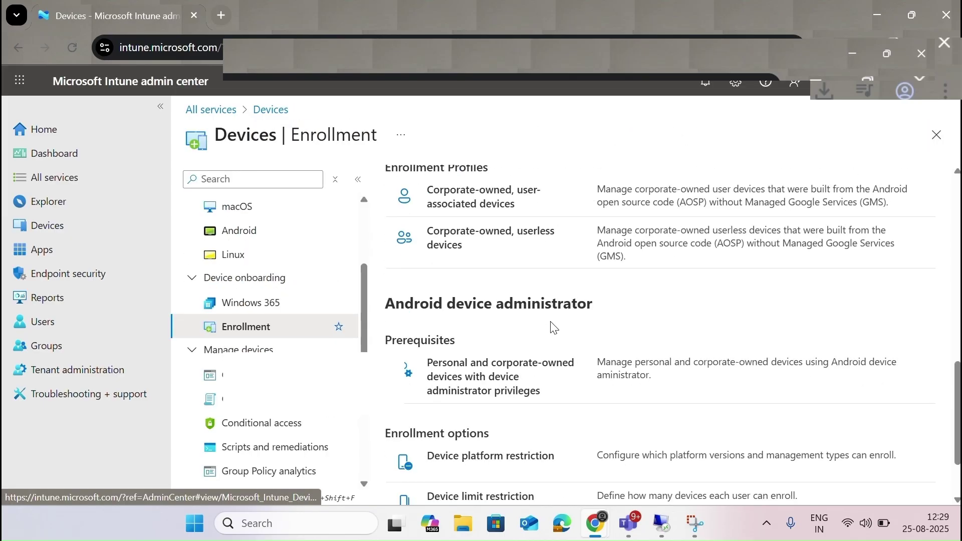
scroll(553, 329, down, 2)
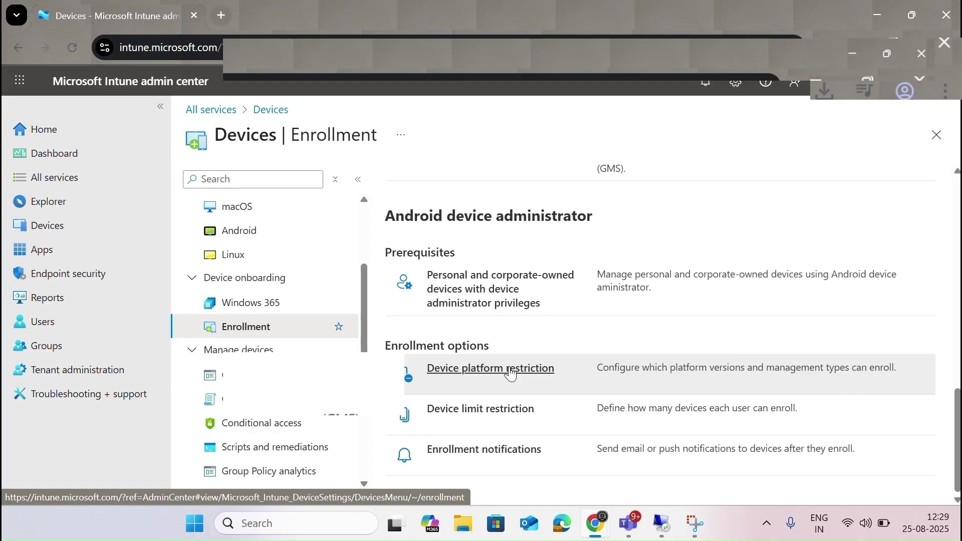
click(499, 413)
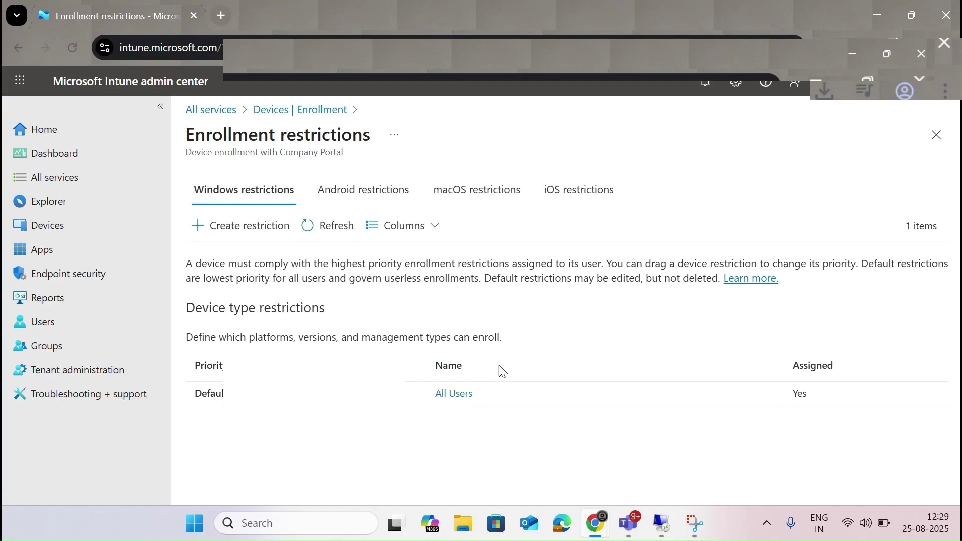
click(937, 134)
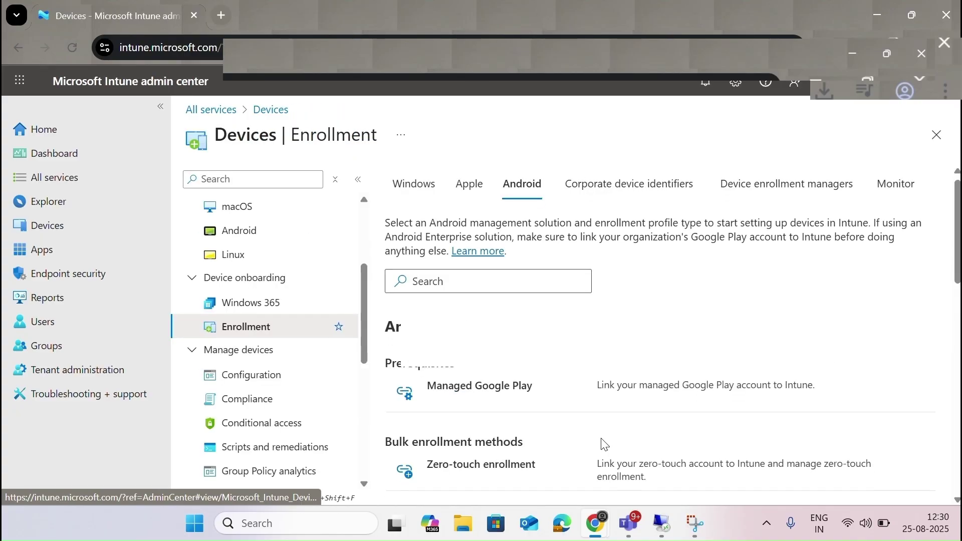
click(617, 197)
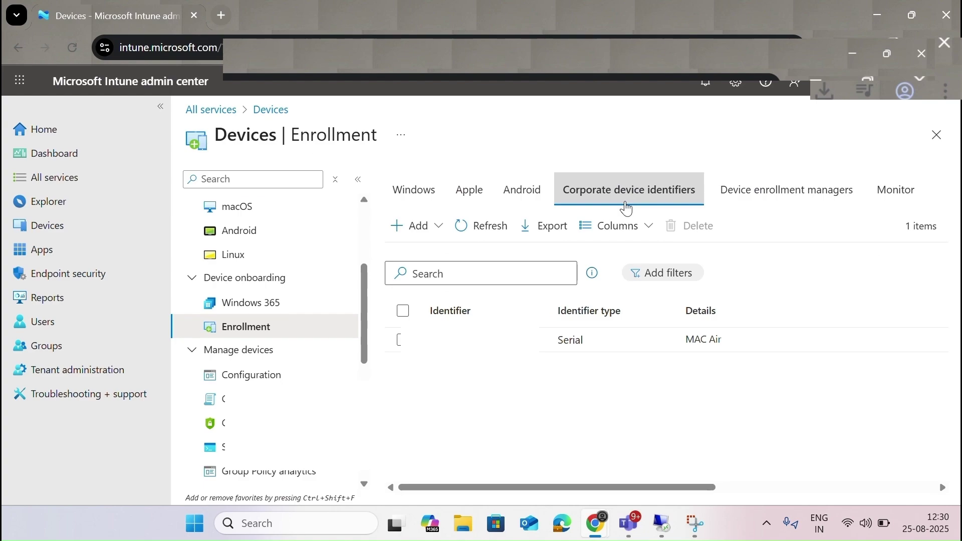
Open the manual Add identifiers form and close it unsaved, leaving the identifiers list unchanged
click(439, 228)
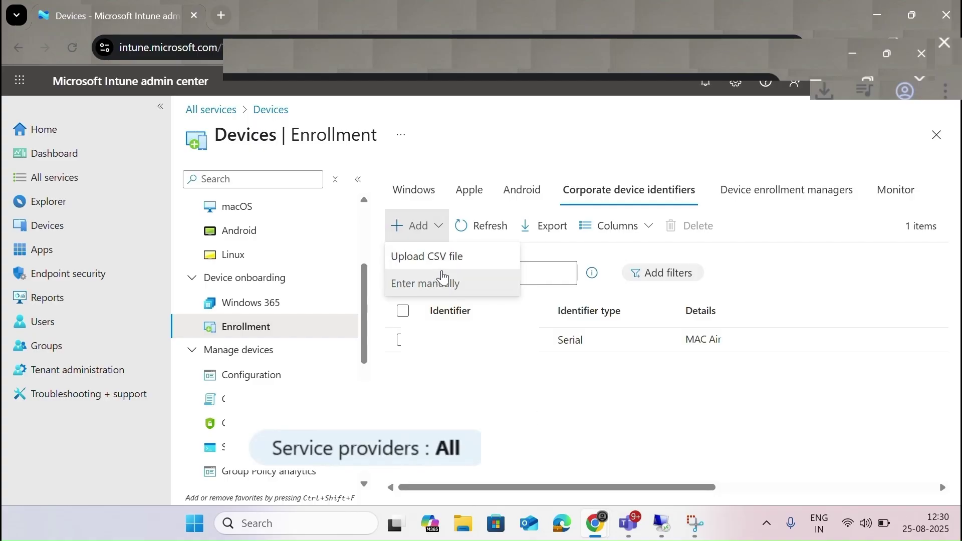
click(422, 286)
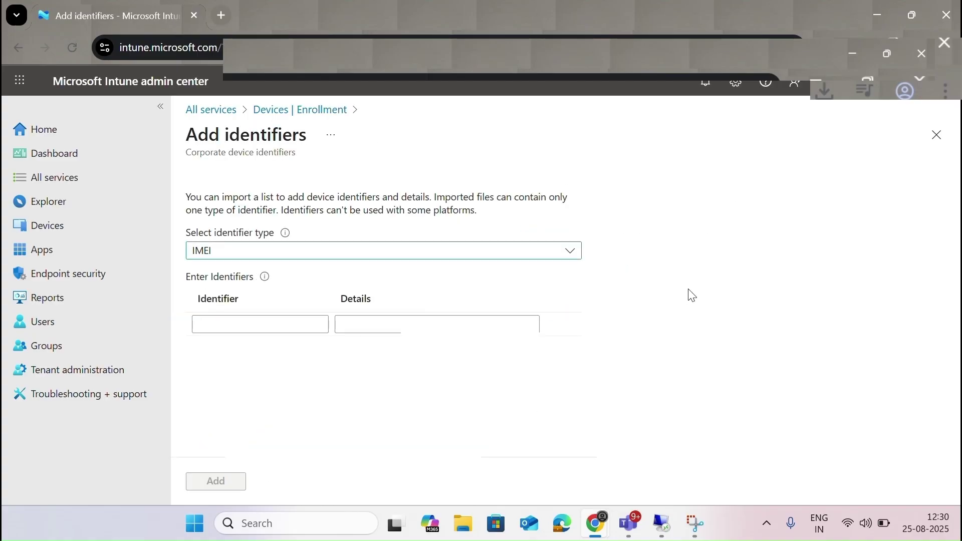
click(936, 135)
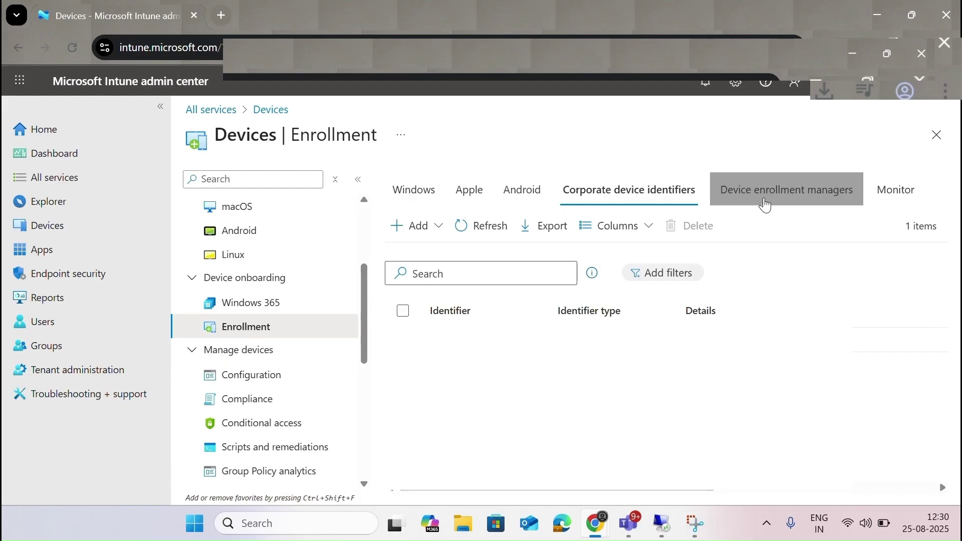
click(765, 203)
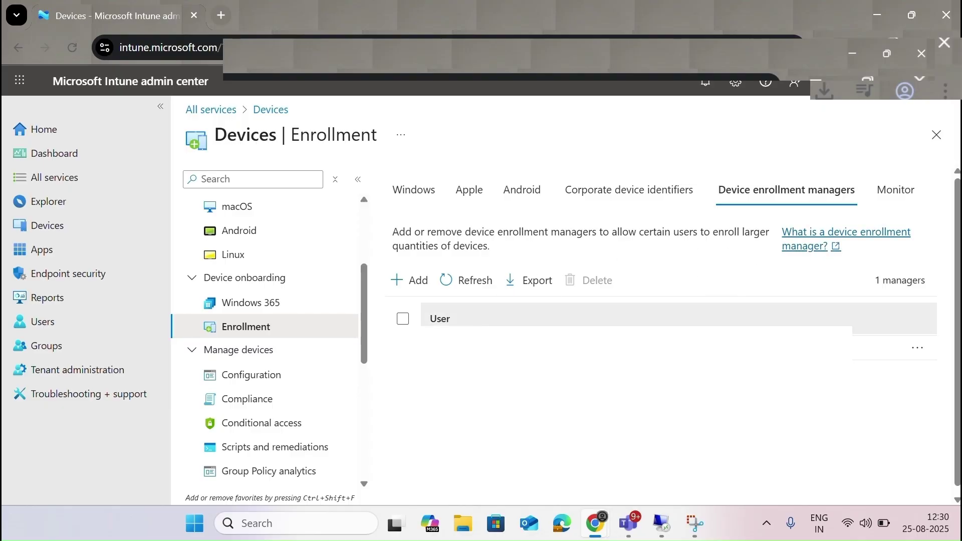
Cancel adding a device enrollment manager and view the Enrollment failures and Autopilot monitoring reports
click(410, 280)
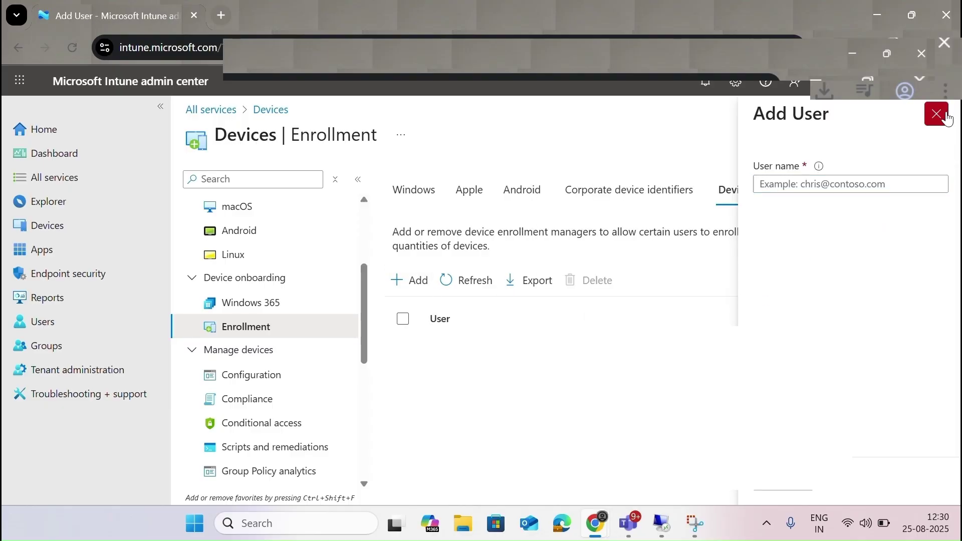
click(937, 113)
click(899, 189)
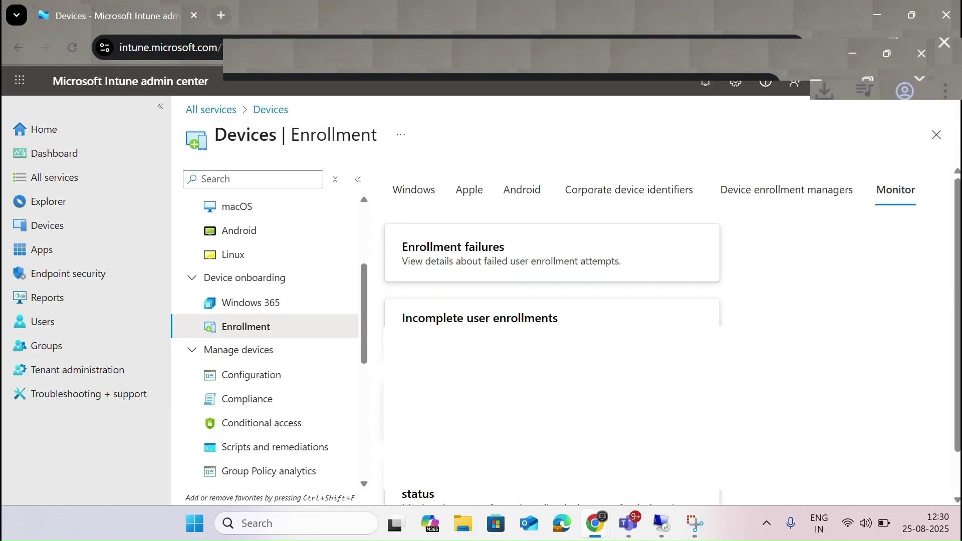
scroll(512, 241, down, 1)
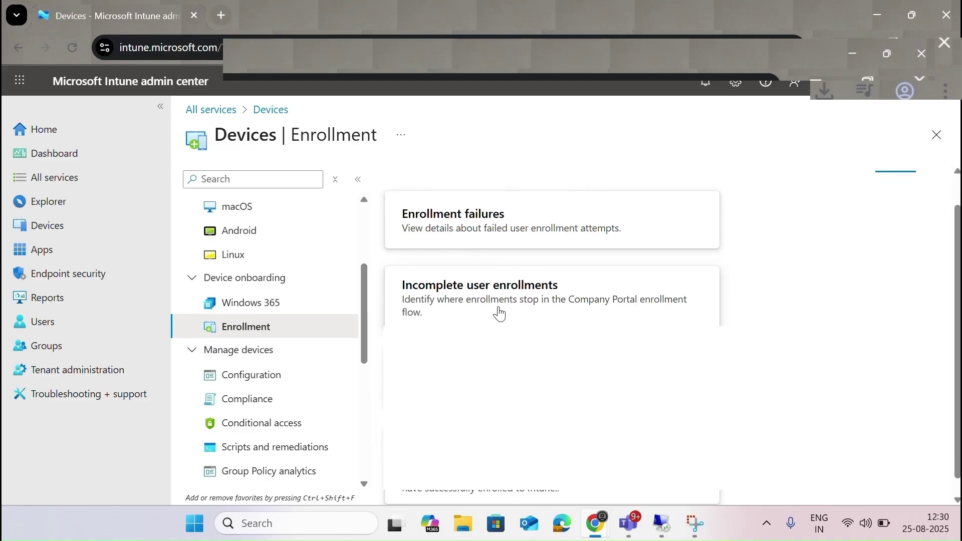